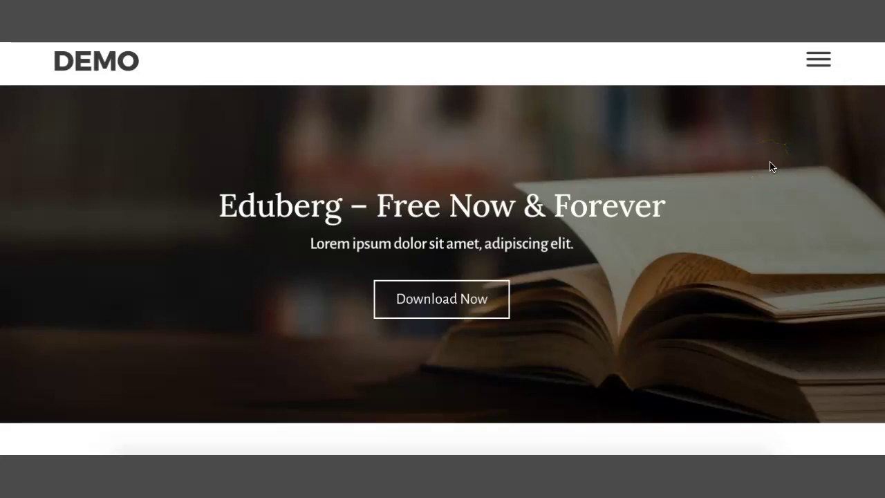
Step: Open the demo site's off-canvas menu to examine its links and About Us content, and close it again
left_click(819, 61)
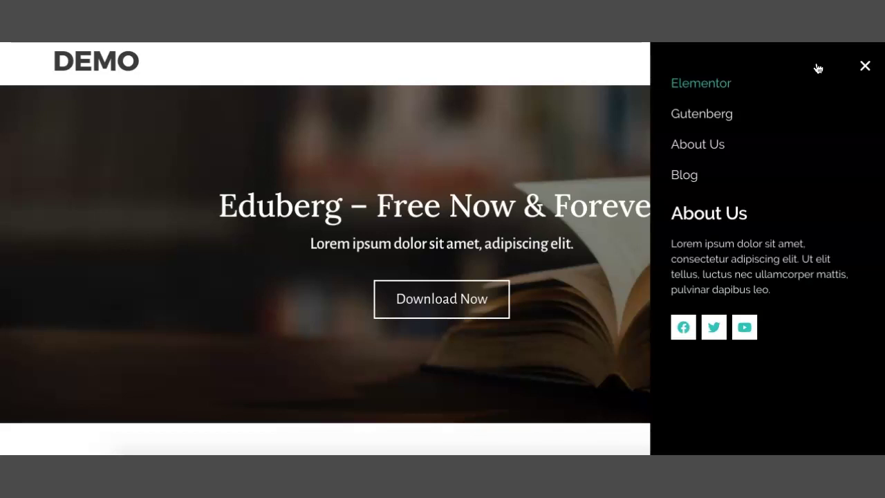
left_click(592, 270)
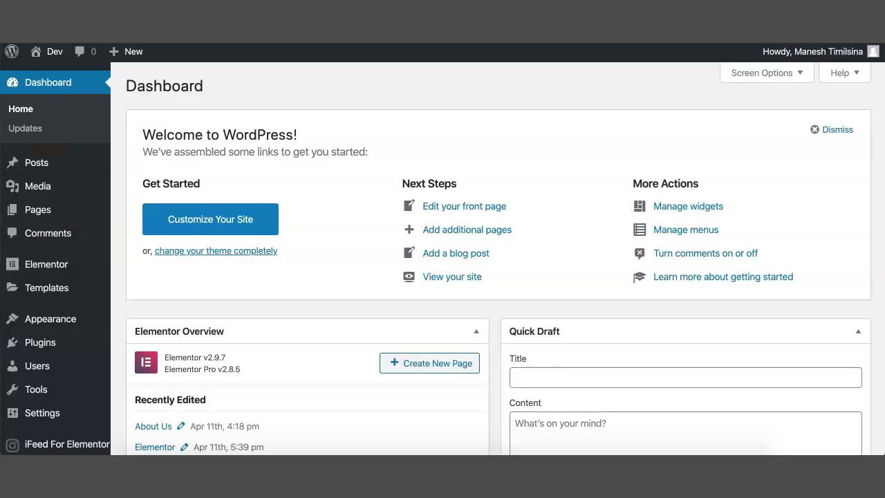
Step: Create a Header template named "Main Header" in the WordPress Theme Builder
mouse_move(44, 313)
mouse_move(41, 288)
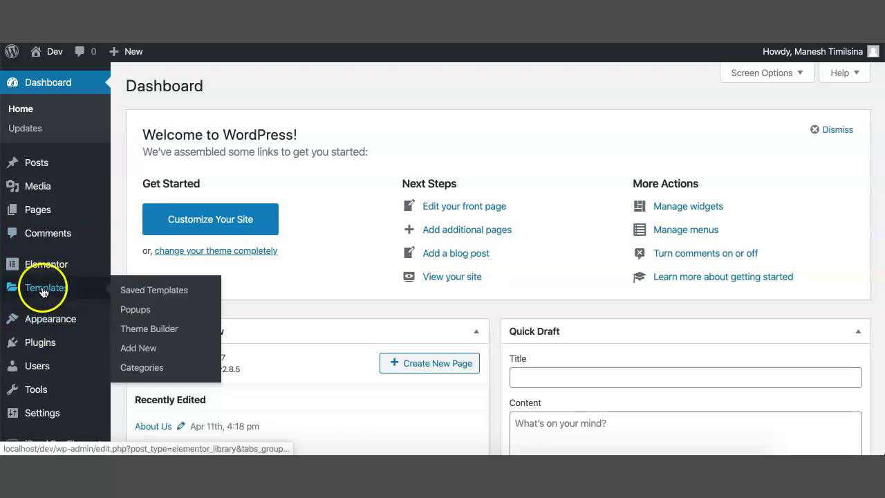
left_click(145, 330)
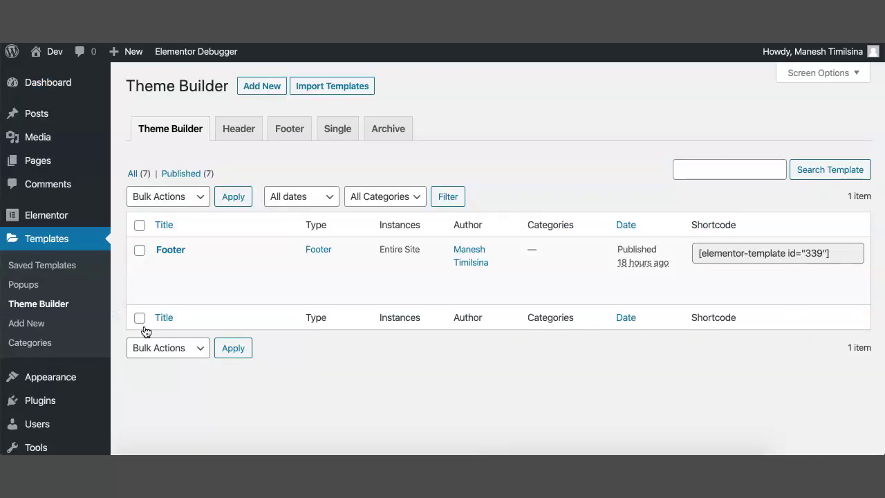
left_click(253, 87)
left_click(547, 248)
left_click(533, 302)
left_click(515, 304)
type("Main Header")
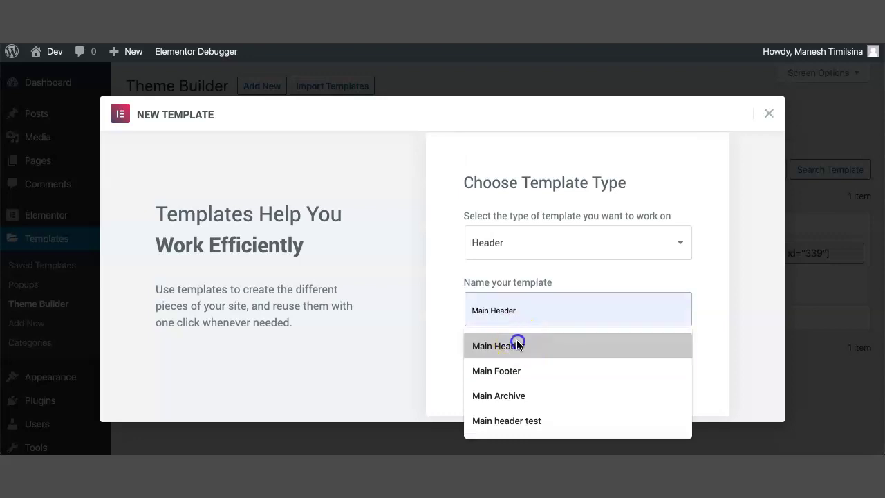
left_click(517, 343)
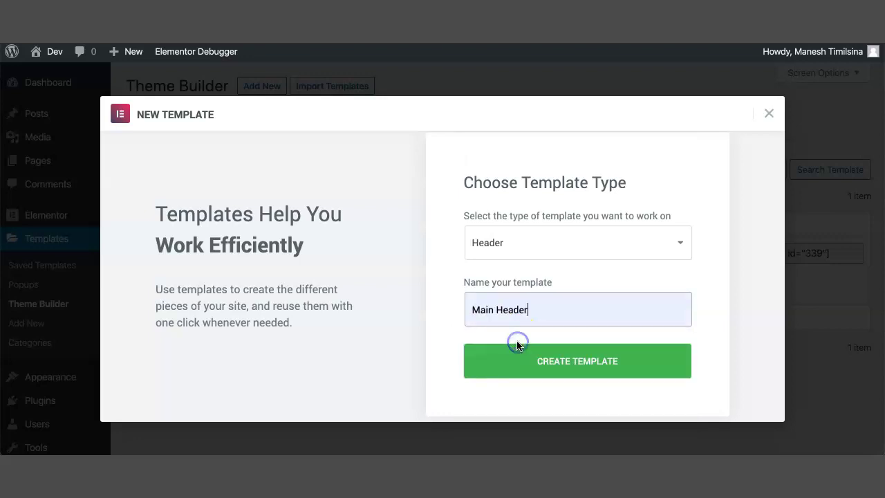
left_click(570, 370)
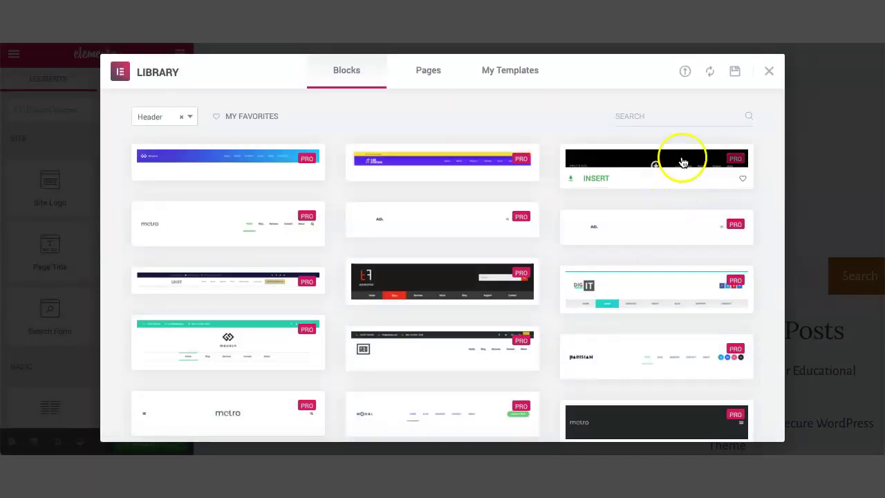
Step: Dismiss the template library and add a section with two equal columns, placing a Site Title widget in the first column
left_click(768, 71)
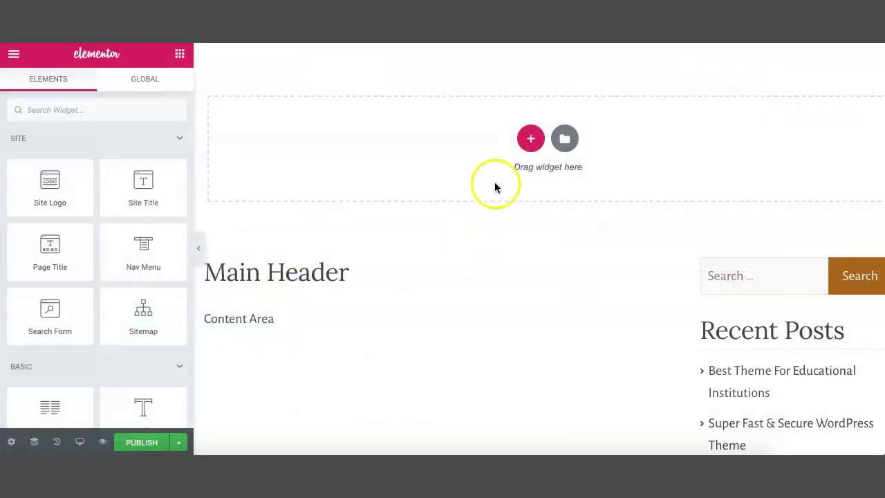
left_click(529, 139)
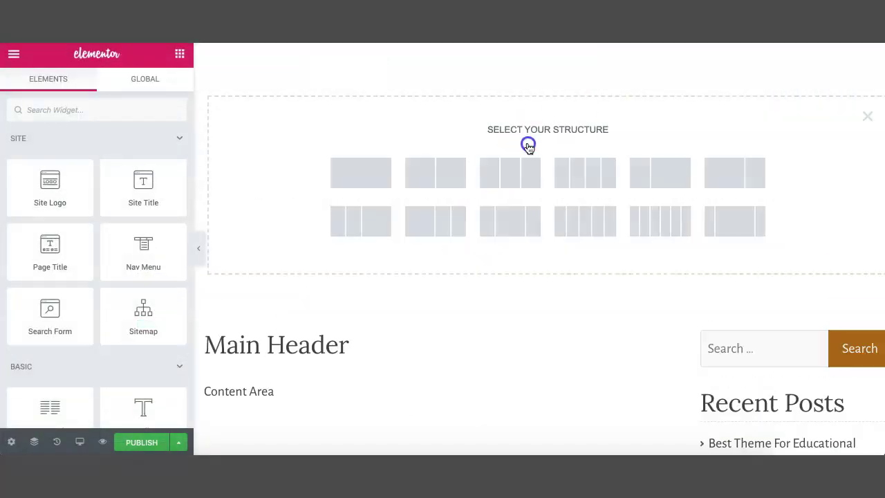
left_click(423, 176)
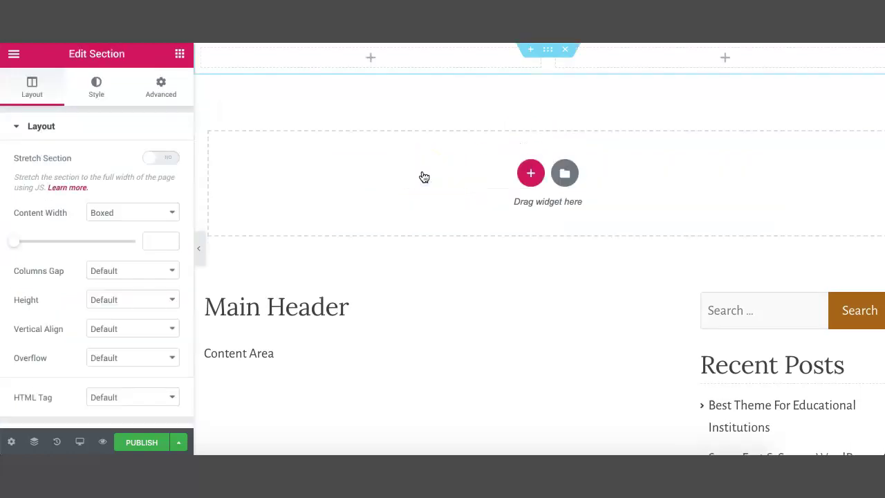
left_click(371, 60)
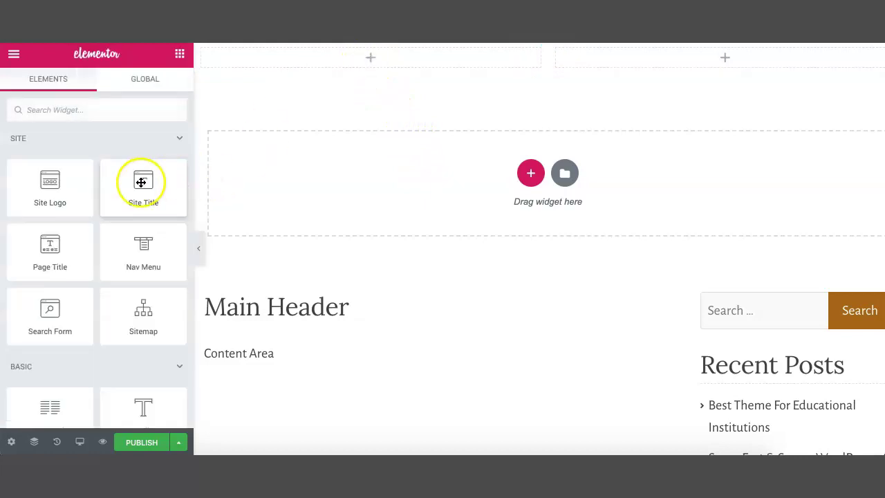
left_click_drag(134, 191, 276, 65)
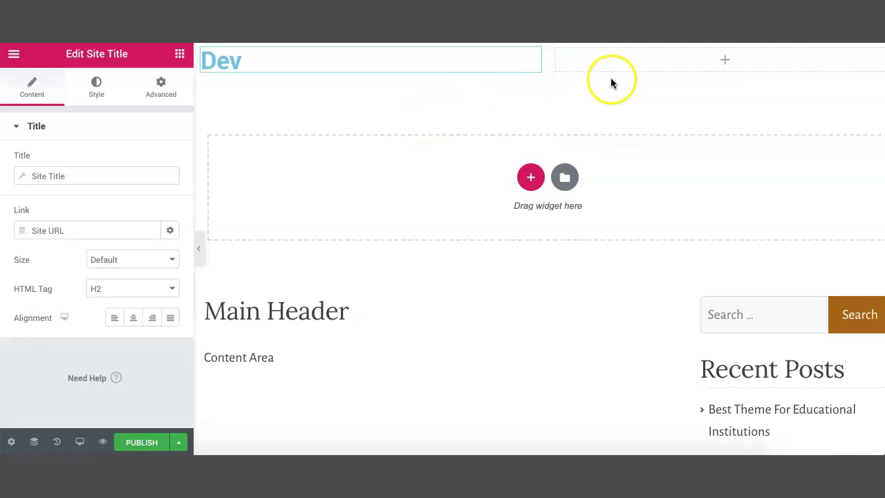
Step: Find the Icon widget and place it in the empty second column of the header section
left_click(725, 60)
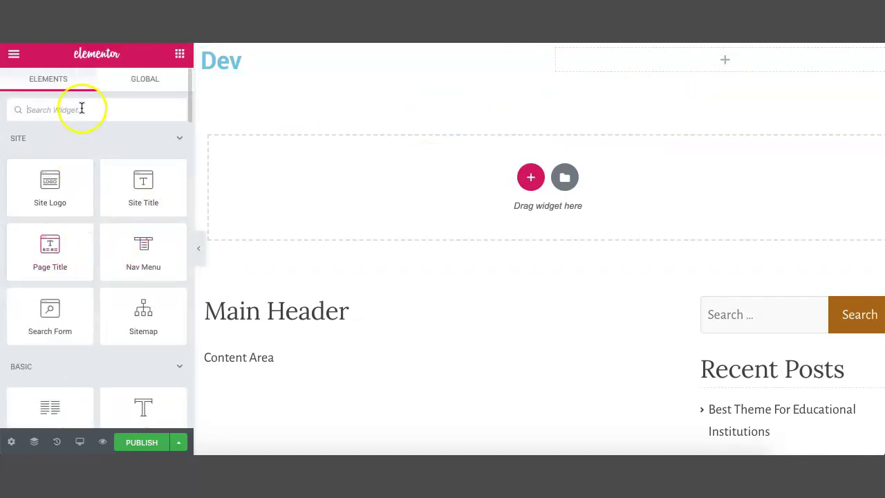
type("icon")
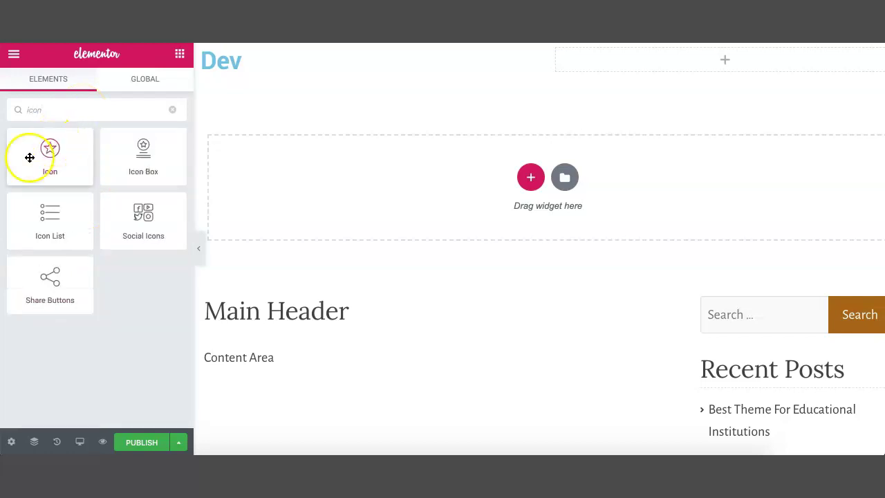
left_click_drag(32, 154, 669, 63)
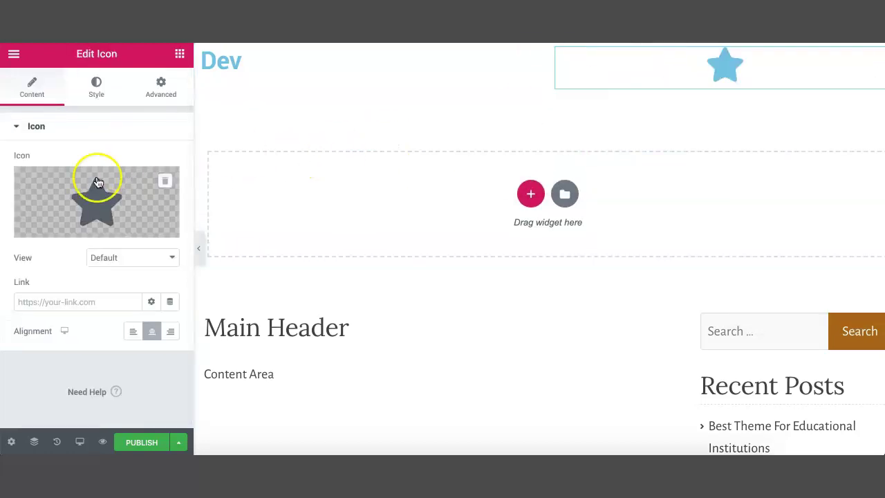
Step: Replace the star with the three-line bars icon from the icon library and align it right
left_click(97, 200)
left_click(400, 103)
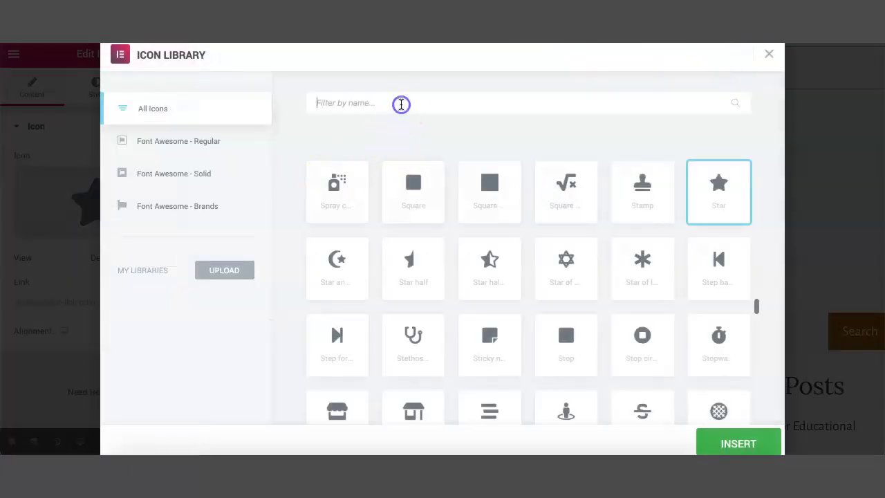
type("bar")
left_click(481, 182)
left_click(725, 441)
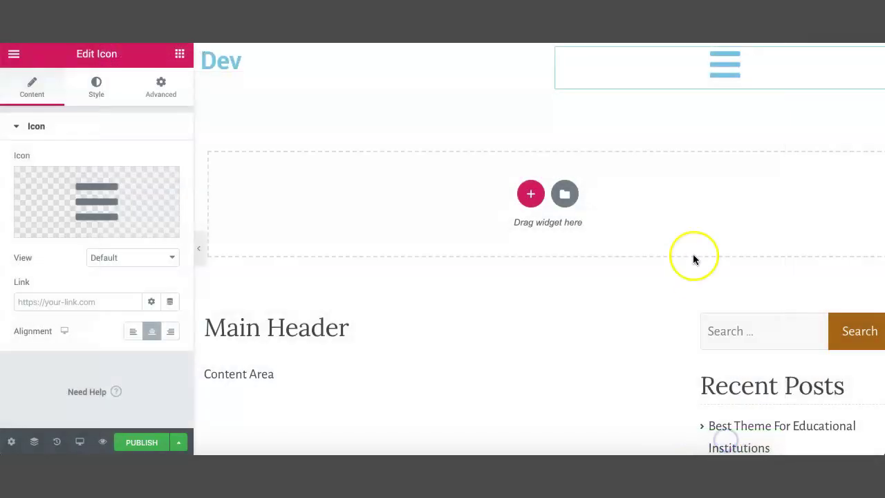
left_click(170, 332)
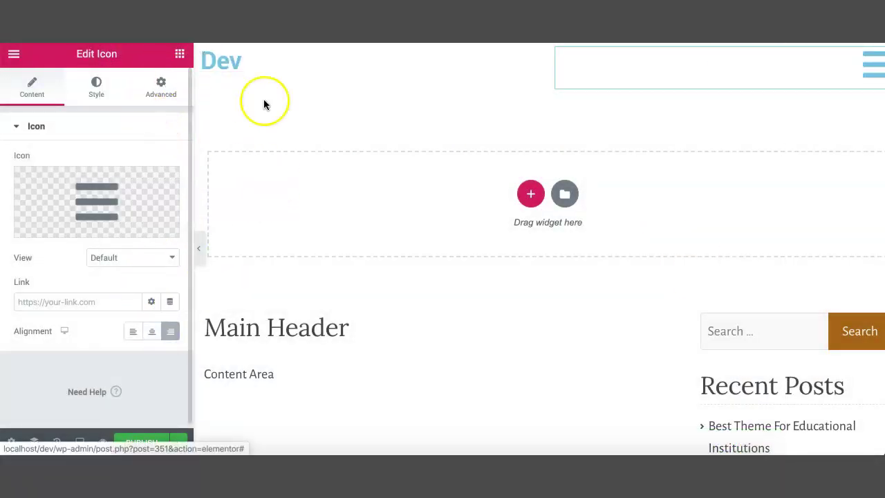
Step: Unlink the header section's padding values and set the right padding to 20 px with 0 on the other sides
left_click(547, 50)
left_click(158, 94)
left_click(26, 248)
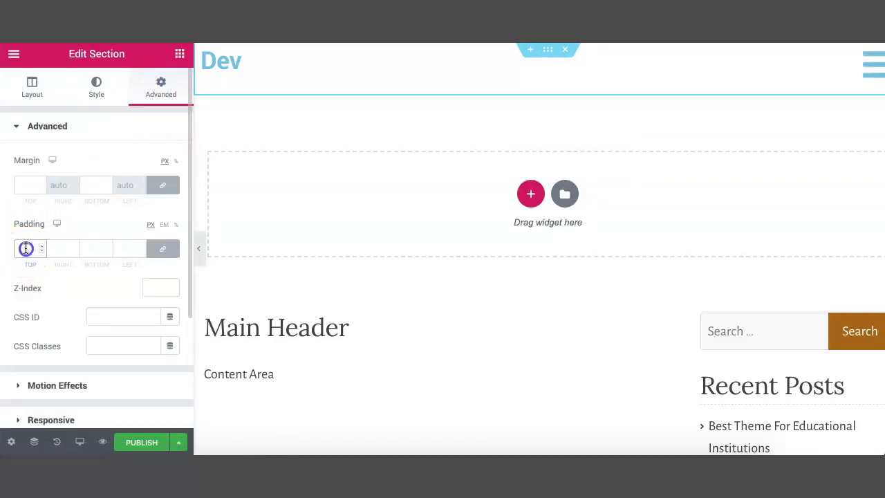
type("9")
key("BackSpace")
type("0")
left_click(163, 249)
left_click(51, 247)
type("2")
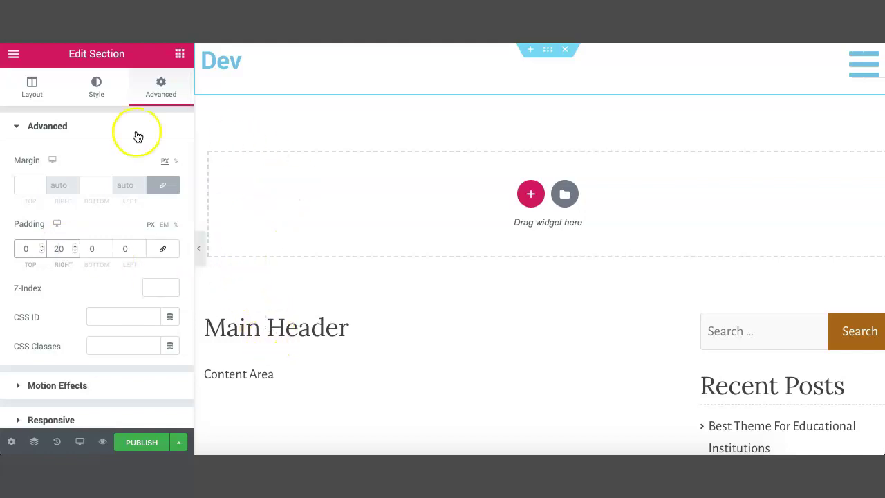
Step: Set the menu icon's primary color to black (#000000)
left_click(859, 64)
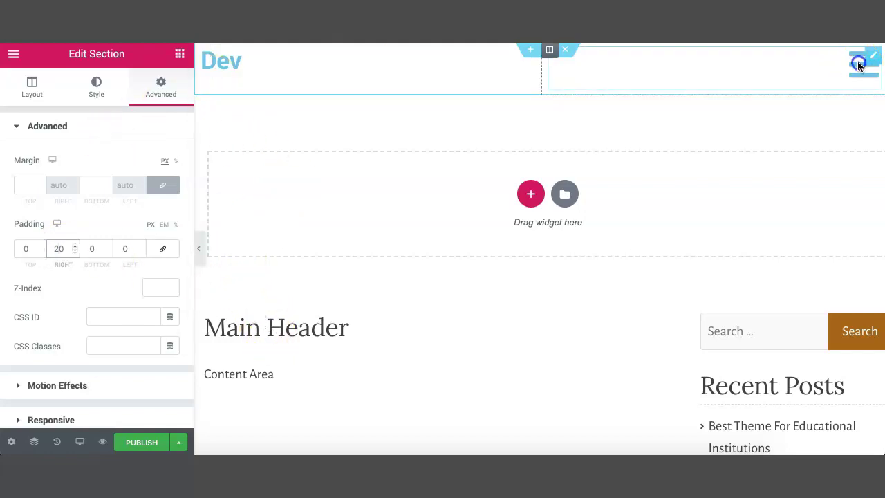
left_click(97, 85)
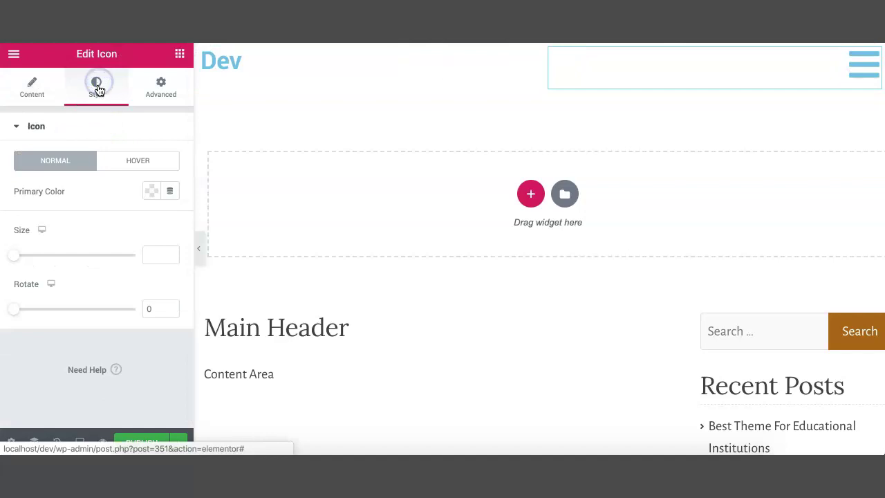
left_click(151, 191)
left_click(194, 223)
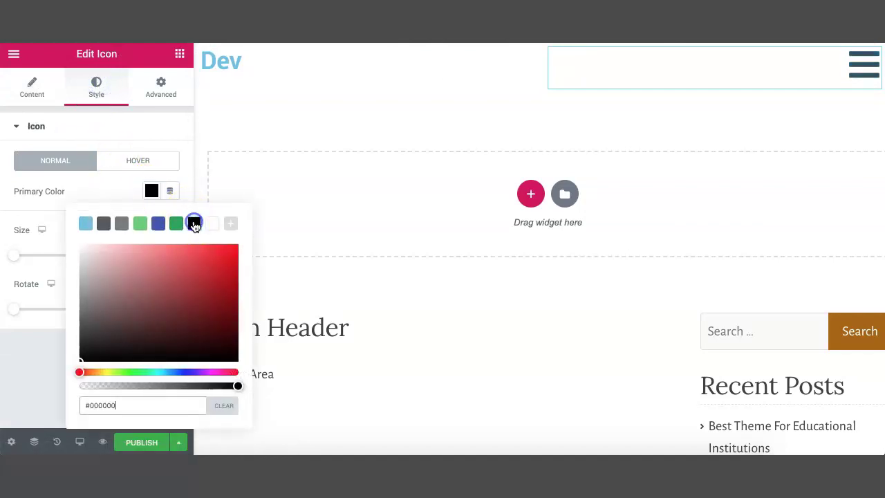
left_click(40, 209)
Step: Try a size of 20 for the menu icon and settle on 30
left_click(160, 254)
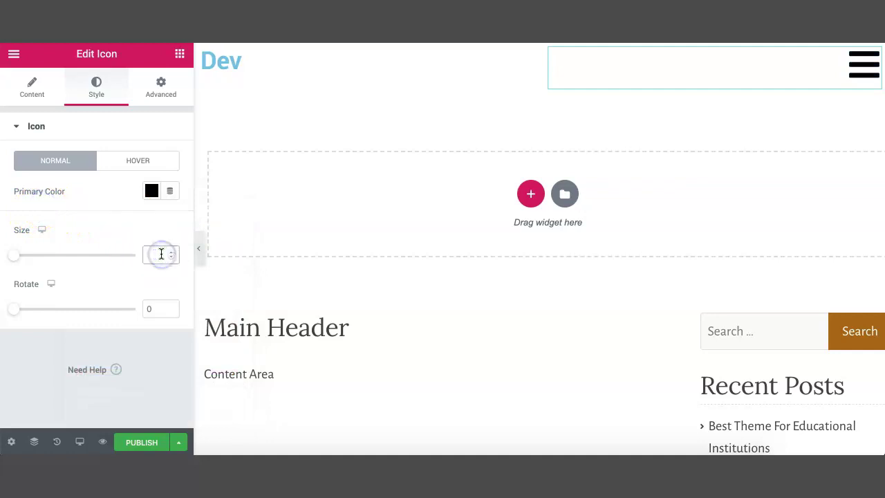
type("20")
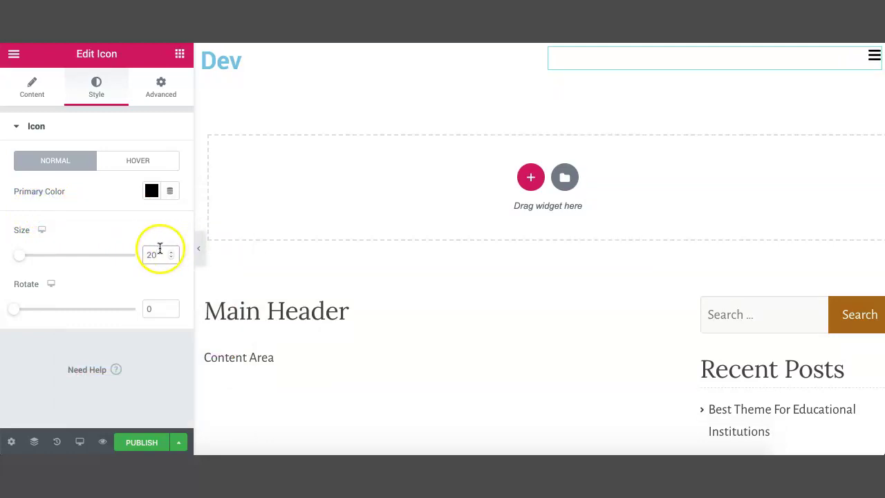
key("BackSpace")
key("BackSpace")
type("30")
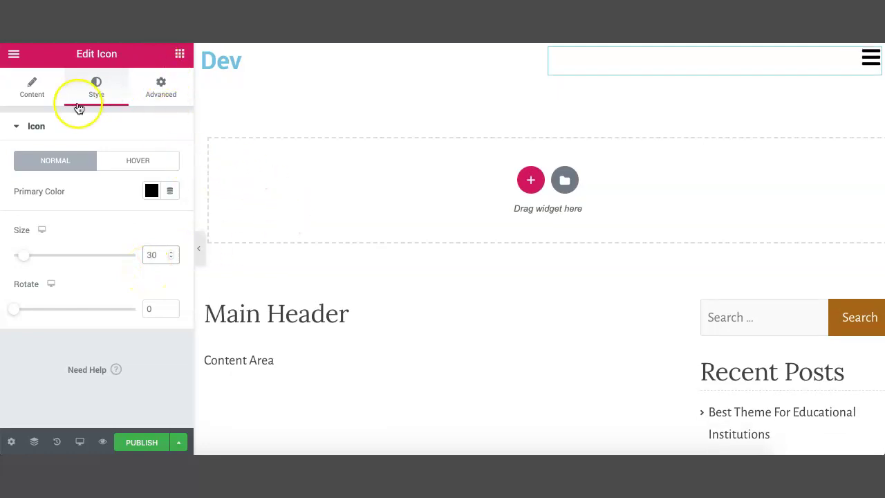
Step: Set the Site Title's text color to black
left_click(217, 69)
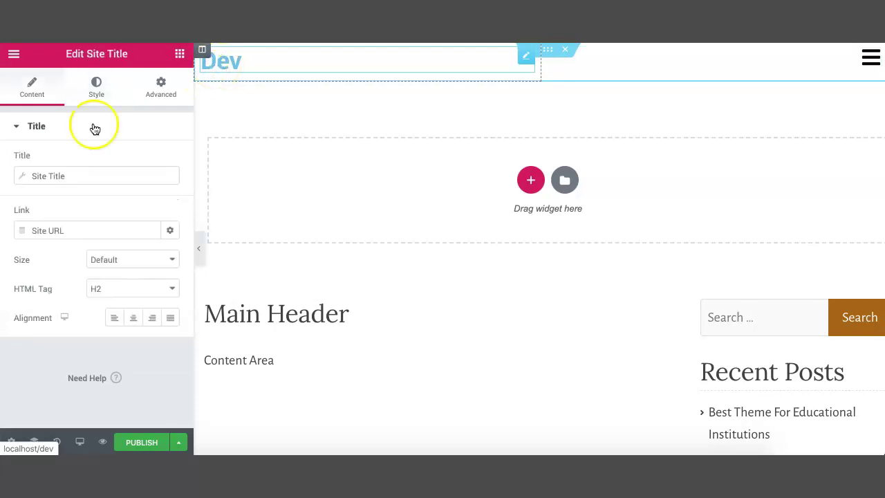
left_click(98, 90)
left_click(151, 160)
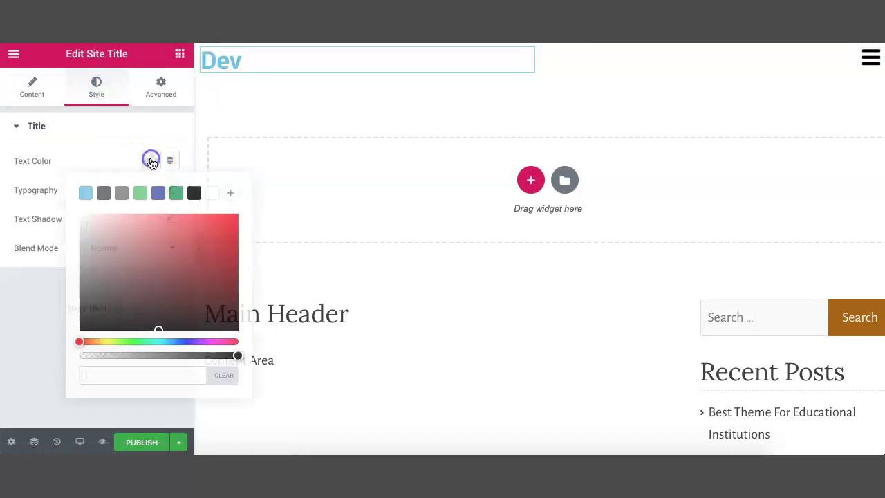
left_click(192, 194)
left_click(101, 135)
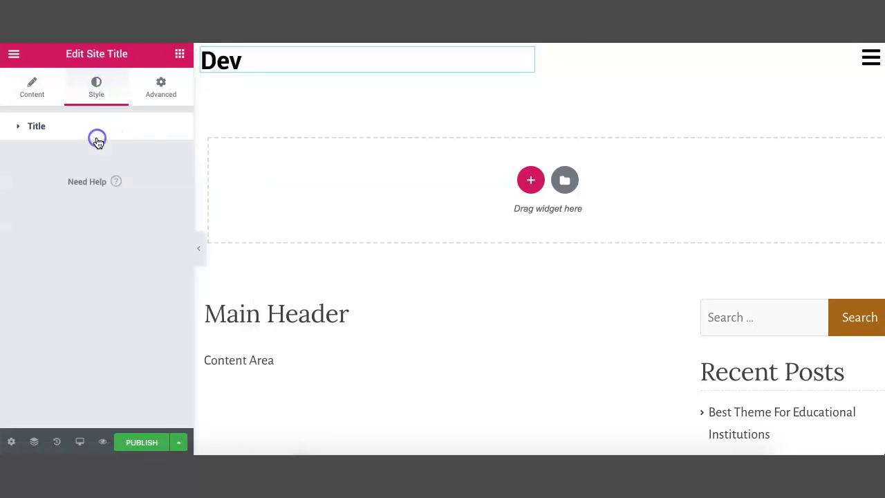
left_click(67, 124)
Step: Set the Site Title's typography to the Raleway font family at 28 px
left_click(170, 190)
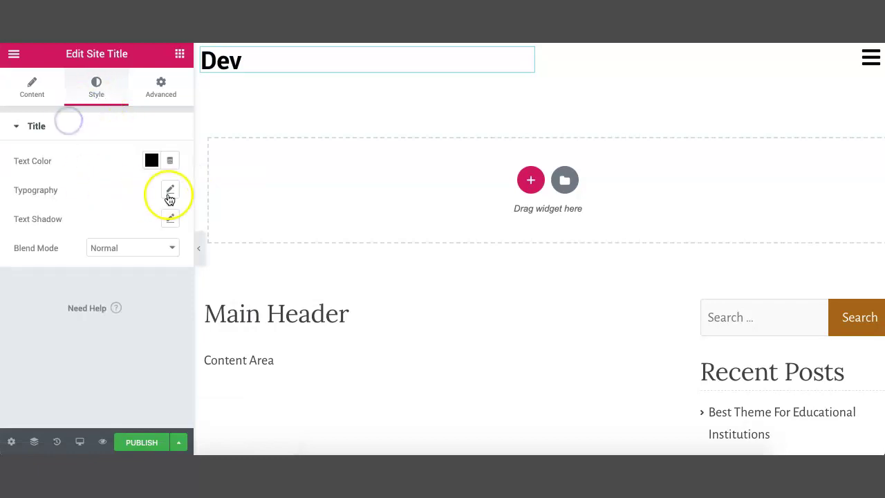
left_click(127, 222)
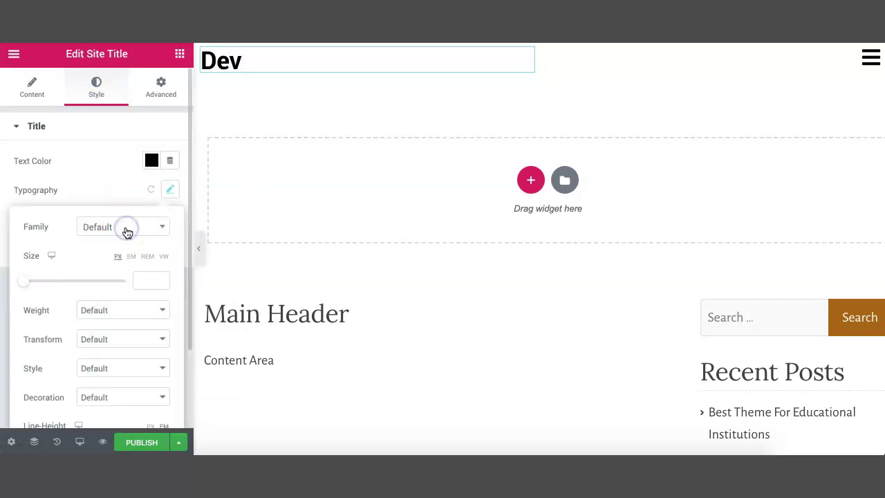
type("Ralew")
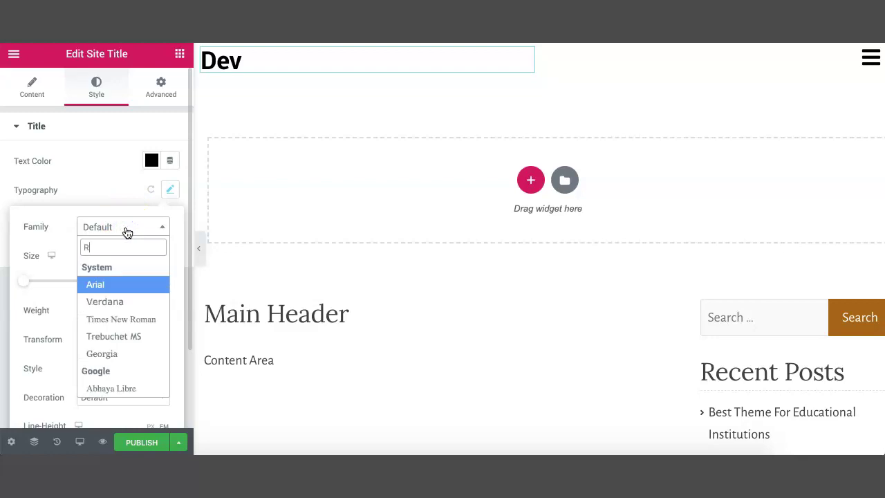
left_click(132, 250)
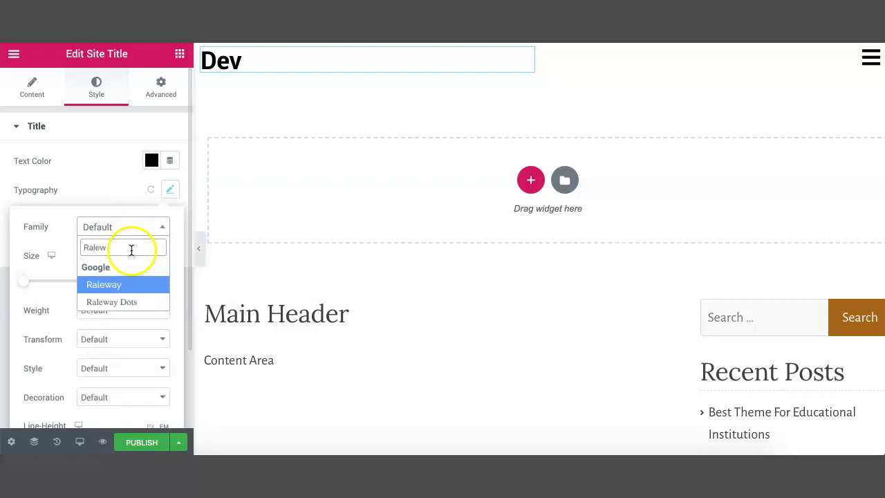
left_click(129, 285)
left_click(132, 280)
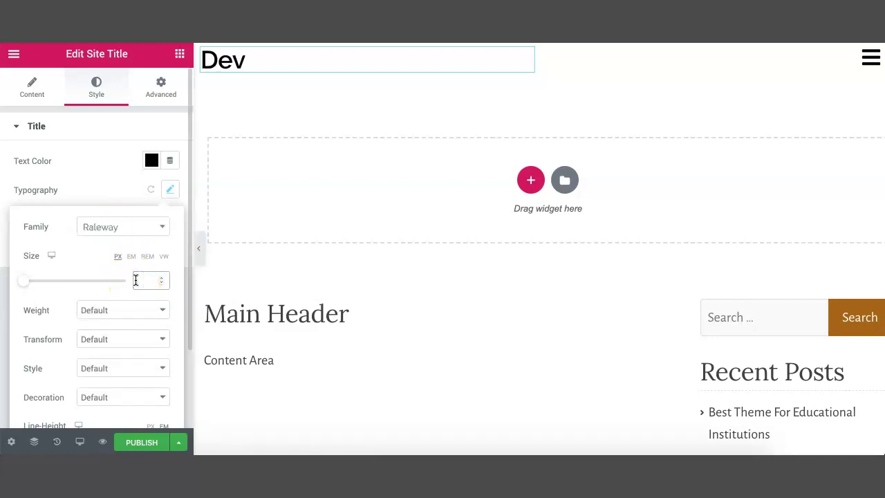
type("28")
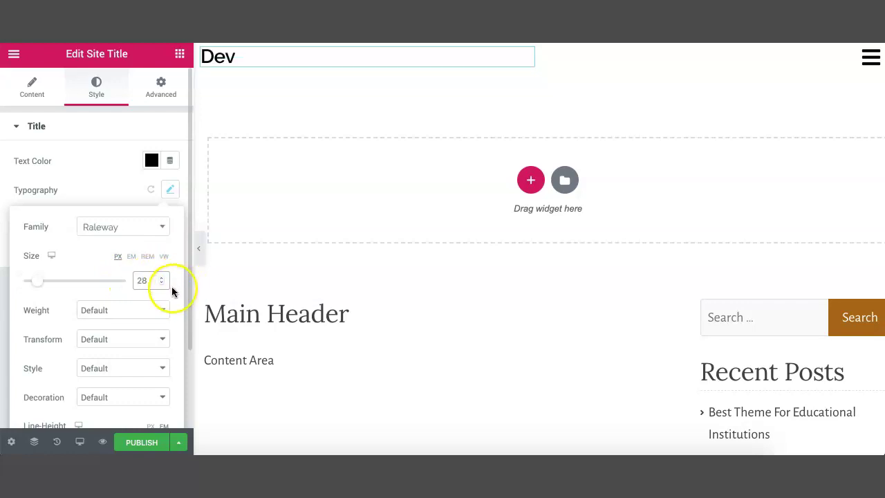
Step: Try weights 400 and 500 for the Site Title, settle on 600, and set its font size to 30 px
left_click(115, 309)
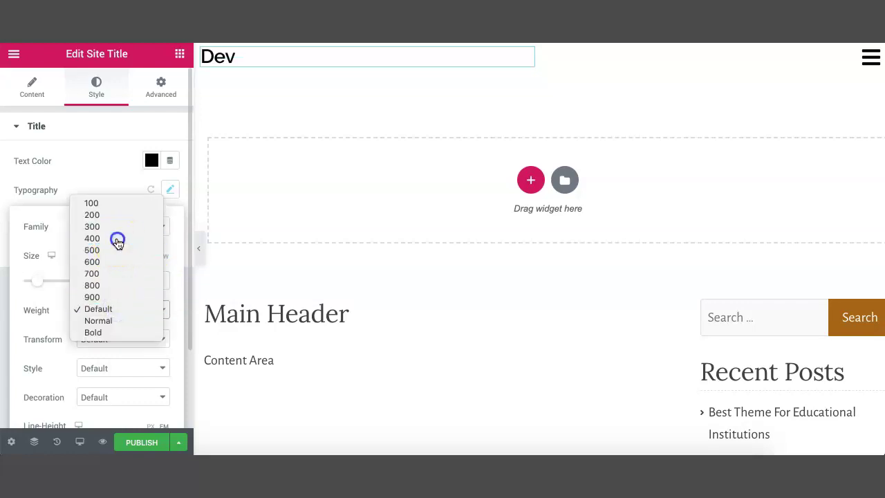
left_click(117, 239)
left_click(125, 310)
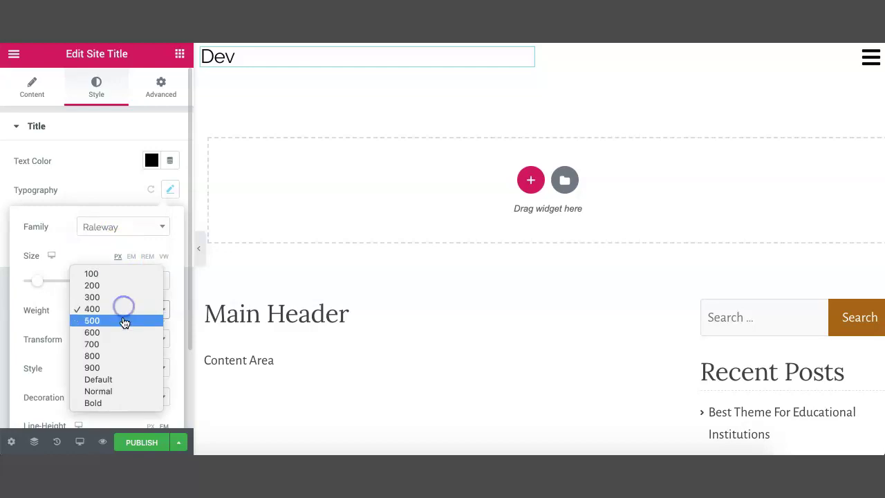
left_click(122, 319)
left_click(131, 316)
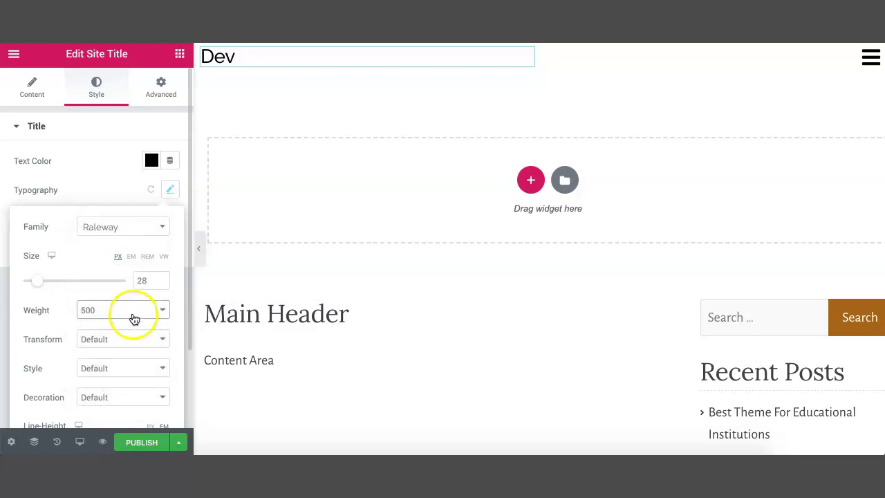
left_click(130, 320)
double_click(142, 280)
type("30")
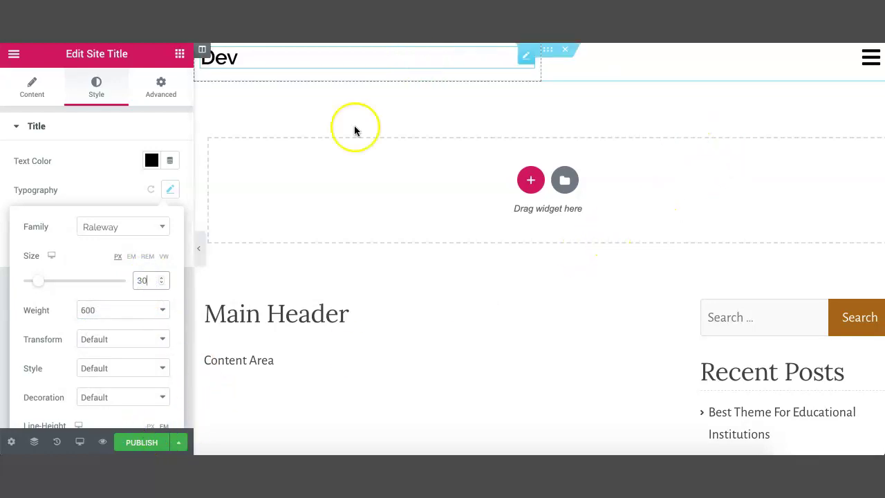
Step: Set the header section's top padding to 10 px, trying 10 px for the bottom padding before restoring it to 0
left_click(547, 47)
double_click(26, 248)
type("10")
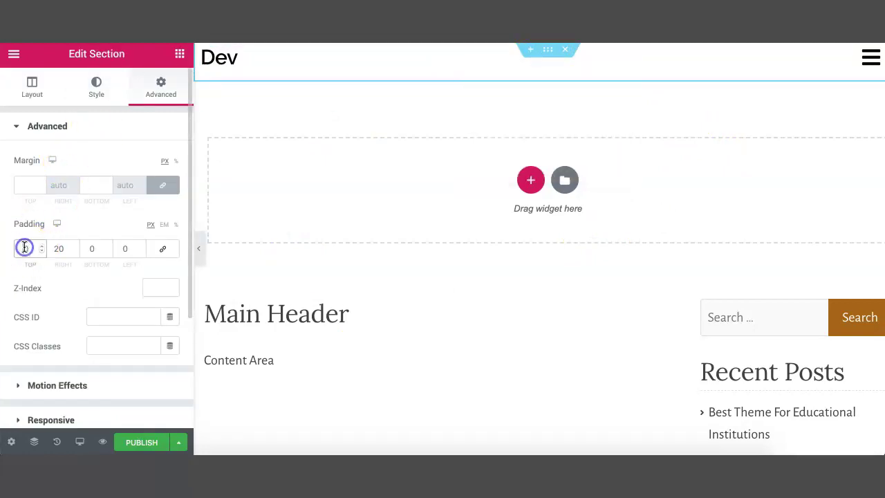
left_click(83, 249)
type("1")
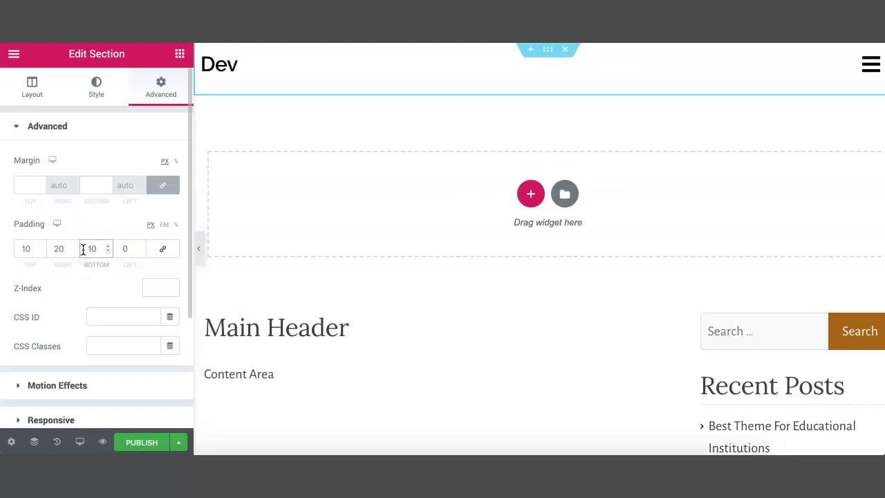
key("BackSpace")
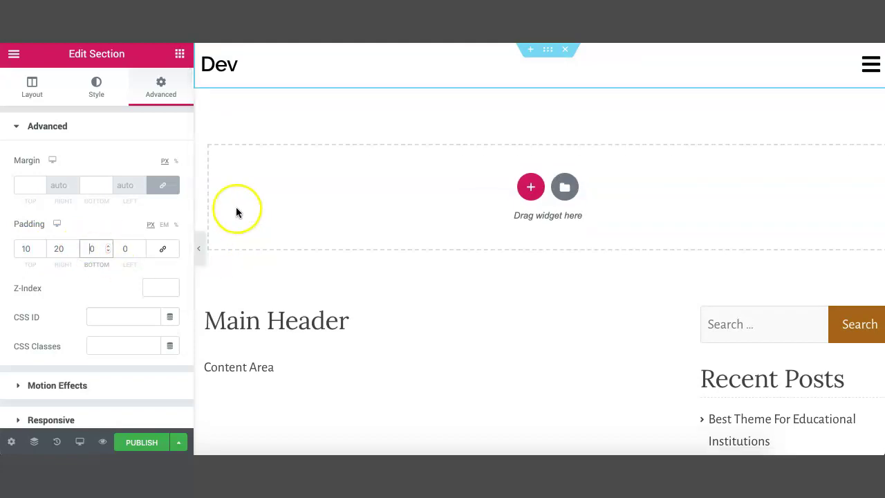
Step: Publish the header template with an Include Entire Site display condition and reload the site
left_click(154, 440)
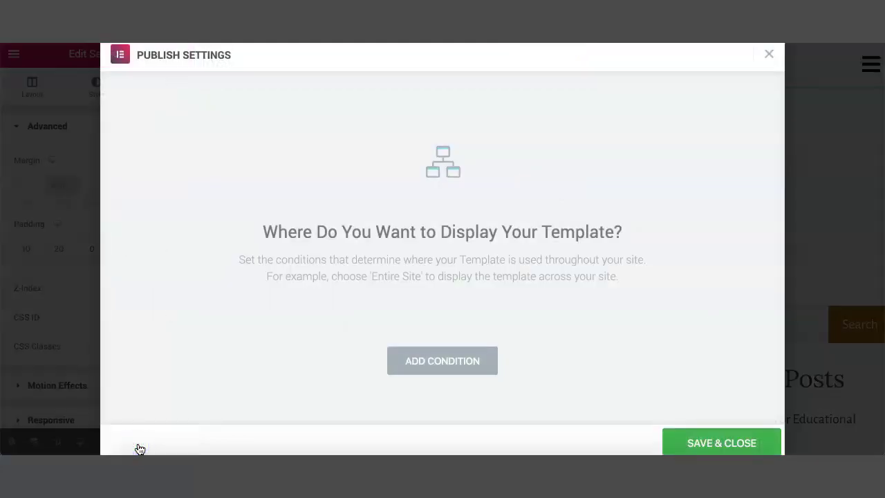
left_click(492, 361)
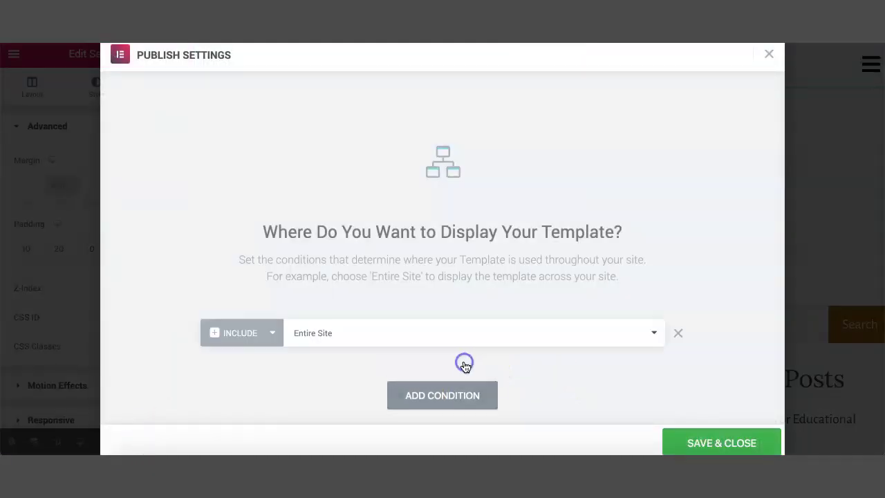
left_click(348, 345)
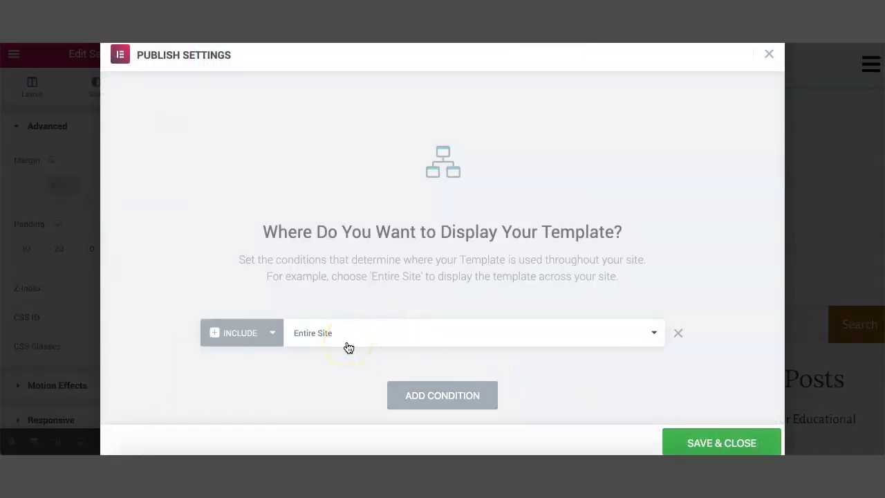
left_click(705, 442)
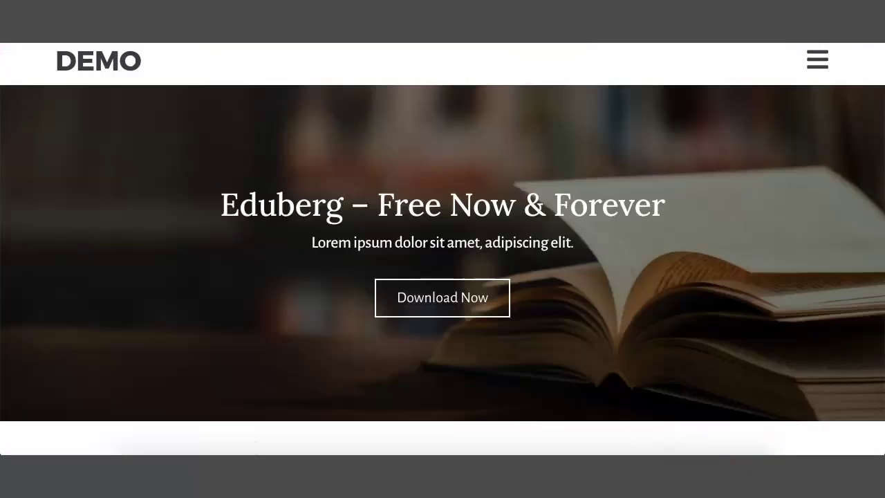
key("F5")
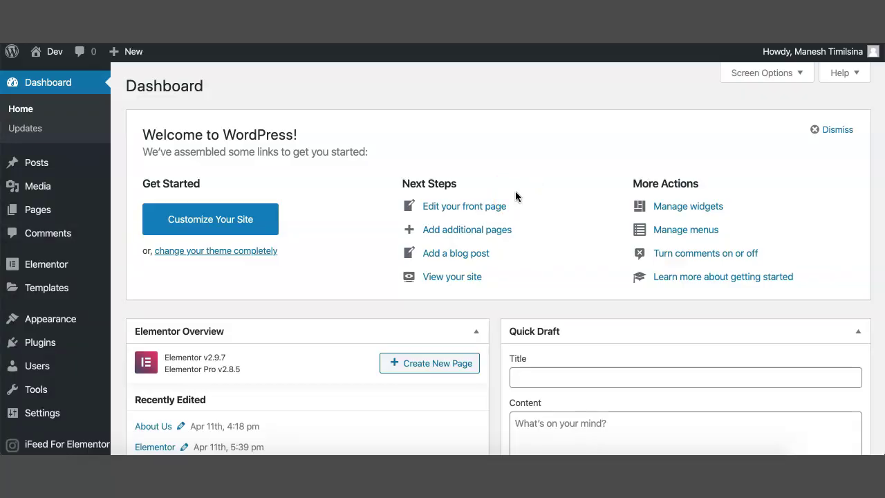
Step: Create a new WordPress navigation menu named Main Menu
left_click(61, 323)
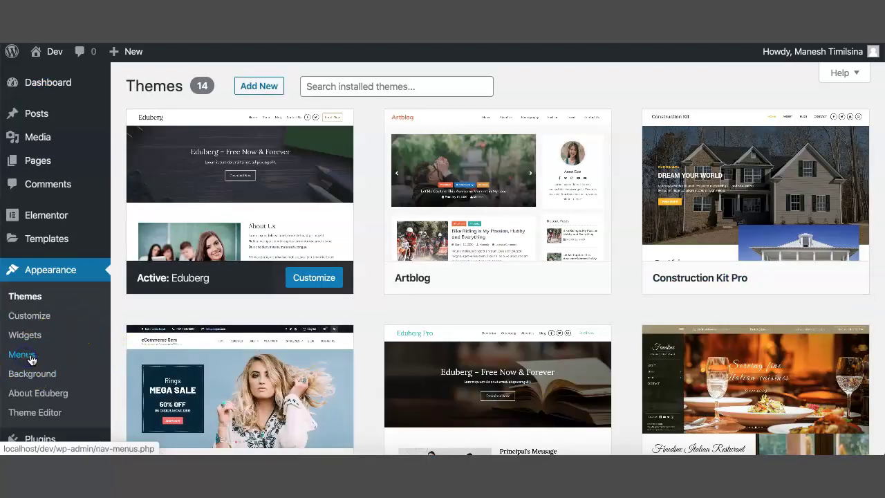
left_click(31, 358)
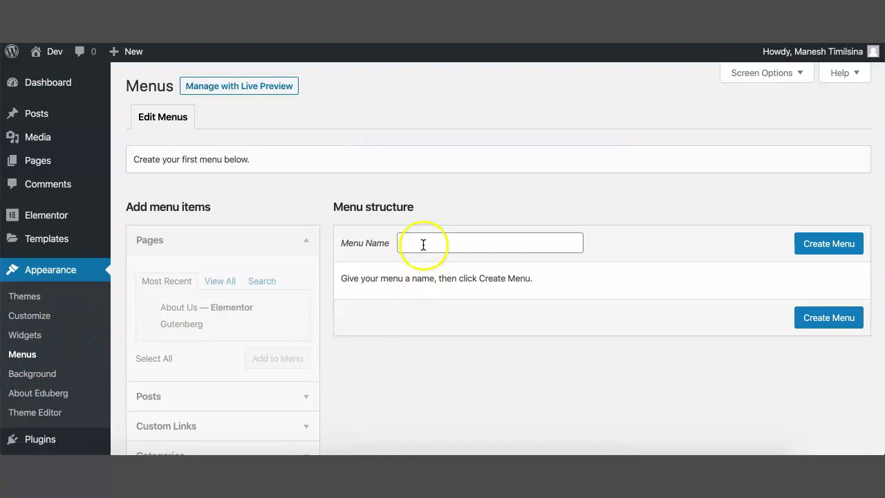
left_click(423, 243)
type("Main Menu")
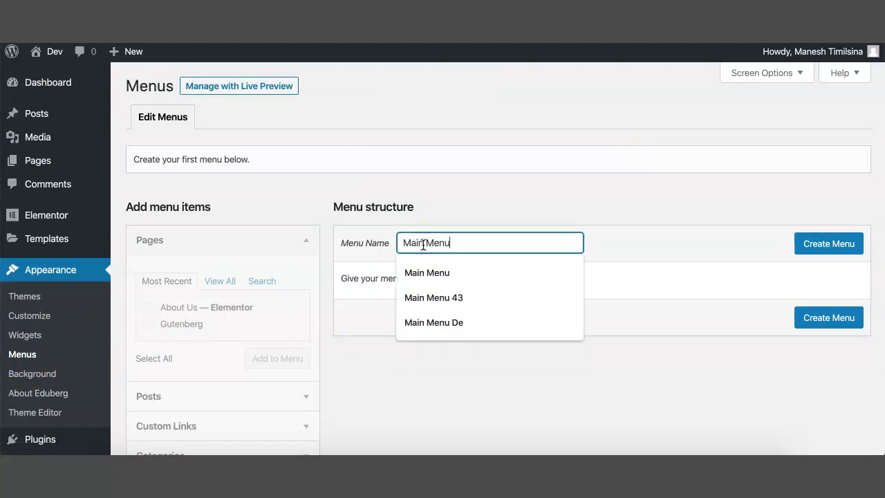
left_click(840, 243)
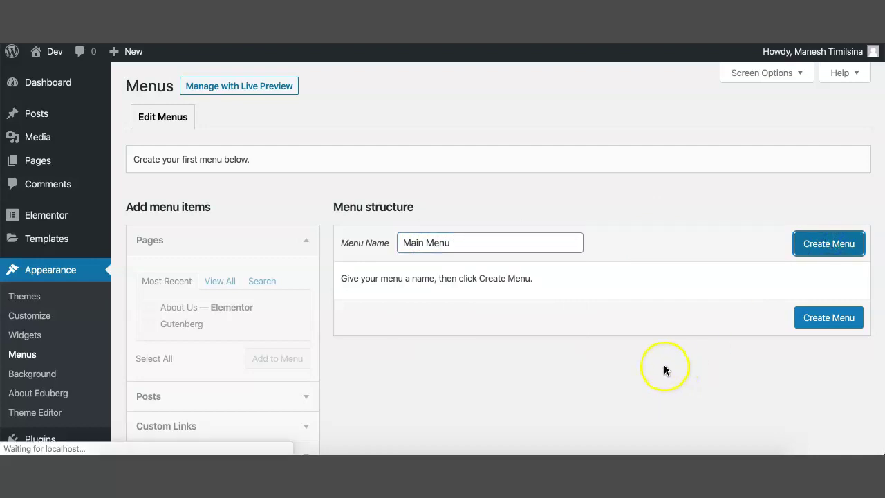
Step: Add all the pages (Elementor, Blog, About Us and Gutenberg) to Main Menu
left_click(214, 282)
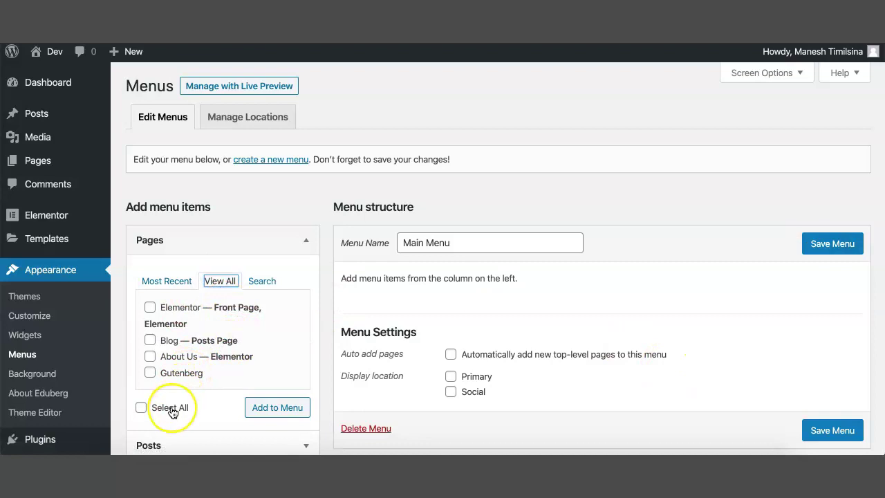
left_click(171, 408)
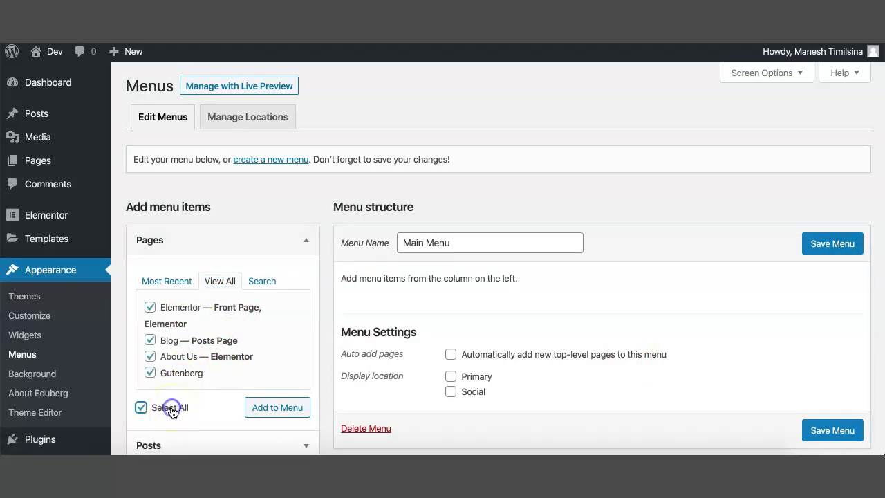
left_click(253, 407)
Step: Assign Main Menu to the Primary display location and save the menu
scroll(646, 380, "down", 2)
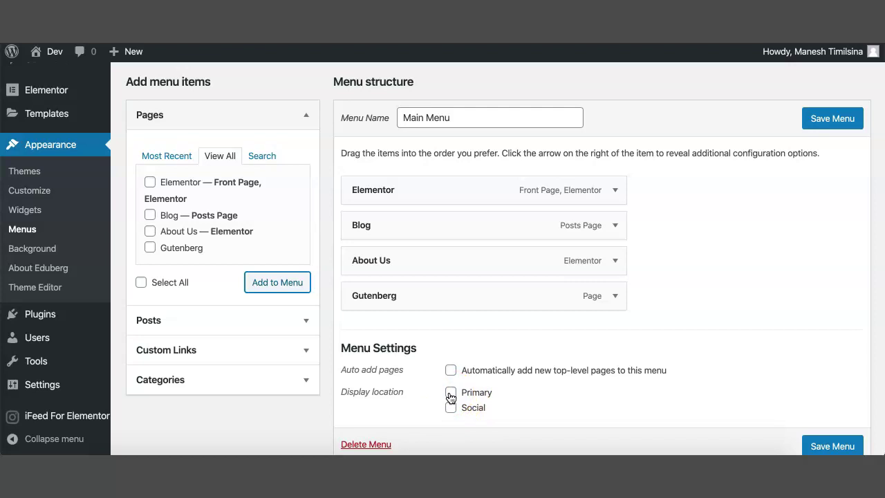
left_click(450, 394)
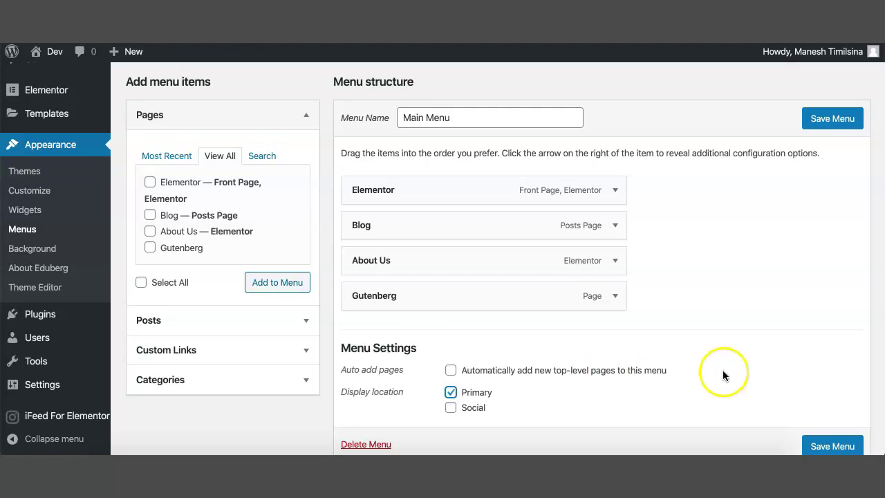
left_click(825, 447)
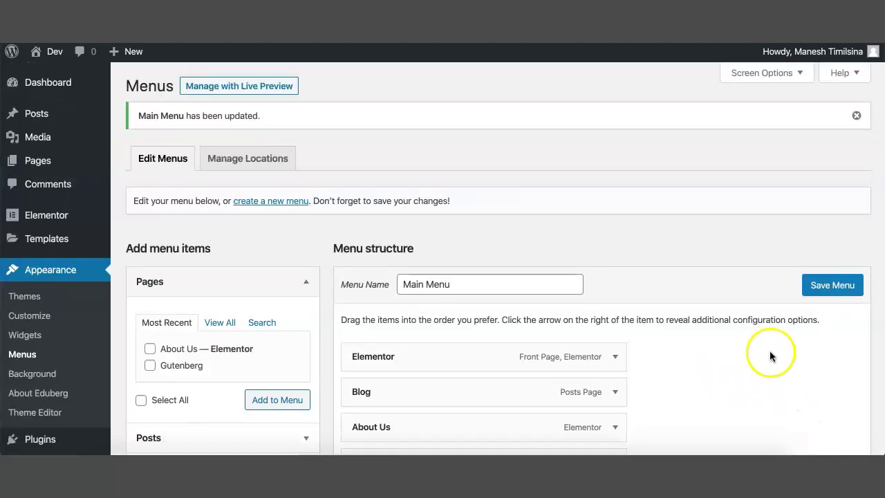
scroll(769, 350, "down", 1)
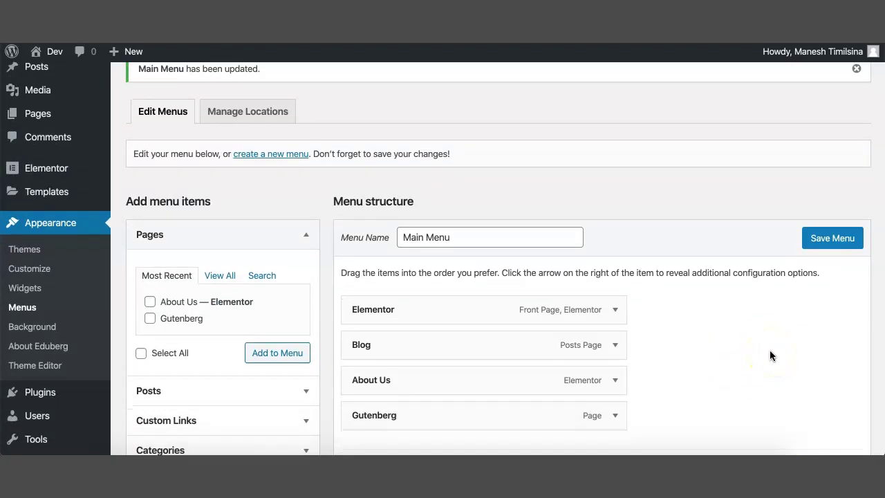
scroll(679, 141, "up", 1)
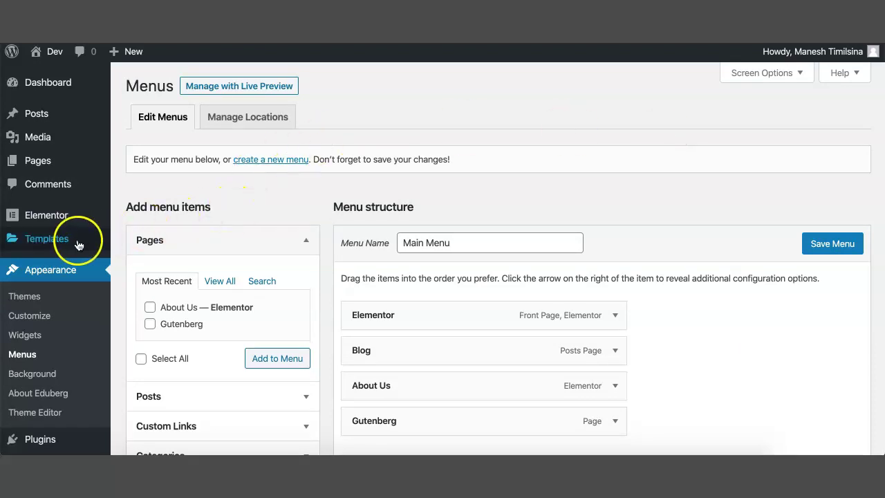
Step: Create a new Elementor popup template named Vertical Menu
mouse_move(50, 241)
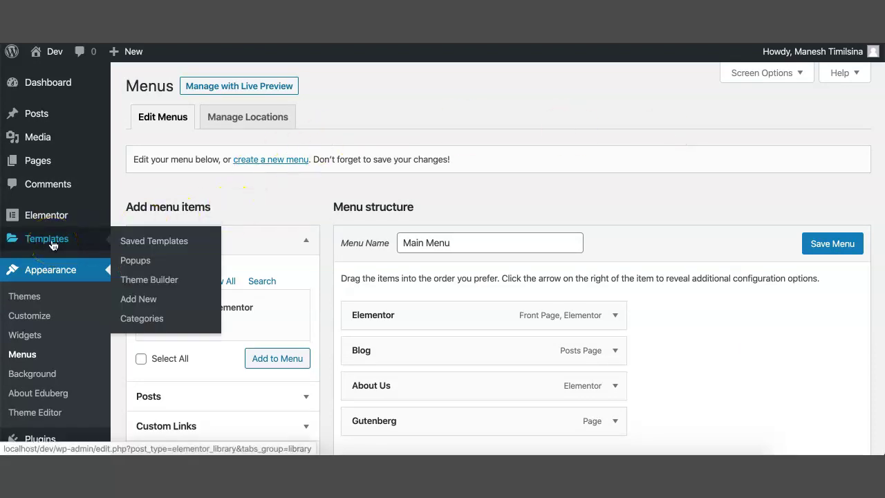
left_click(53, 242)
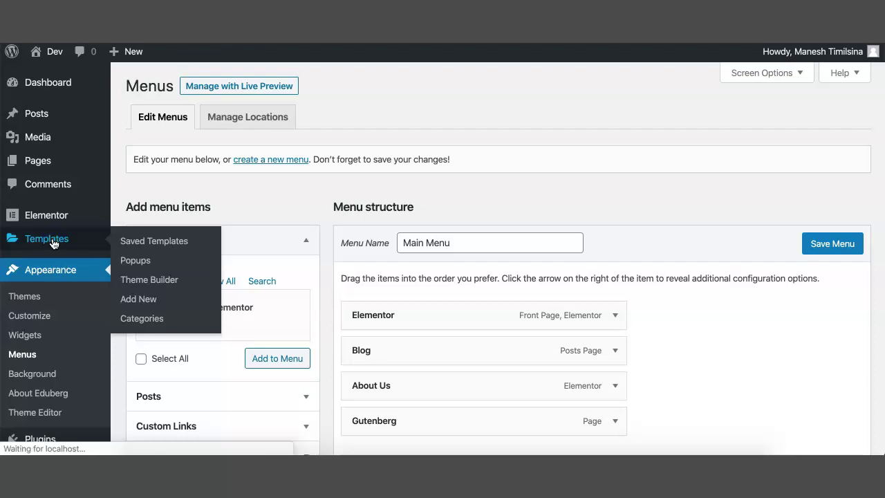
left_click(24, 286)
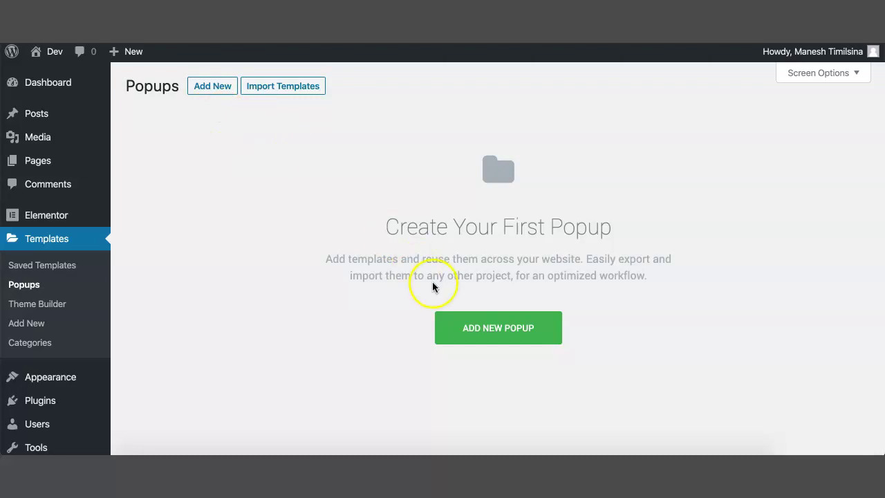
left_click(504, 332)
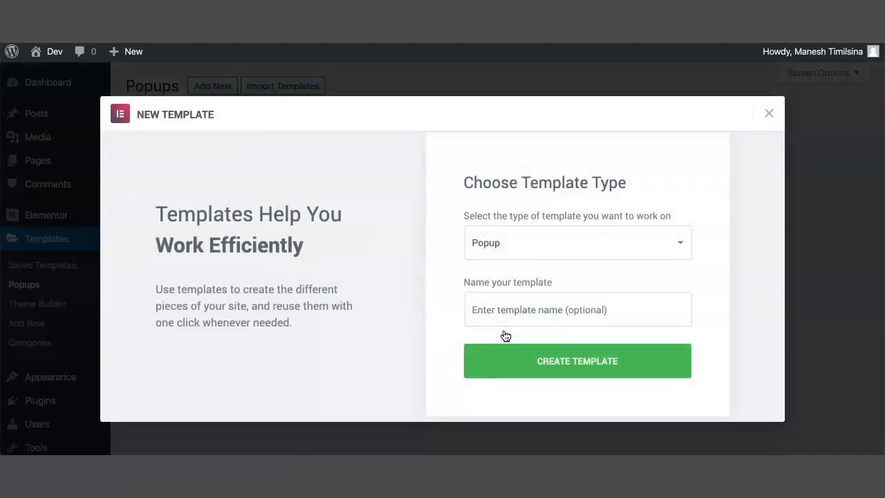
left_click(508, 309)
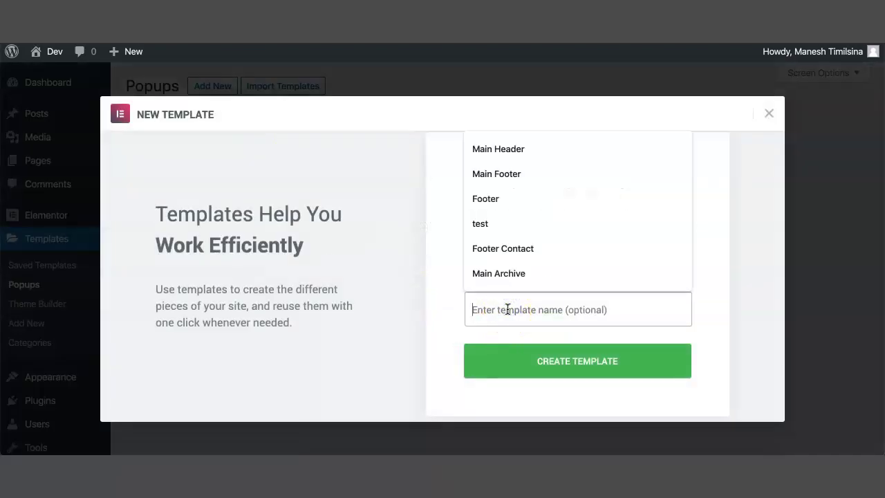
type("Vertica")
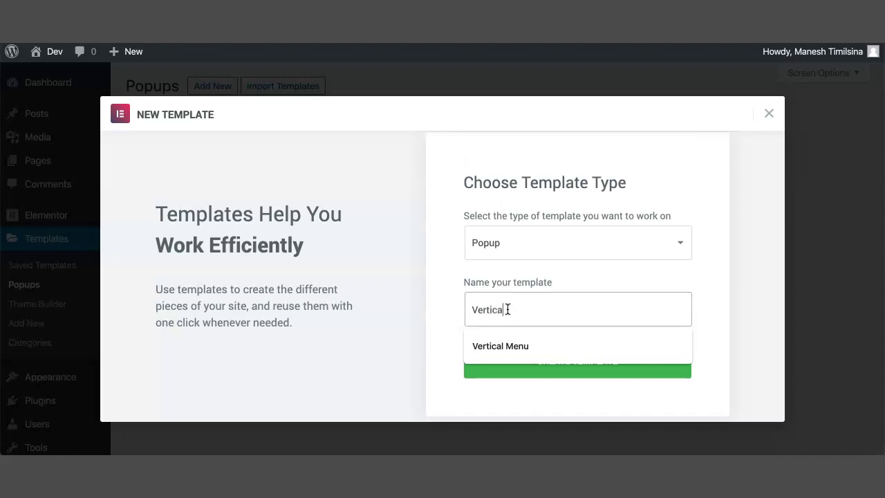
type("l Menu")
left_click(571, 362)
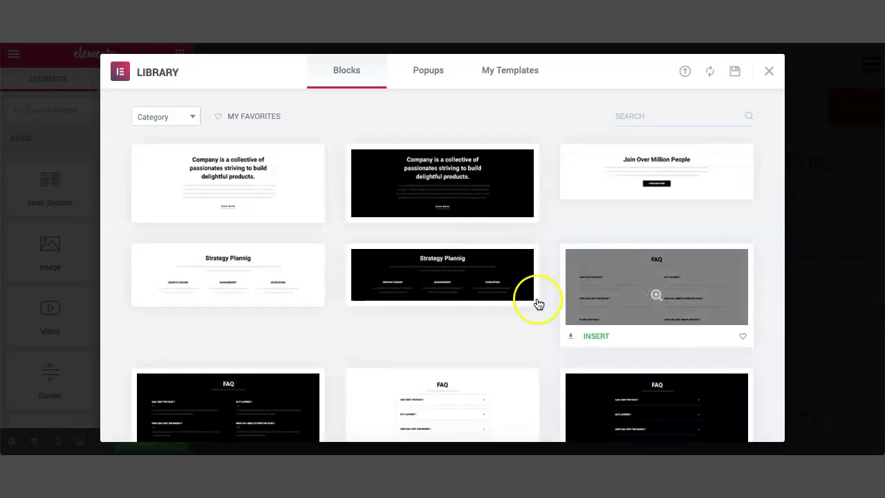
Step: Browse the ready-made block and popup designs in the template library
scroll(553, 325, "down", 1)
scroll(563, 335, "down", 5)
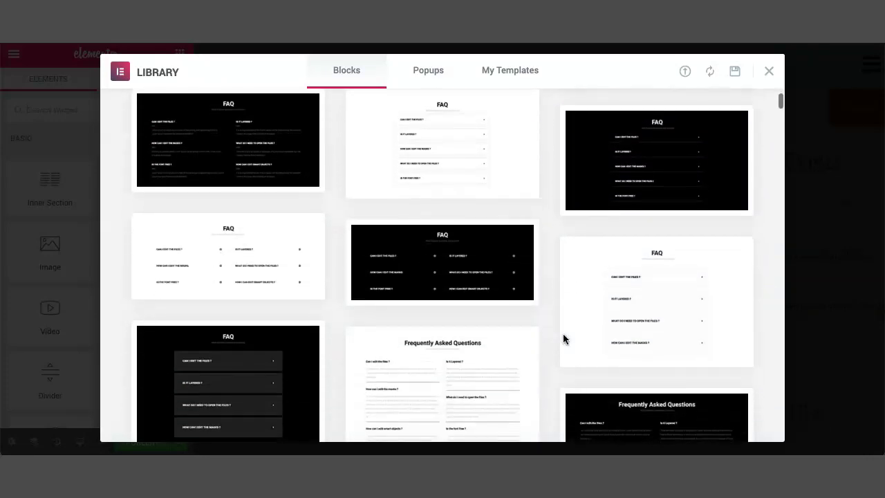
scroll(563, 332, "down", 2)
scroll(562, 335, "up", 8)
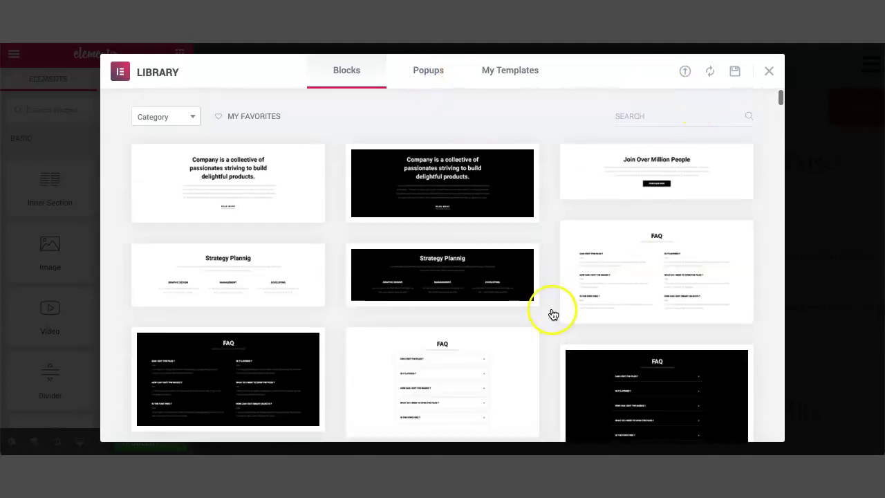
scroll(538, 313, "down", 3)
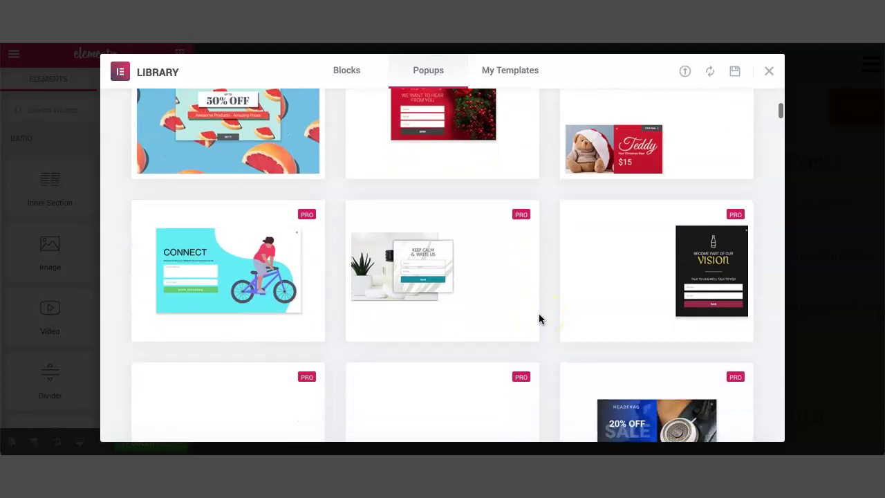
scroll(539, 314, "down", 2)
mouse_move(702, 163)
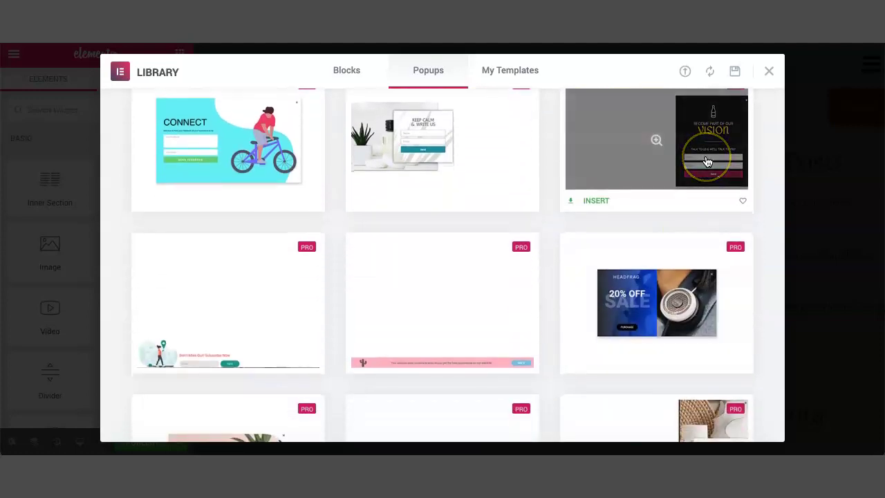
scroll(707, 160, "down", 1)
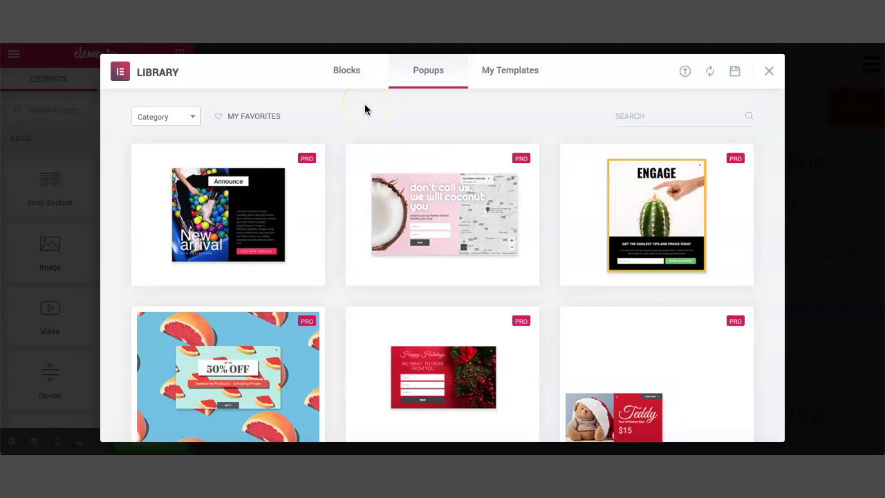
Step: Close the template library and set the popup's width to 340 px in its settings
left_click(769, 71)
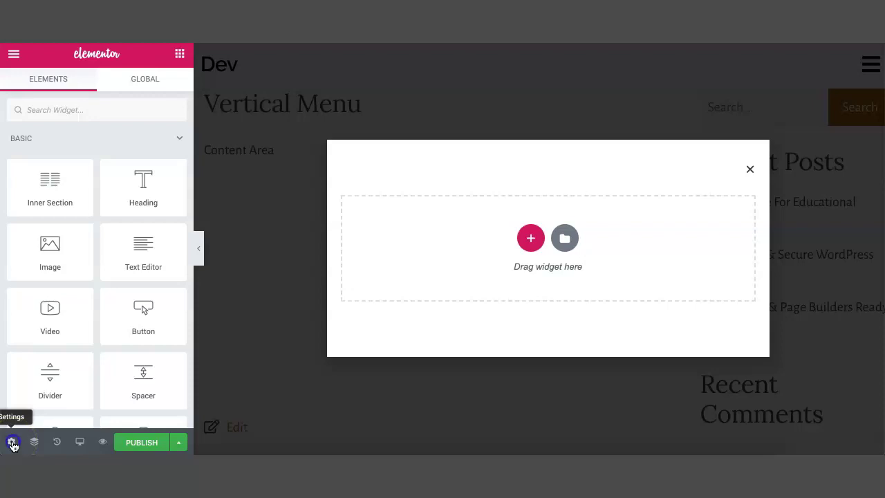
left_click(12, 442)
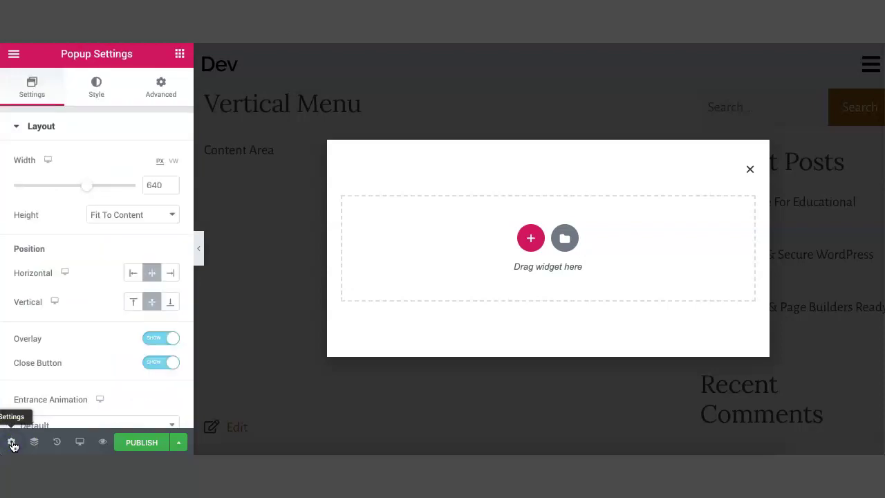
left_click(147, 185)
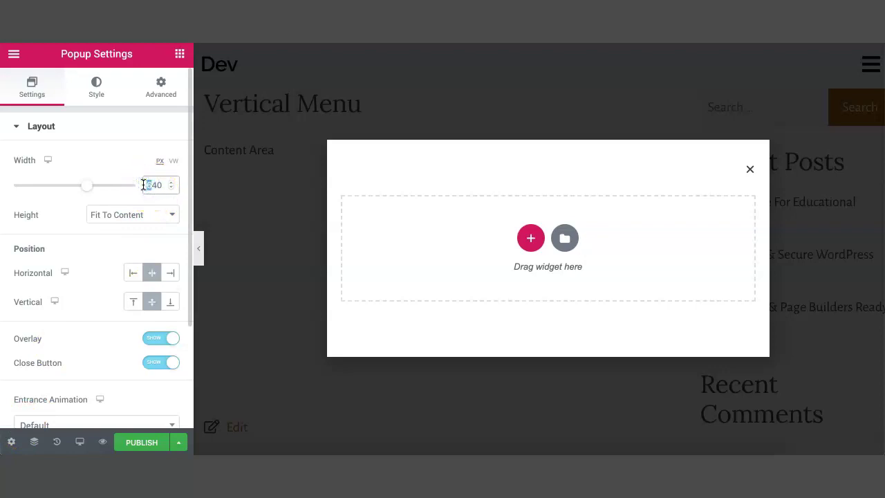
key("Delete")
type("3")
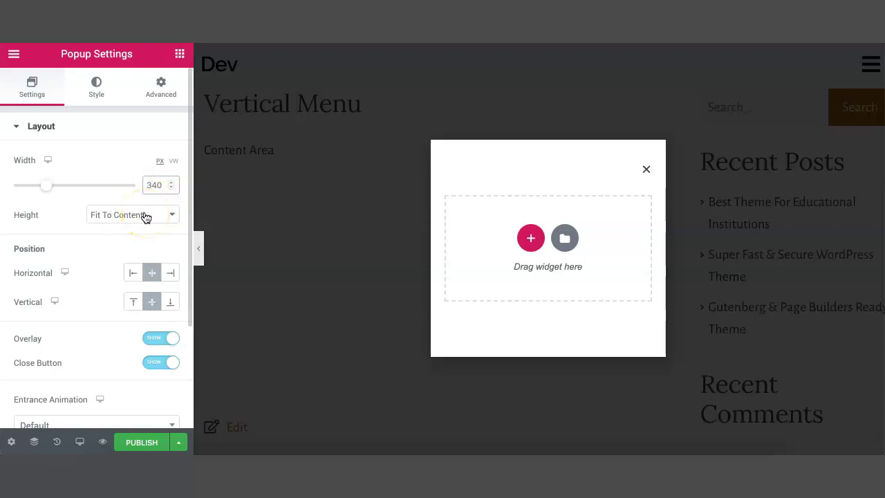
Step: Set the popup's height to Fit To Screen and its content position to Top
left_click(146, 216)
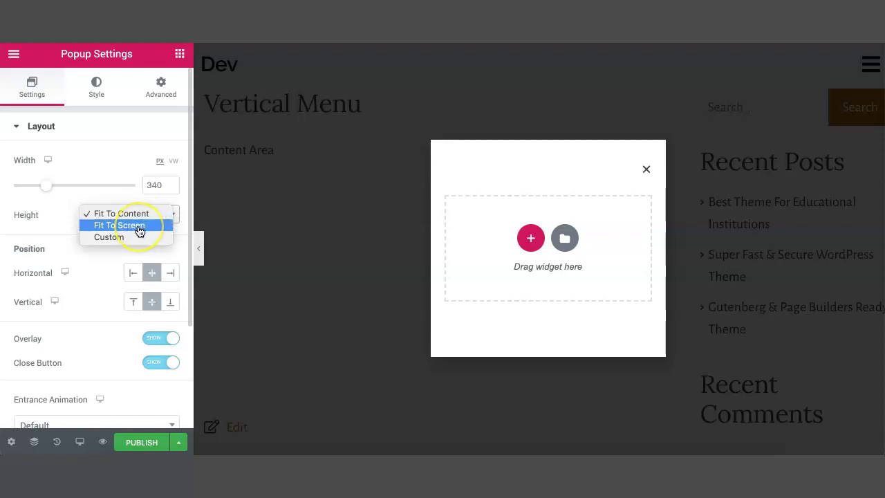
left_click(139, 231)
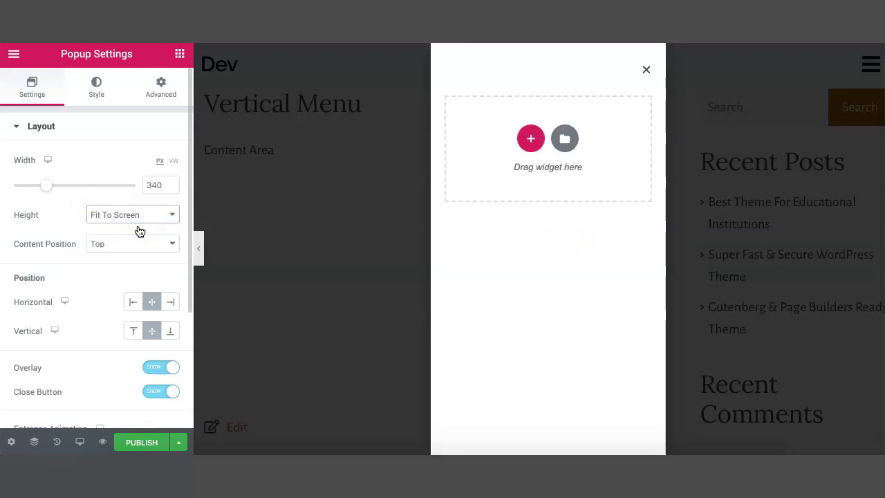
left_click(113, 245)
left_click(114, 246)
left_click(112, 242)
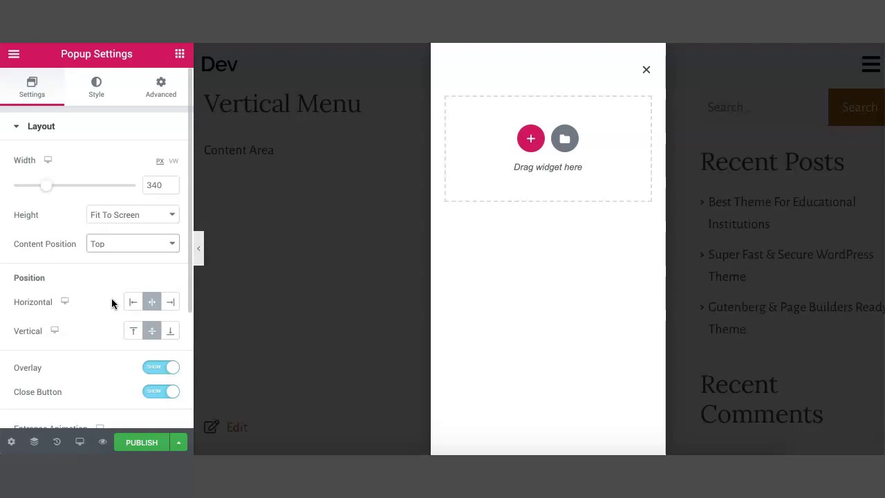
Step: Set the popup's horizontal position to Right and its vertical position to Center
left_click(133, 302)
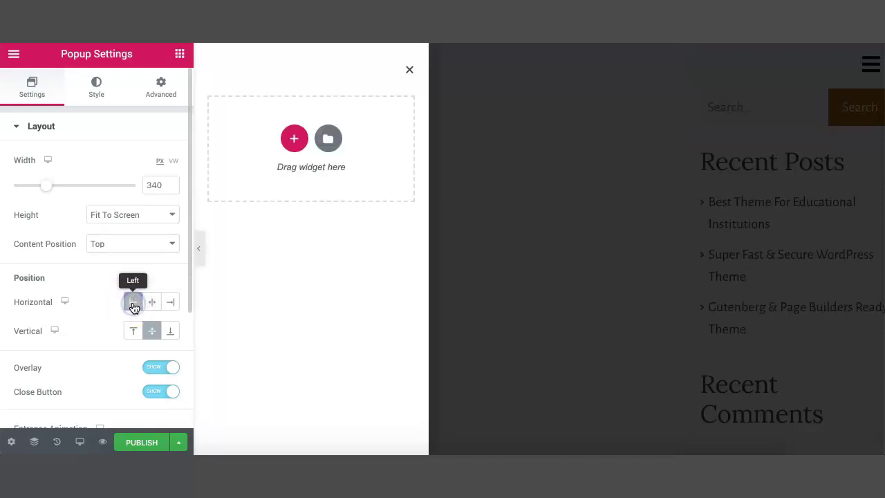
left_click(151, 303)
left_click(170, 302)
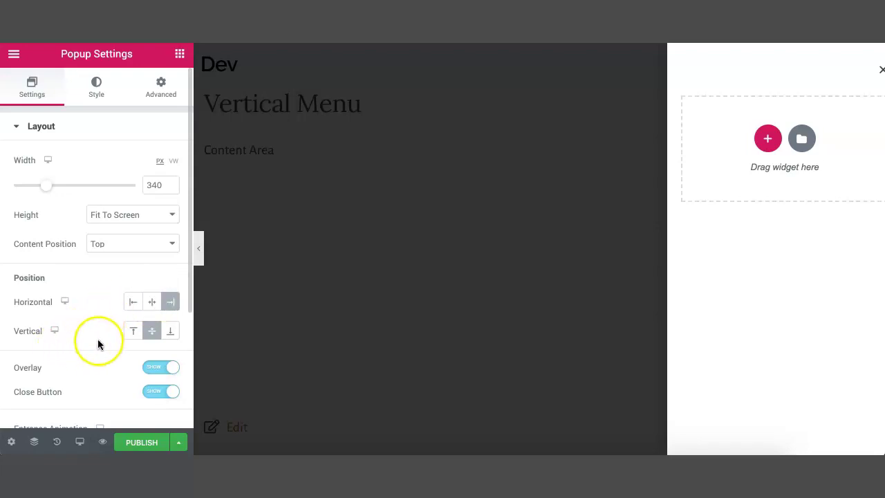
left_click(150, 334)
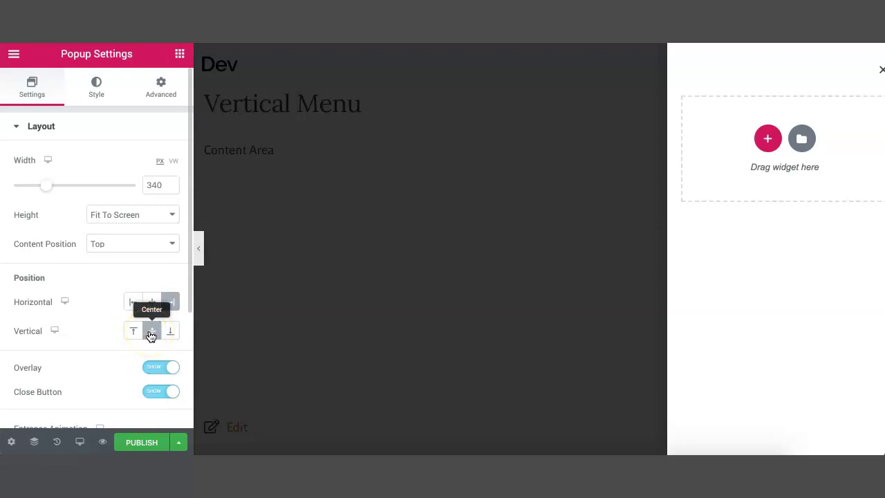
scroll(85, 368, "down", 1)
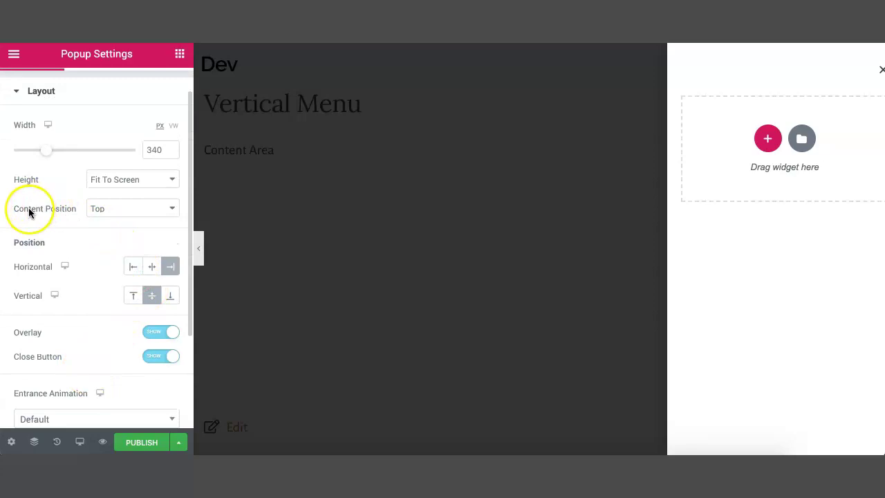
left_click(135, 300)
left_click(170, 295)
left_click(149, 299)
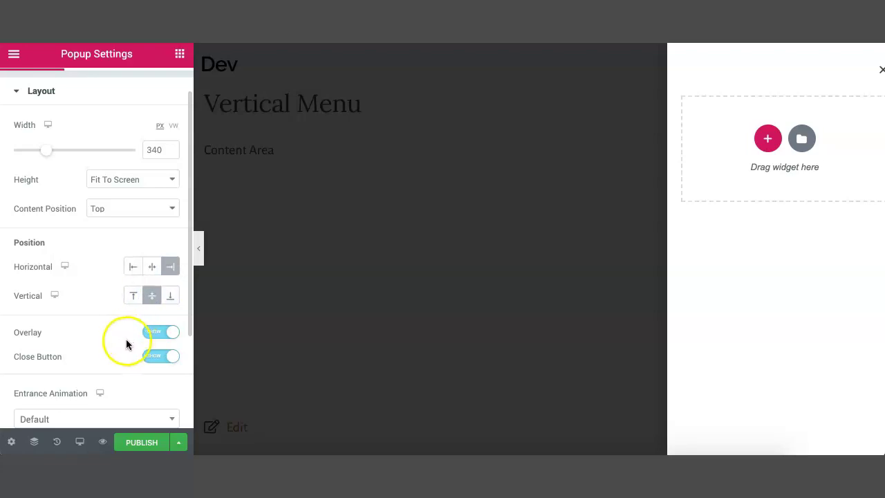
scroll(109, 340, "down", 1)
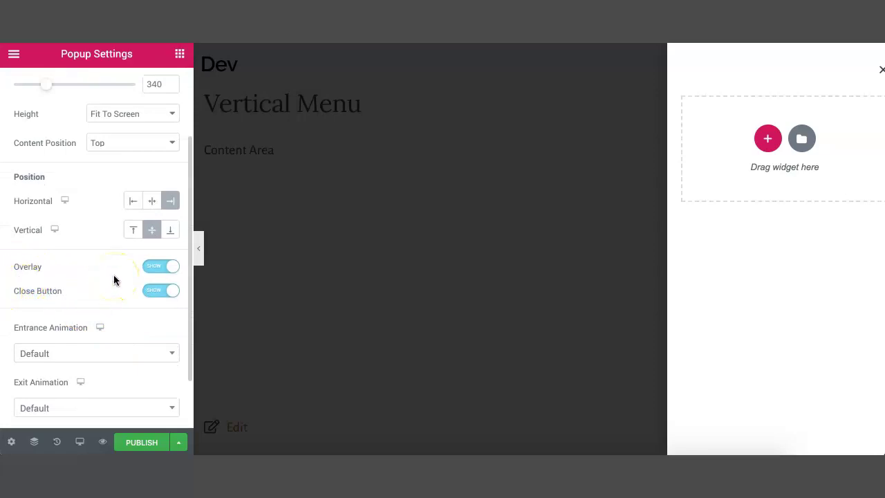
left_click(309, 205)
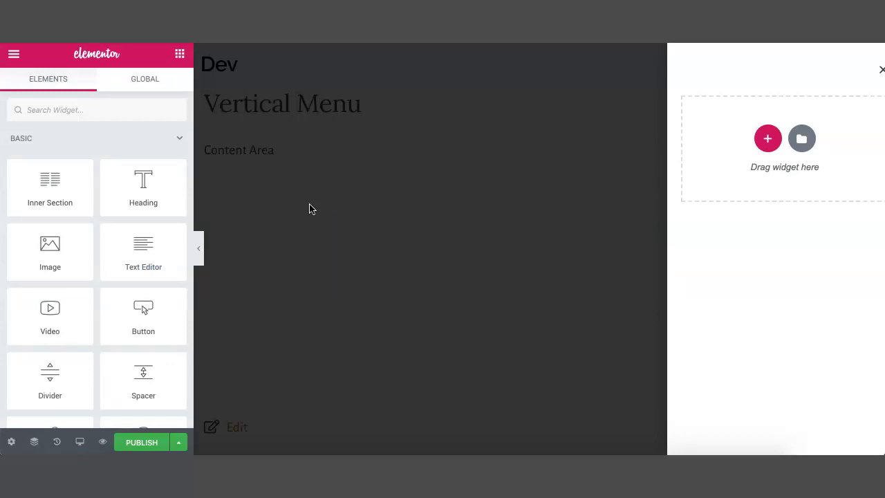
Step: Add a single-column section to the popup and place a Nav Menu widget in it
left_click(768, 139)
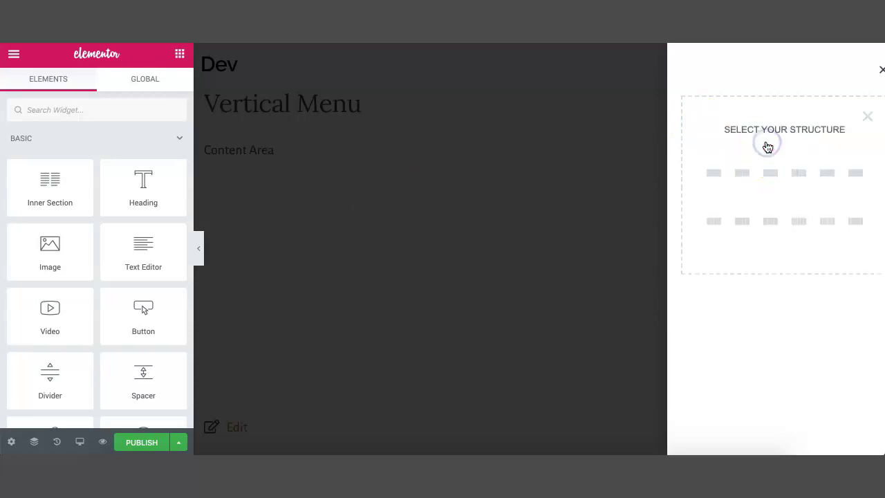
left_click(714, 174)
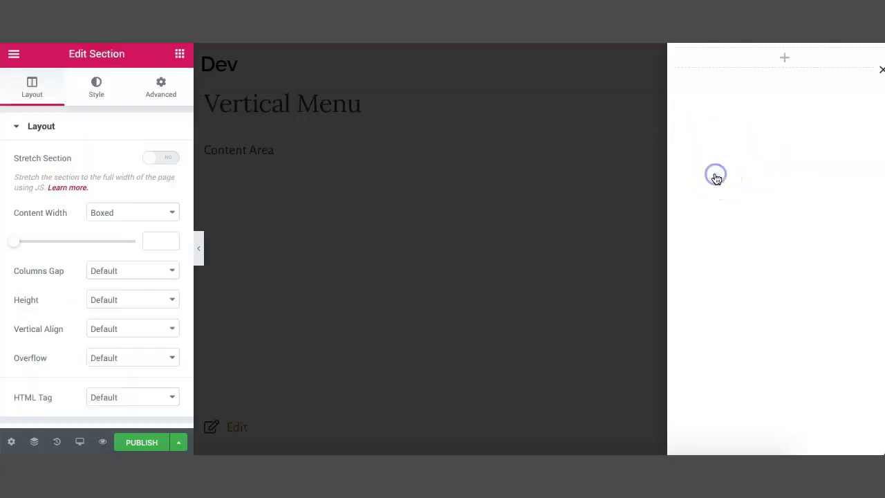
left_click(180, 54)
left_click(77, 114)
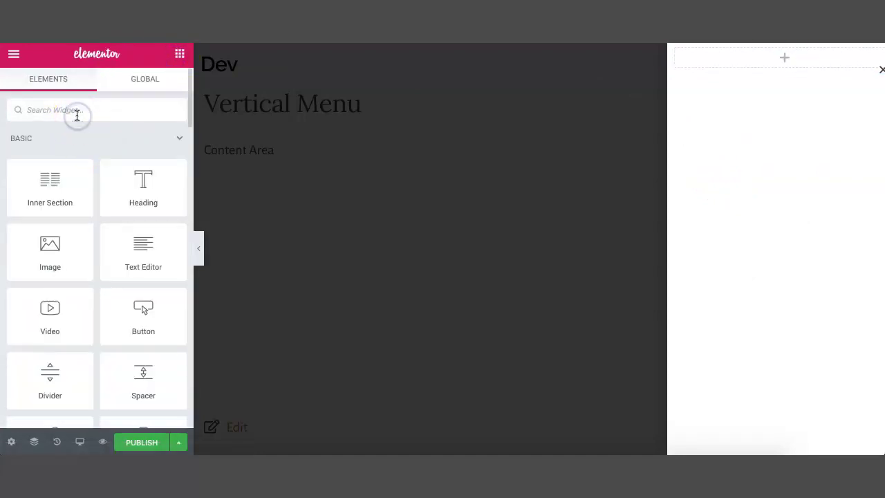
type("nav")
left_click(122, 140)
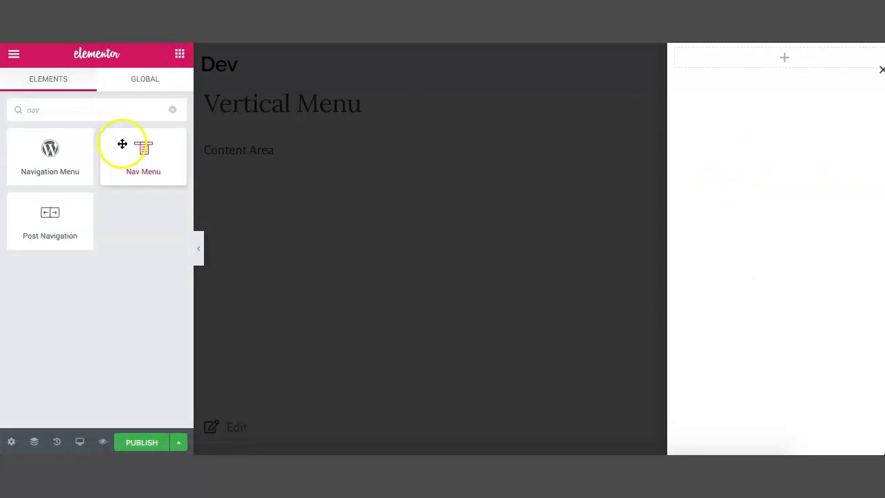
left_click_drag(142, 152, 783, 56)
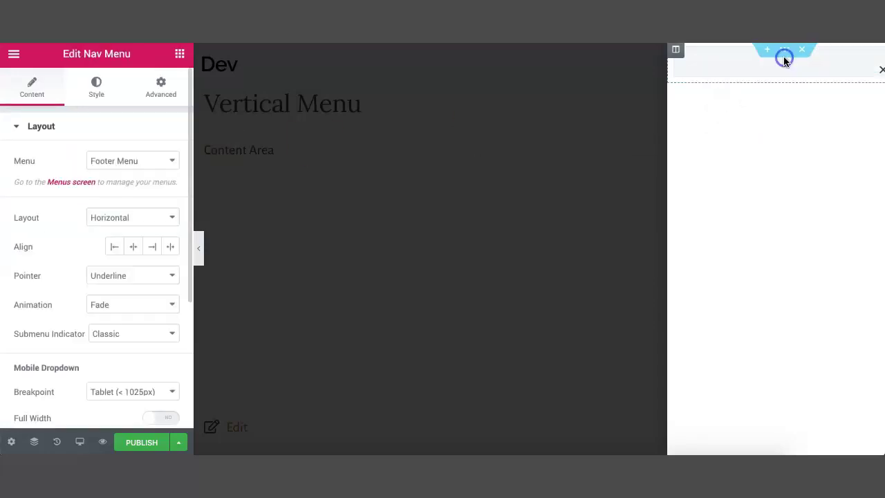
Step: Configure the Nav Menu widget to show Main Menu in a Vertical layout with left alignment
left_click(133, 160)
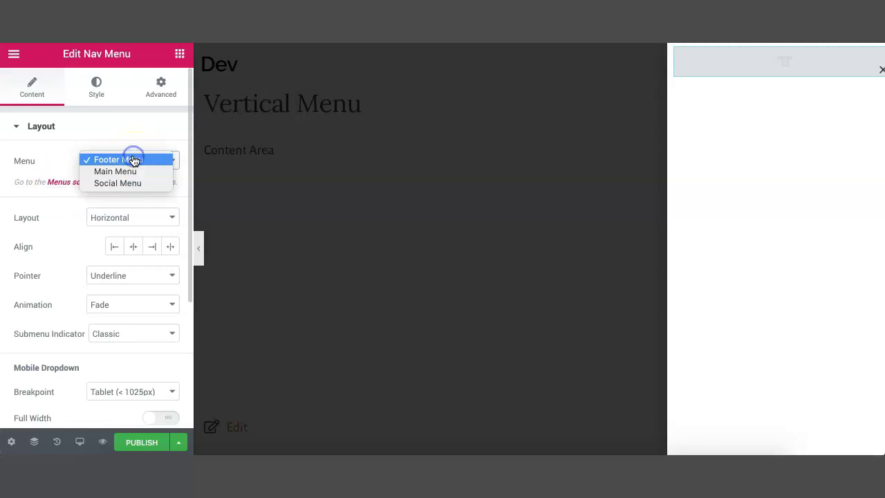
left_click(131, 171)
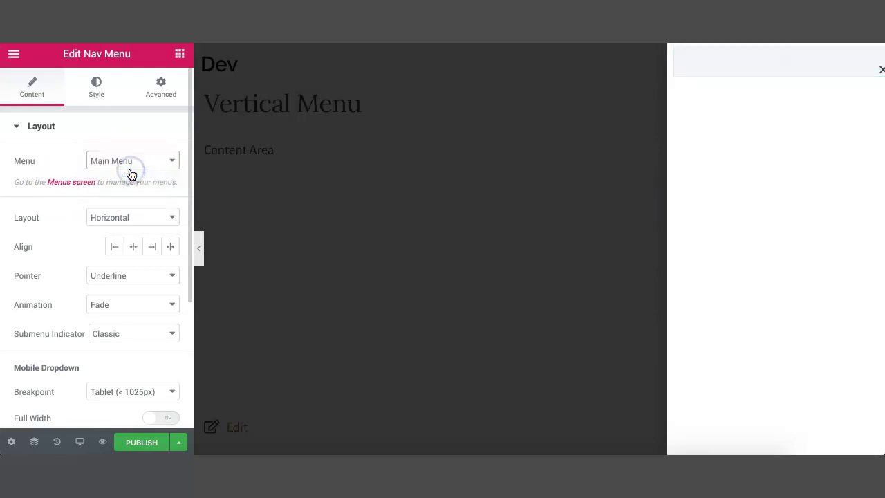
left_click(121, 218)
left_click(120, 228)
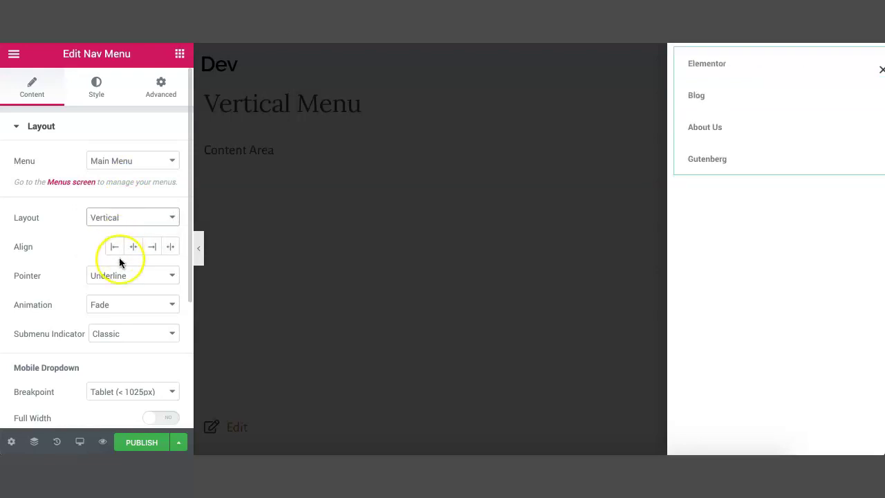
left_click(116, 247)
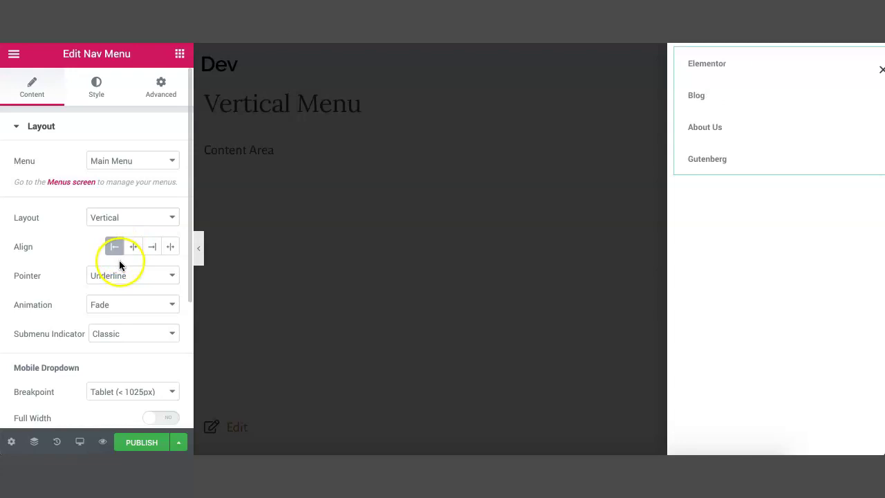
Step: Set the Nav Menu's pointer to None and its mobile dropdown breakpoint to None
left_click(119, 275)
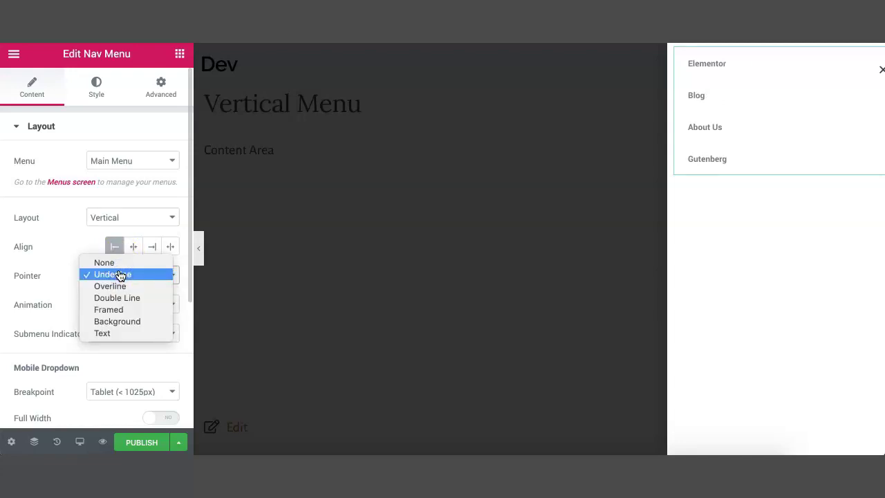
left_click(118, 263)
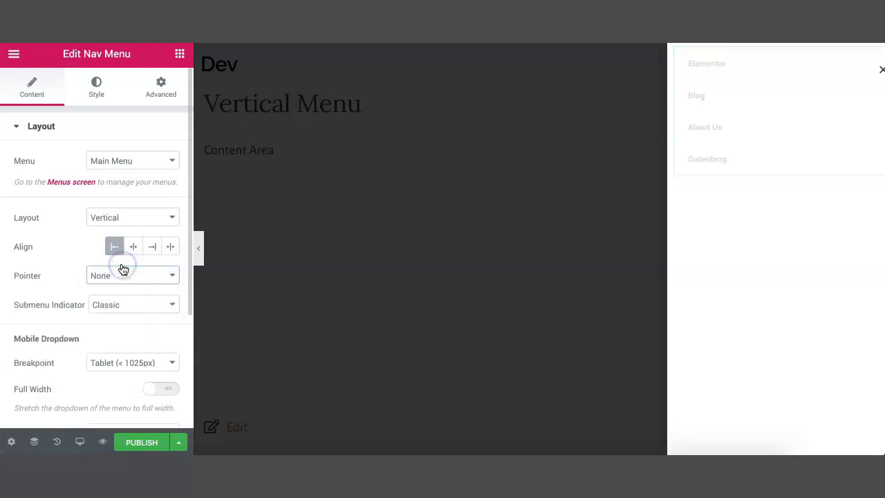
scroll(158, 382, "down", 3)
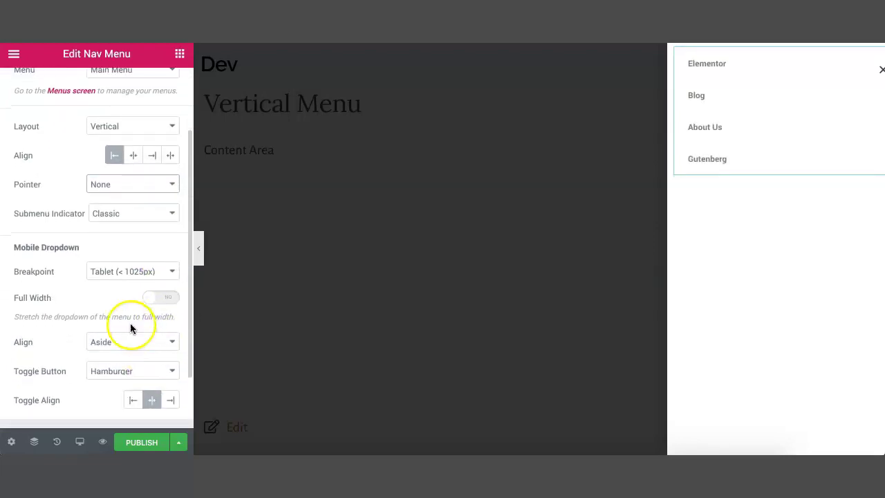
left_click(112, 274)
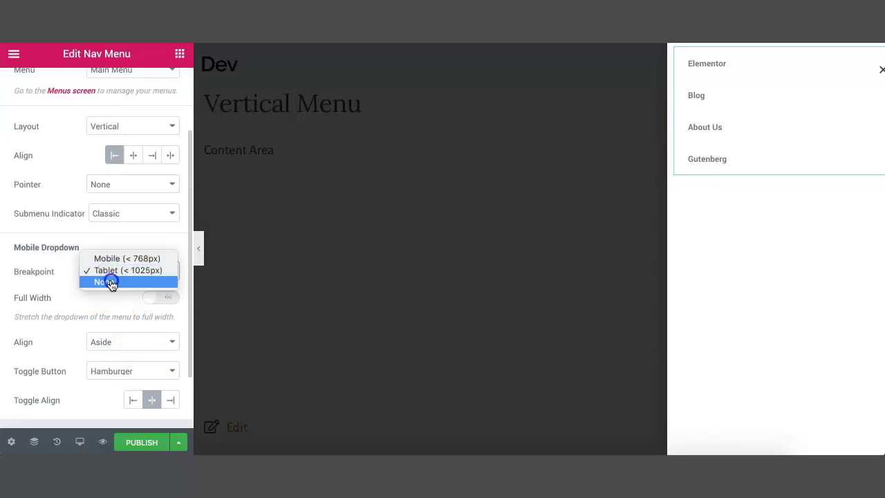
left_click(110, 281)
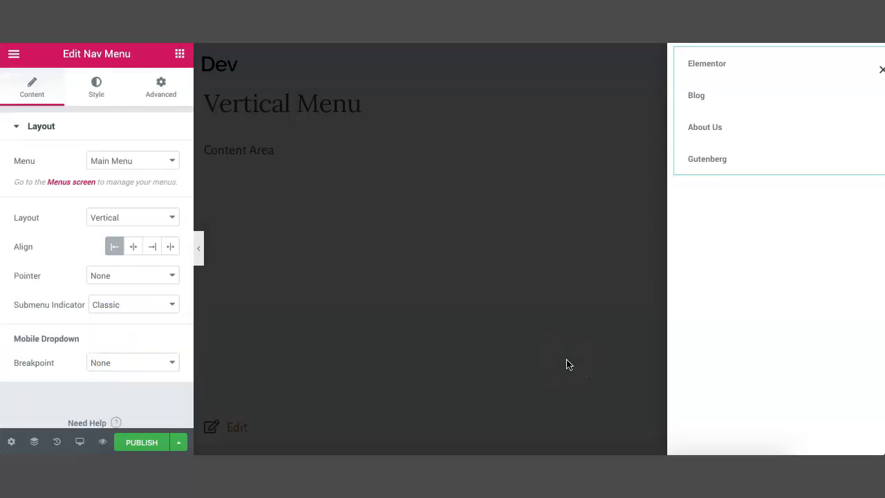
Step: Publish the popup without adding any display conditions and exit to the WordPress dashboard
left_click(152, 443)
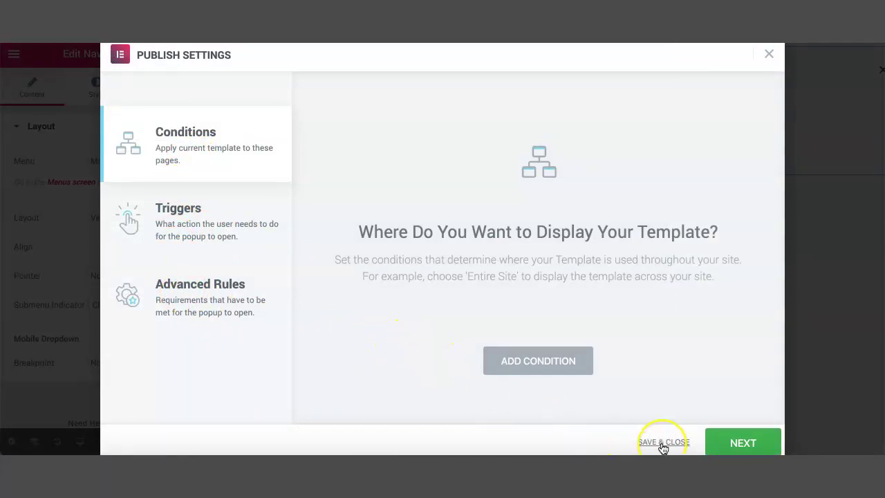
left_click(662, 444)
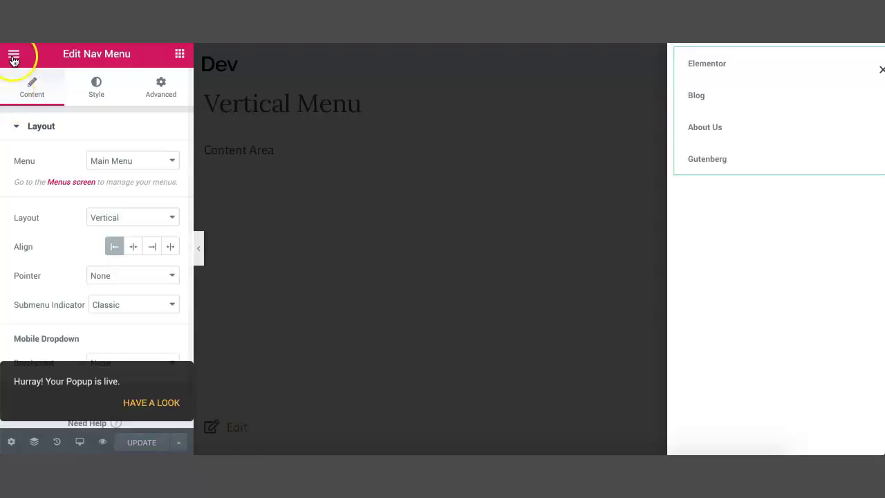
left_click(14, 54)
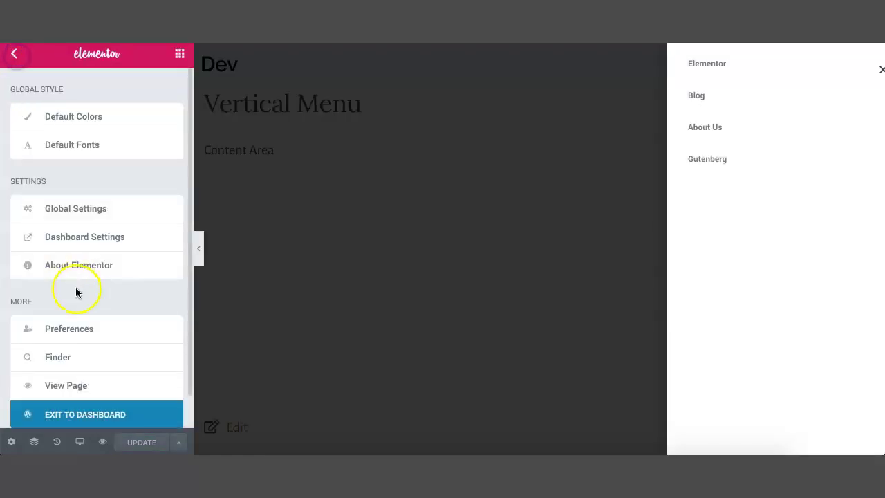
scroll(77, 318, "down", 1)
left_click(85, 380)
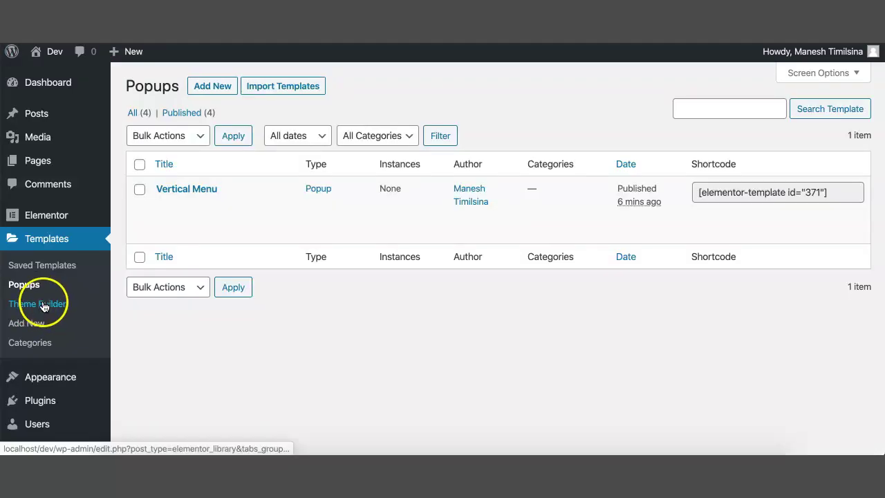
Step: Open the Main Header template from Theme Builder for editing in Elementor
left_click(42, 304)
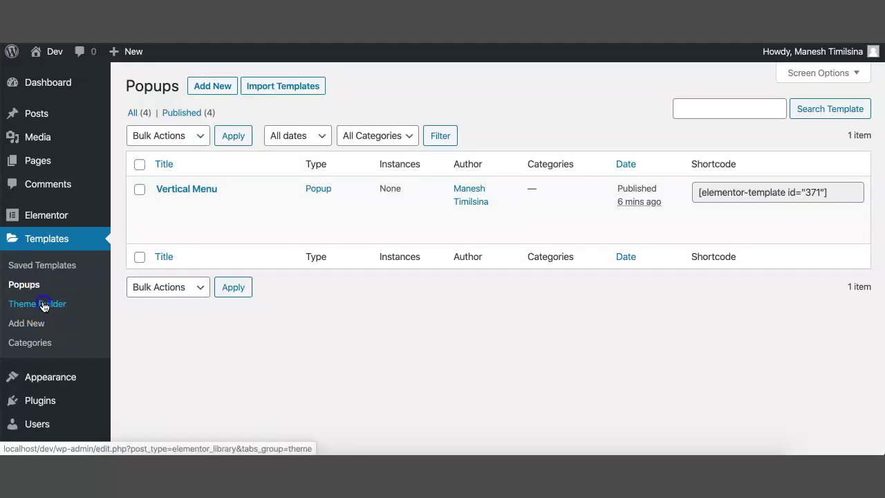
mouse_move(188, 280)
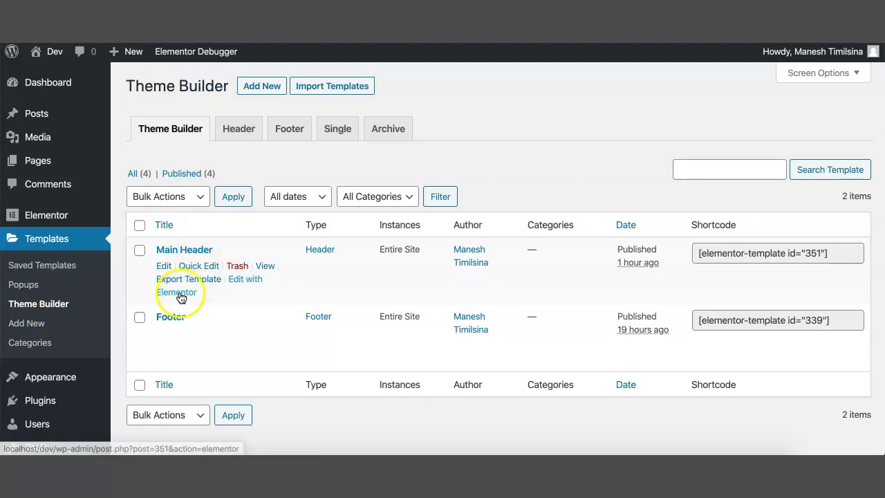
left_click(180, 294)
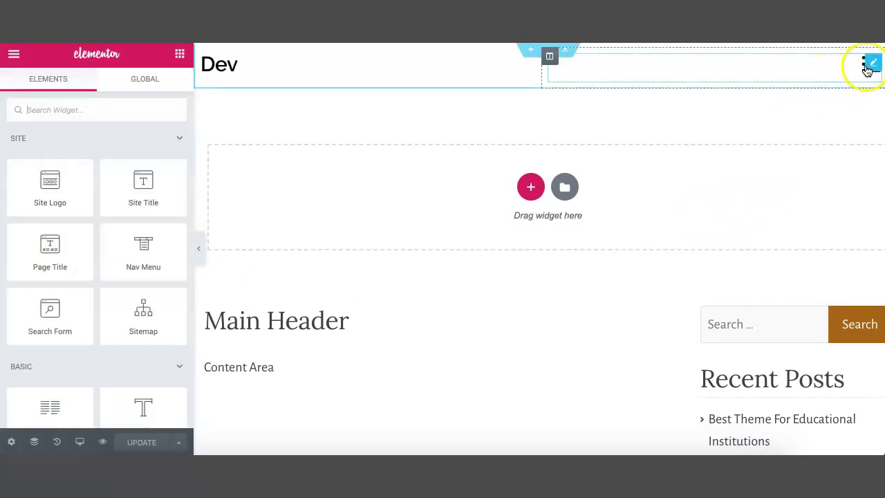
Step: Set the header menu icon's link to the dynamic Popup action
left_click(863, 66)
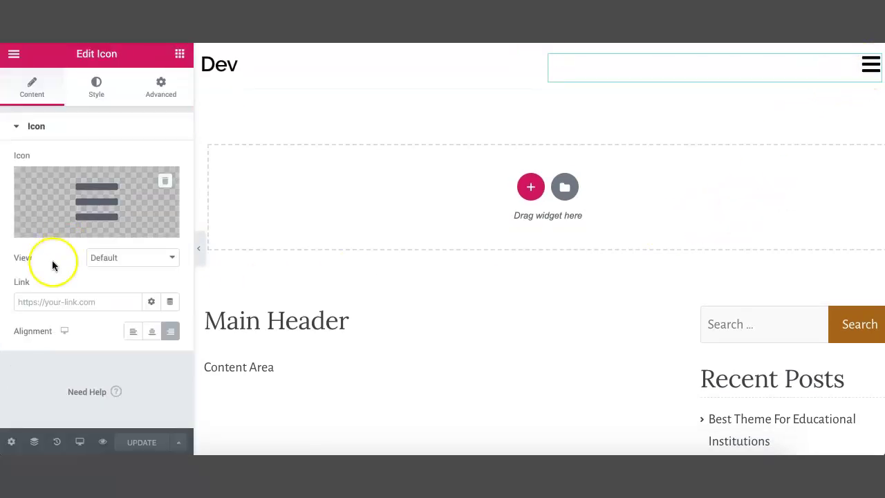
left_click(170, 304)
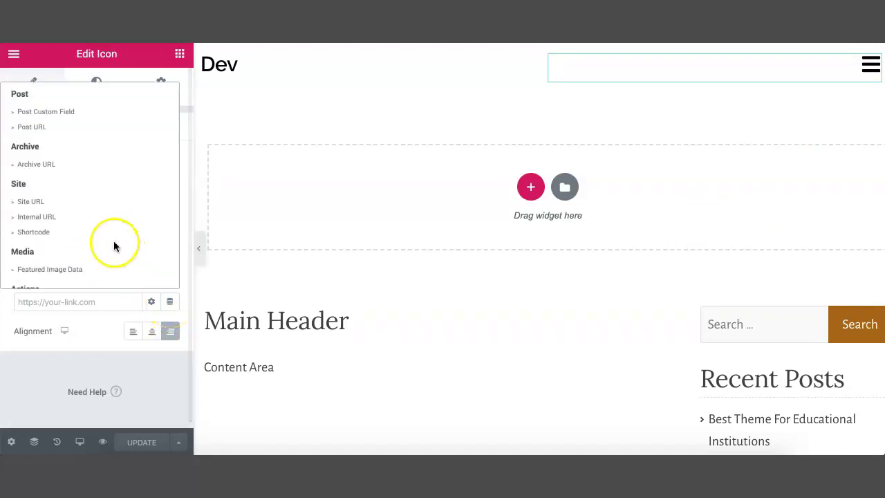
scroll(112, 239, "down", 2)
left_click(67, 246)
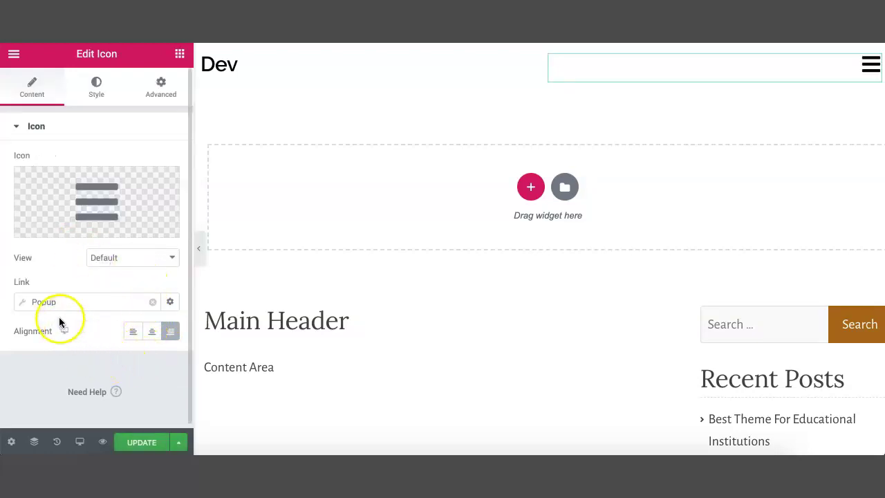
Step: Configure the icon's popup link to open the Vertical Menu template and update the header
left_click(73, 302)
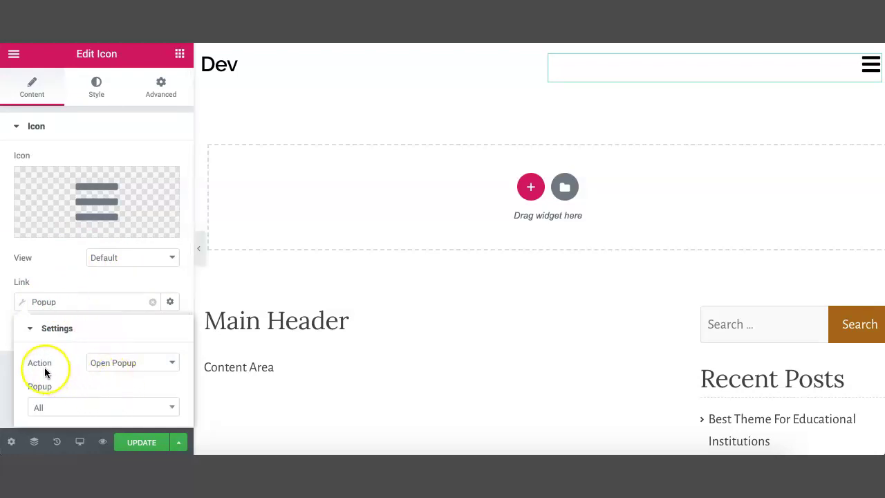
left_click(117, 363)
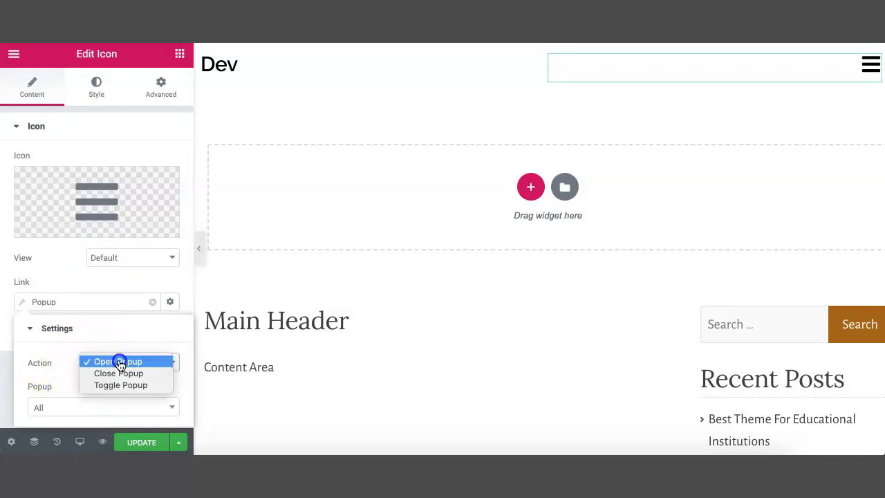
left_click(118, 362)
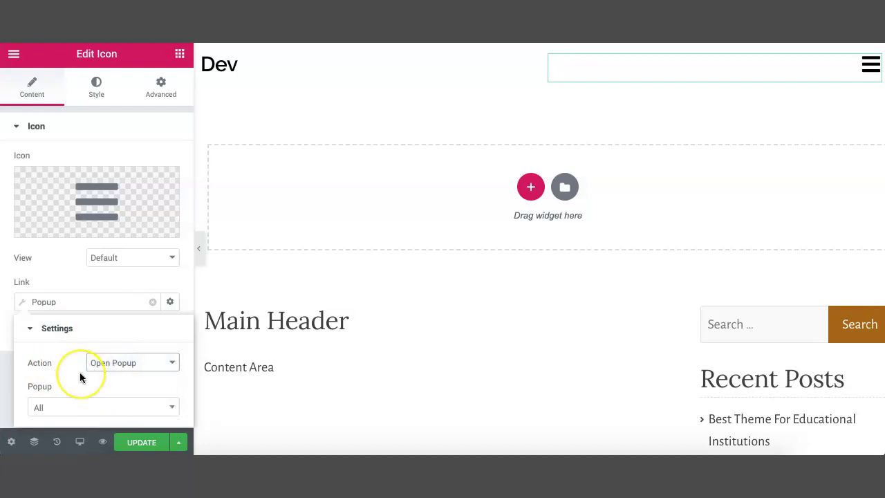
left_click(90, 408)
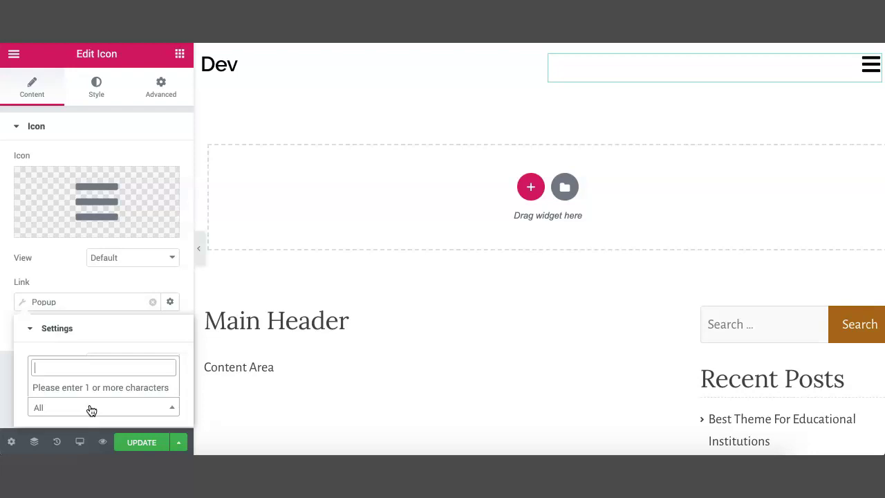
type("vert")
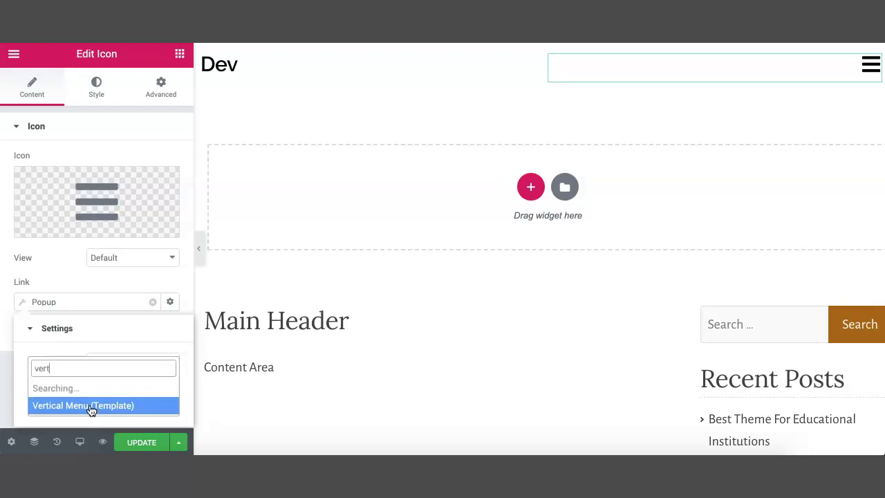
left_click(69, 391)
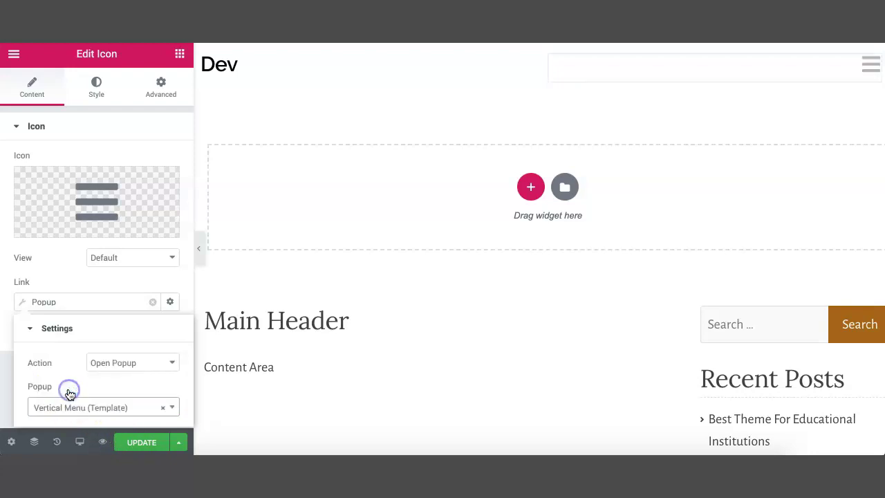
left_click(146, 443)
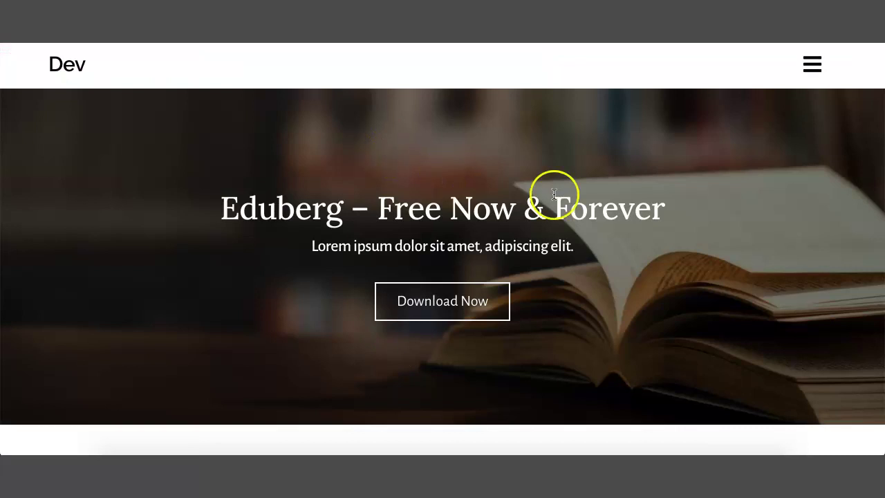
Step: Test the off-canvas menu on the live site by opening it from the header icon and closing it
left_click(812, 64)
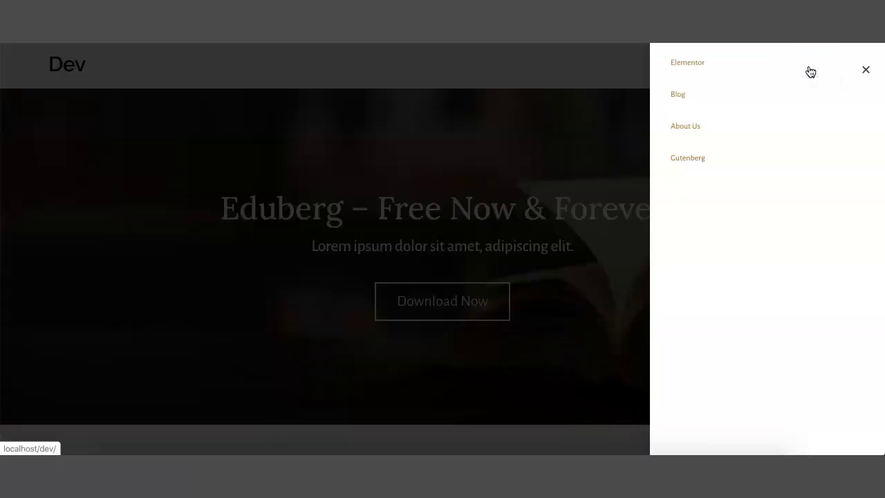
left_click(865, 70)
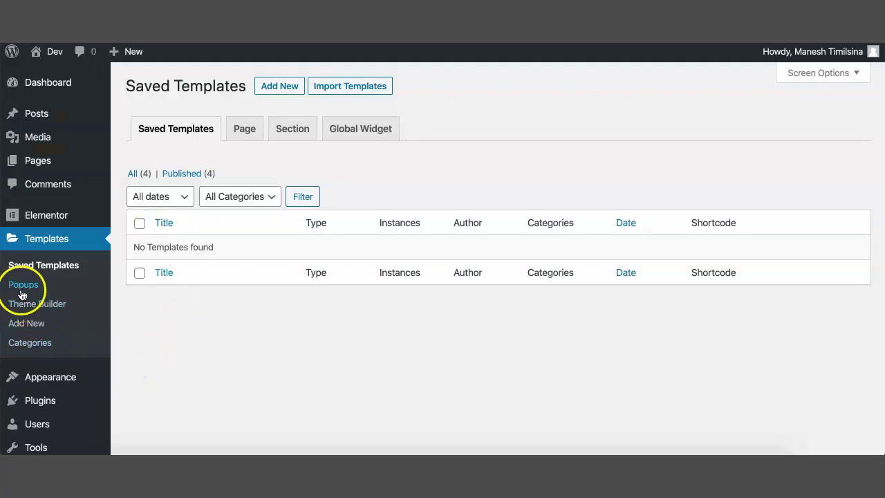
Step: Open the Vertical Menu popup from the saved popups for editing in Elementor
left_click(23, 287)
mouse_move(183, 200)
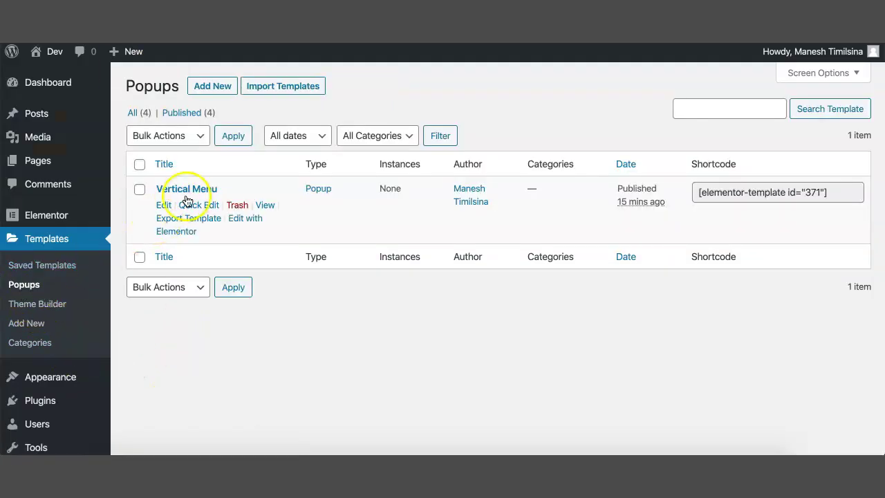
left_click(178, 232)
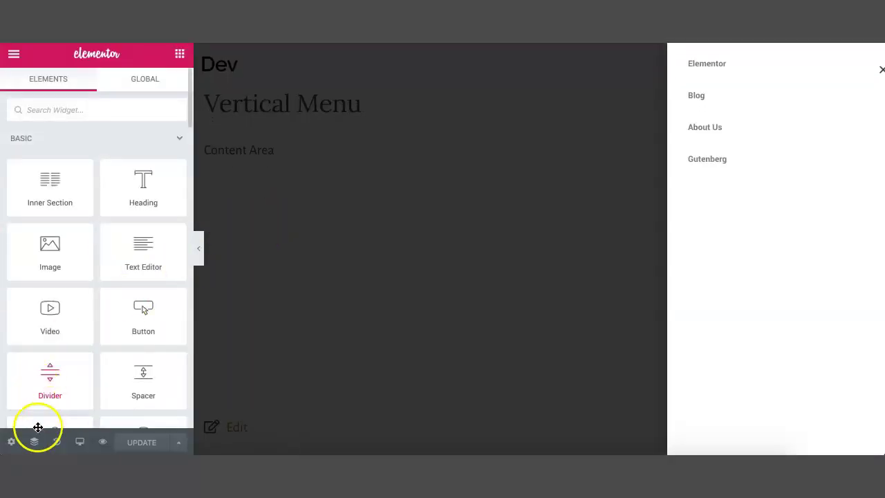
Step: Set the popup's entrance animation to Fade In Right and its exit animation to Fade Out Right
left_click(12, 442)
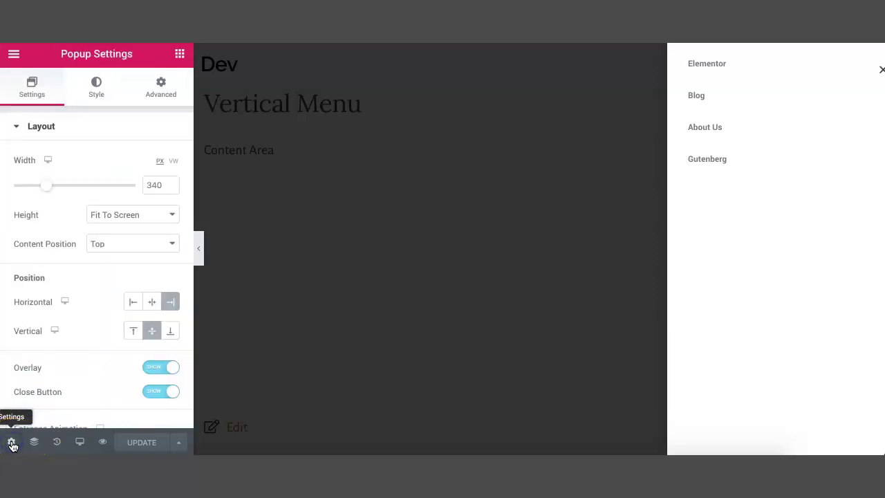
scroll(118, 367, "down", 5)
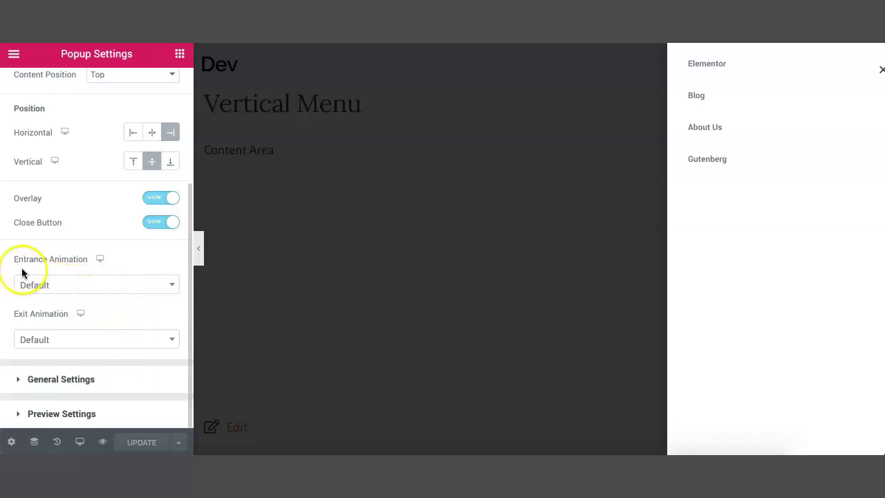
left_click(109, 284)
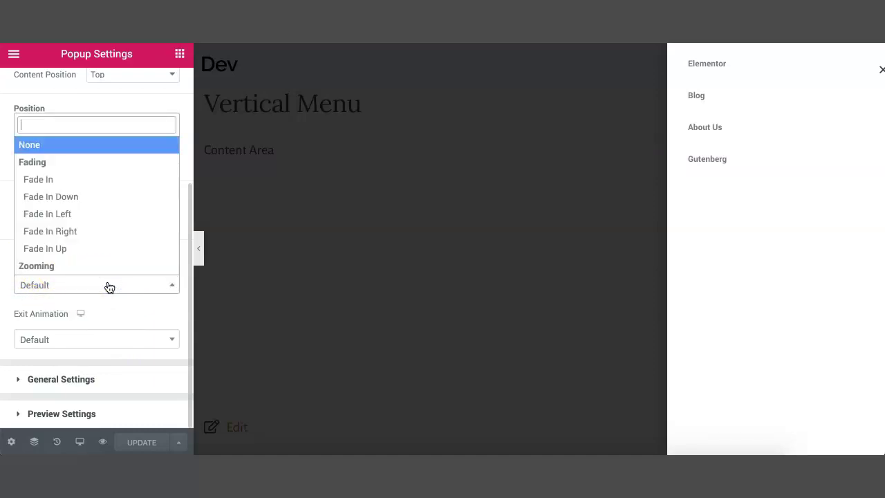
left_click(61, 235)
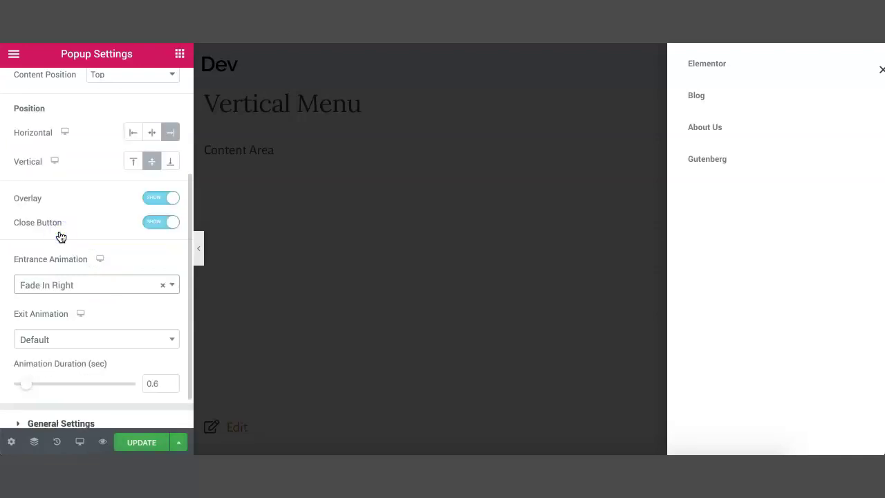
left_click(119, 342)
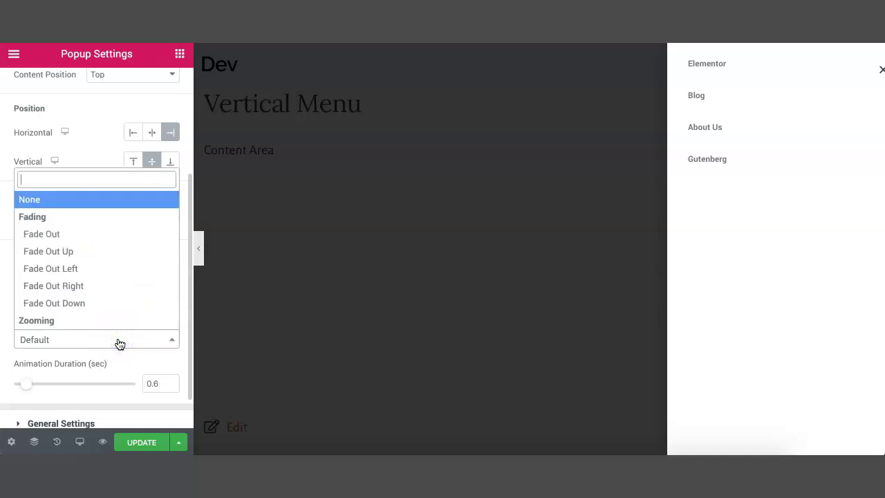
left_click(65, 286)
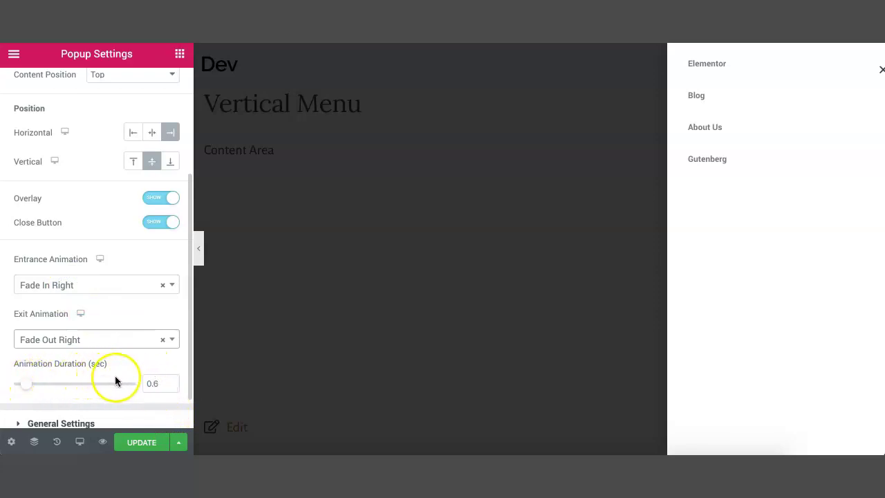
Step: Set the popup's animation duration to 0.5 seconds and save it without adding display conditions
left_click(160, 383)
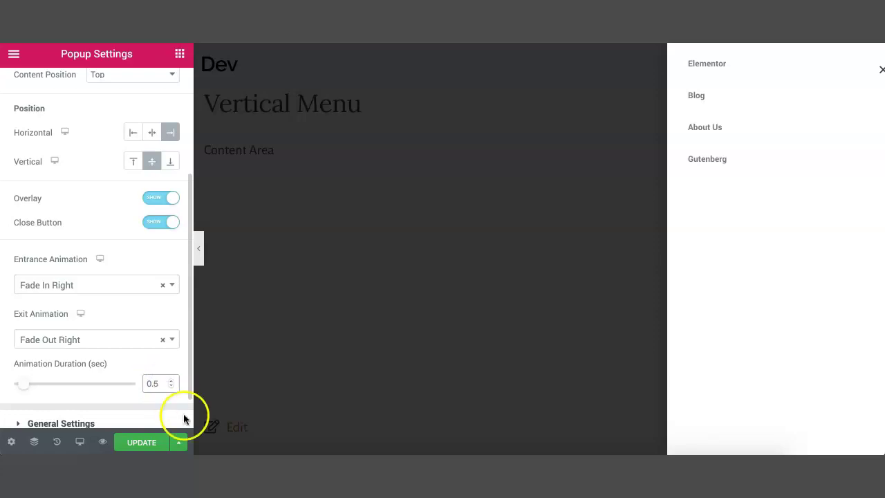
left_click(135, 444)
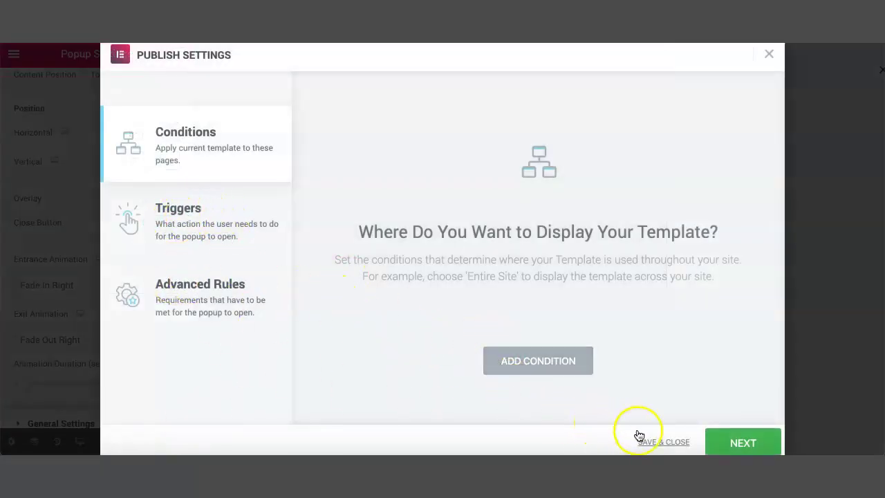
left_click(662, 444)
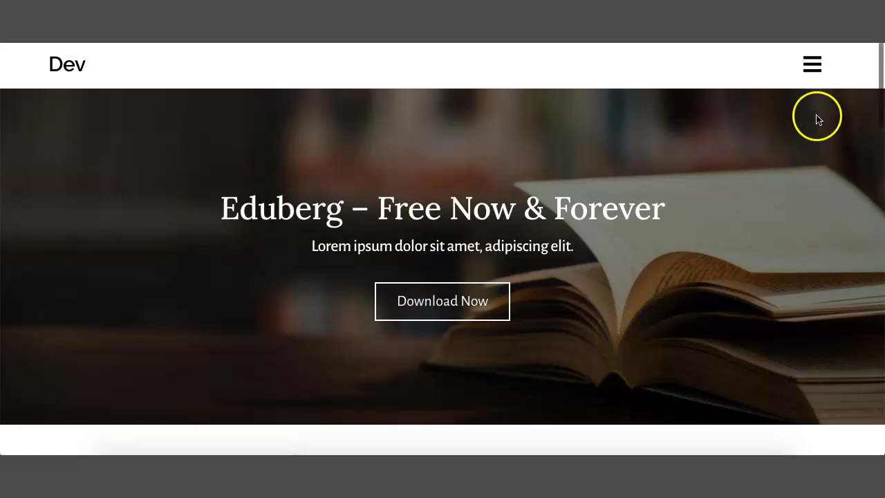
Step: Check the popup's entrance and exit animations on the live site by opening and closing the menu twice
left_click(812, 65)
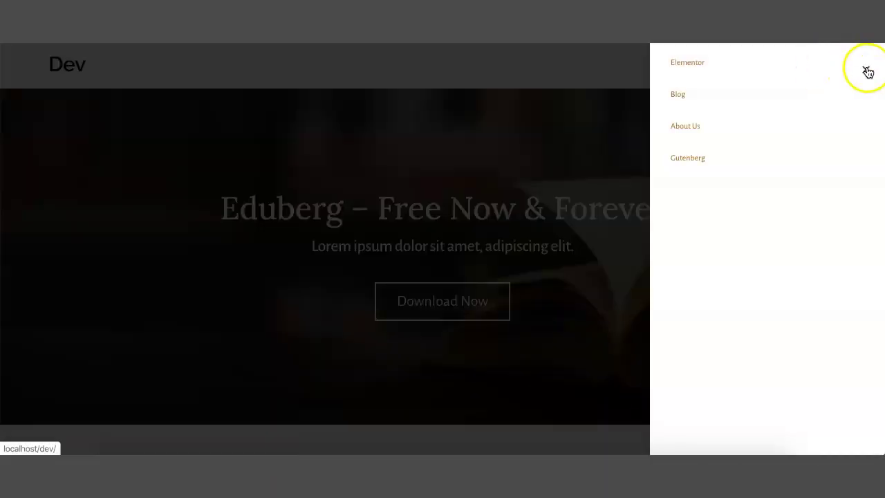
left_click(868, 71)
left_click(814, 65)
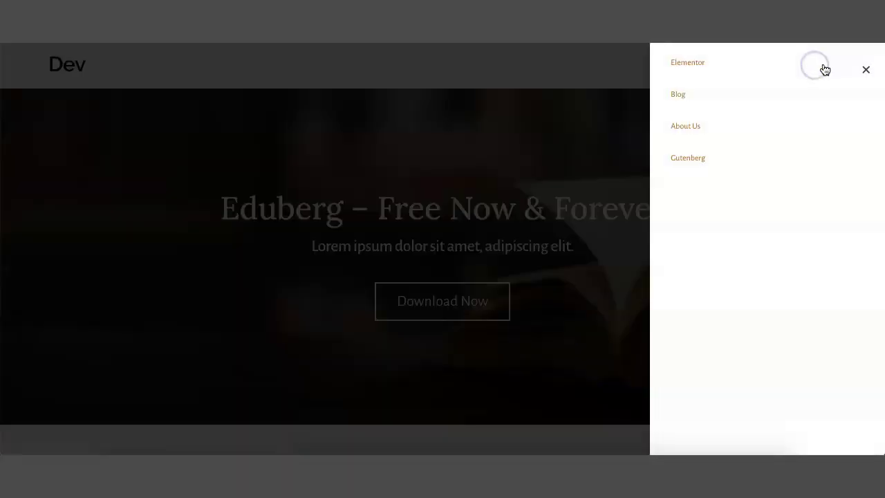
left_click(865, 69)
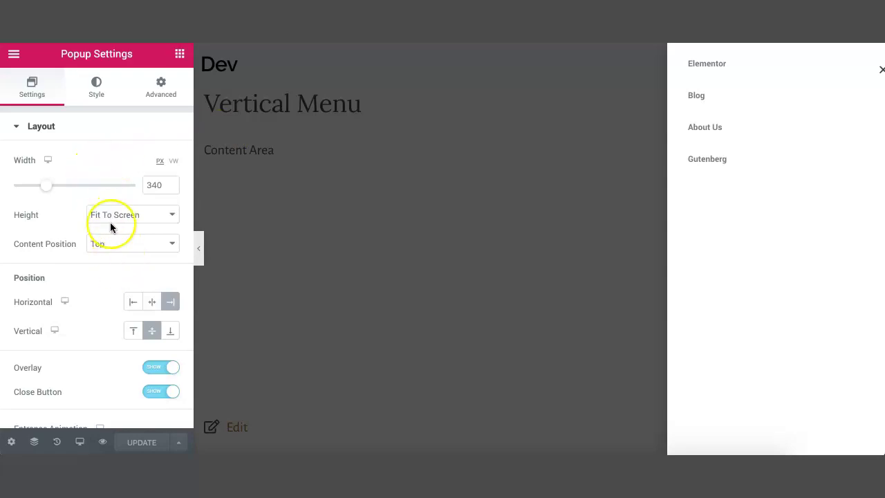
Step: Set the popup's overlay color to fully transparent black, rgba(0, 0, 0, 0)
left_click(96, 86)
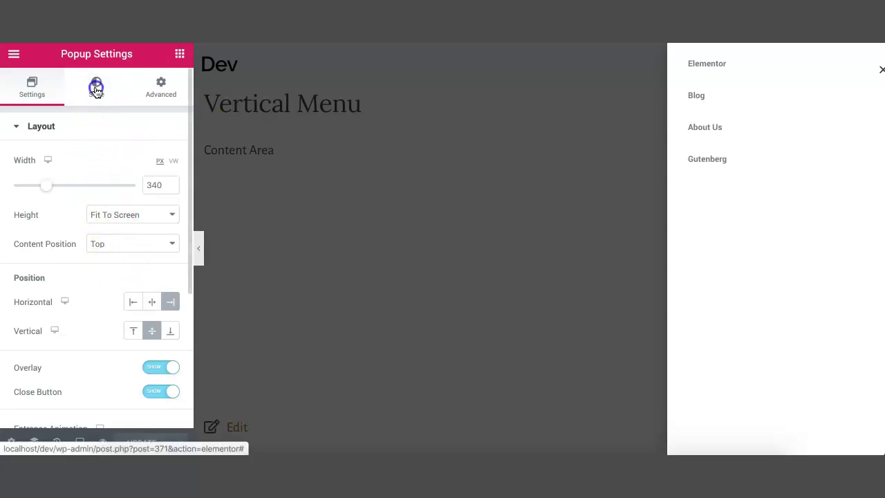
left_click(84, 133)
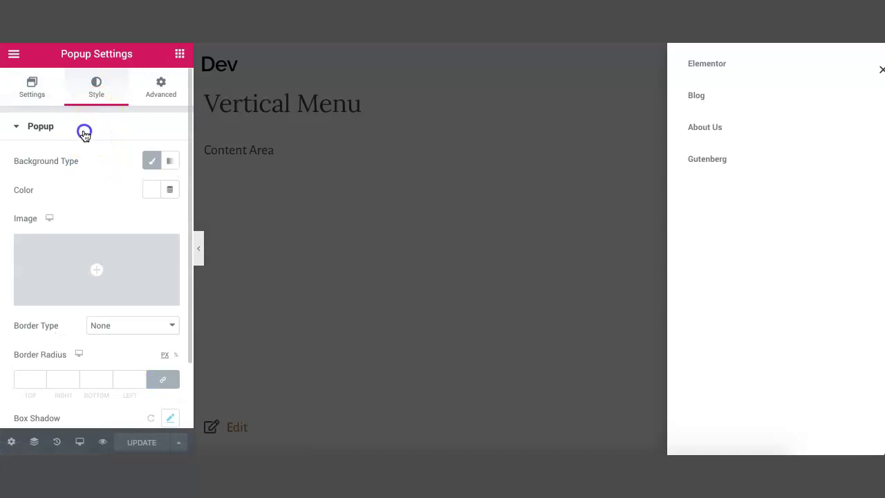
left_click(86, 166)
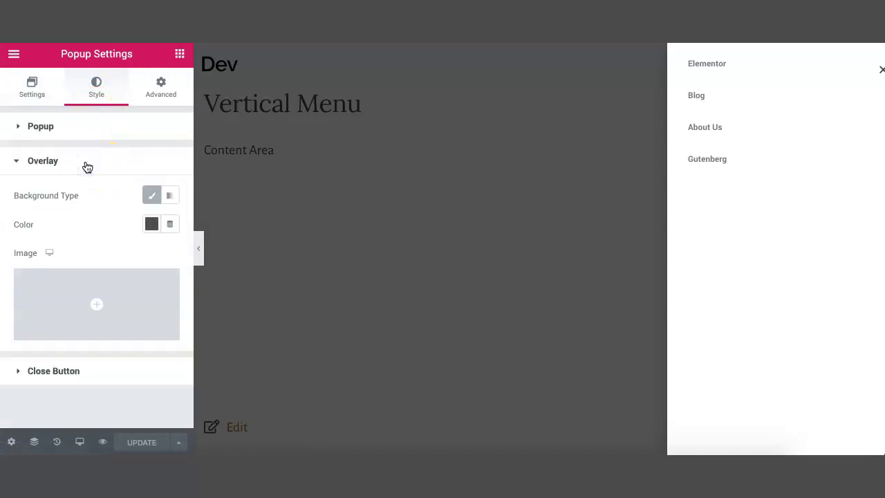
left_click(151, 223)
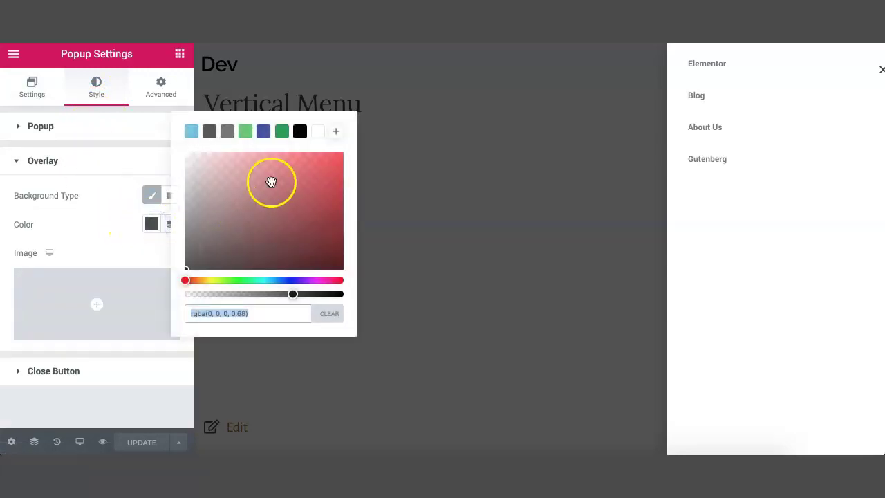
left_click(300, 132)
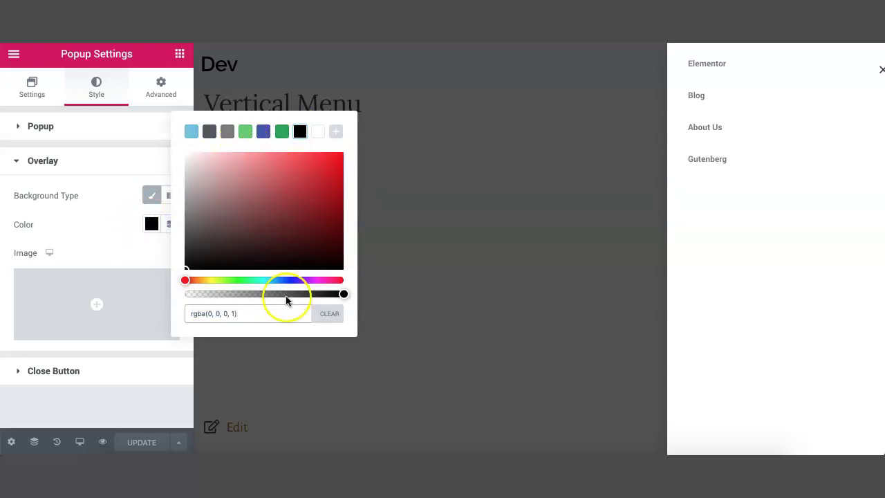
left_click_drag(343, 294, 178, 295)
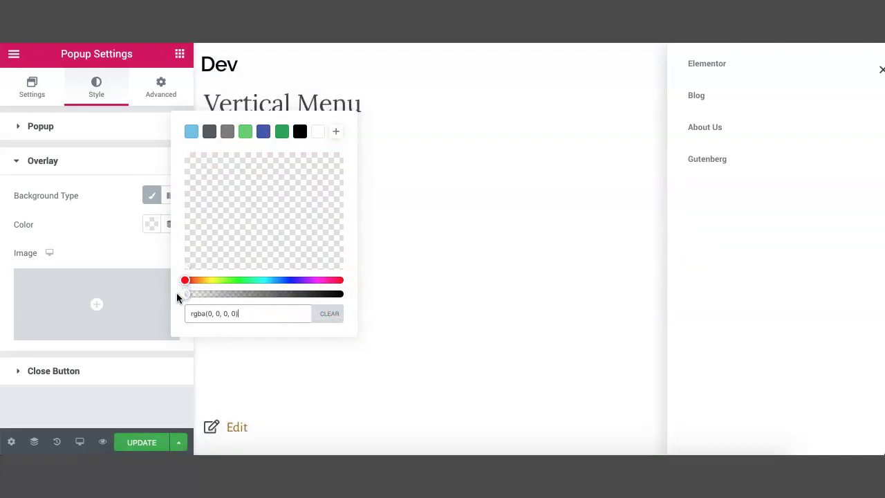
left_click(81, 238)
left_click(86, 222)
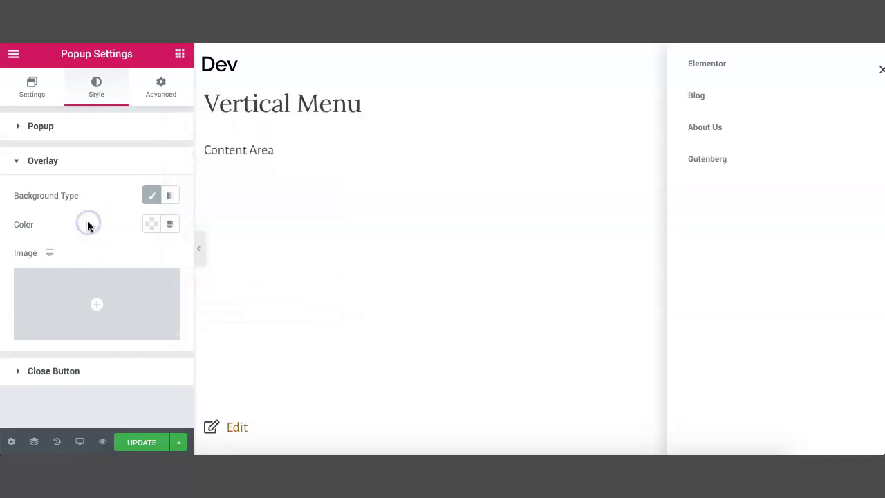
Step: Try the Outside position for the popup's close button, and return it to Inside
left_click(71, 373)
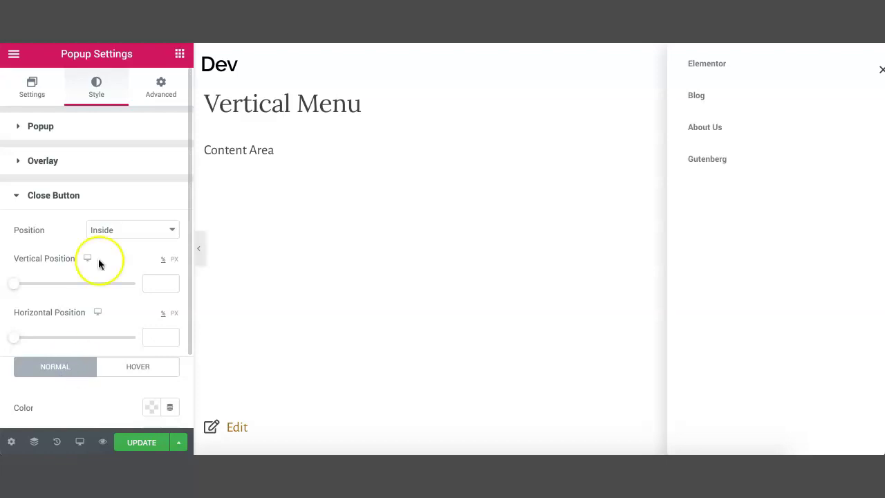
left_click(117, 232)
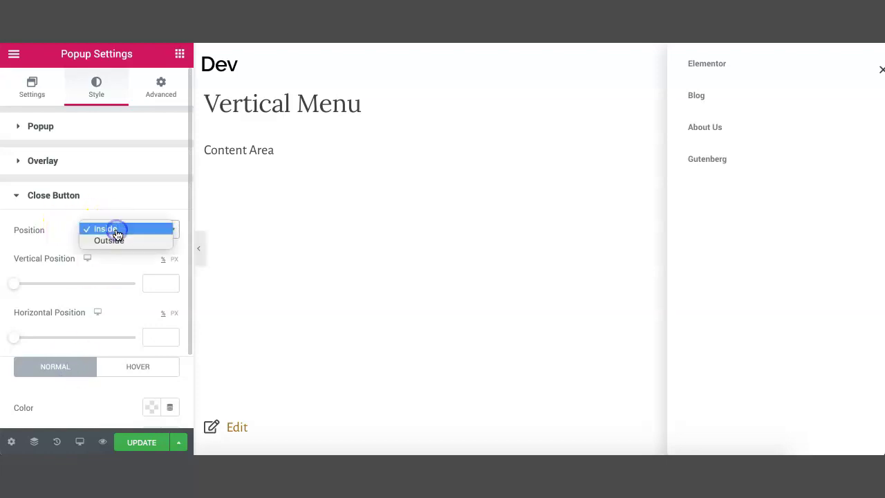
left_click(115, 241)
left_click(123, 229)
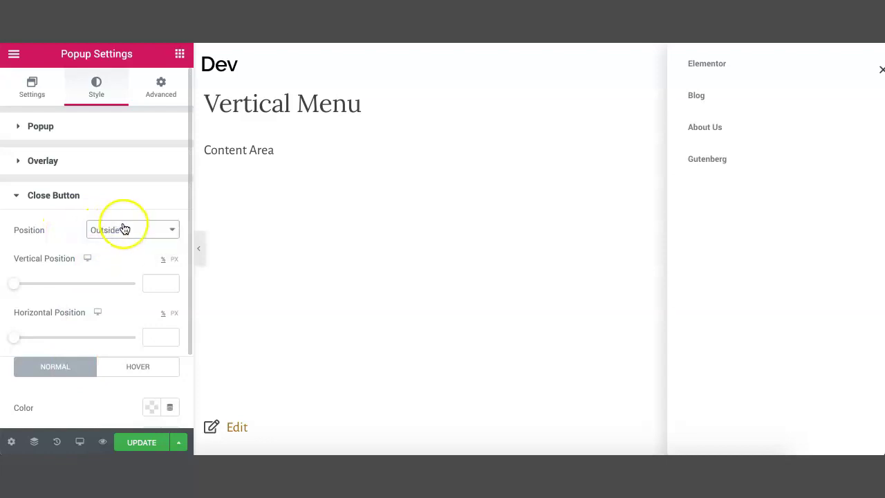
left_click(123, 219)
Step: Set the close button's vertical position to 2% and its horizontal position to 4%
left_click(145, 280)
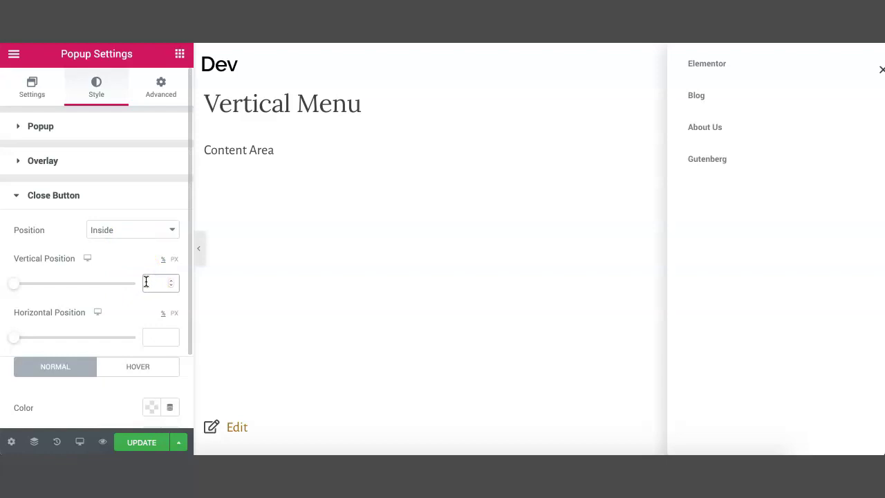
left_click(148, 334)
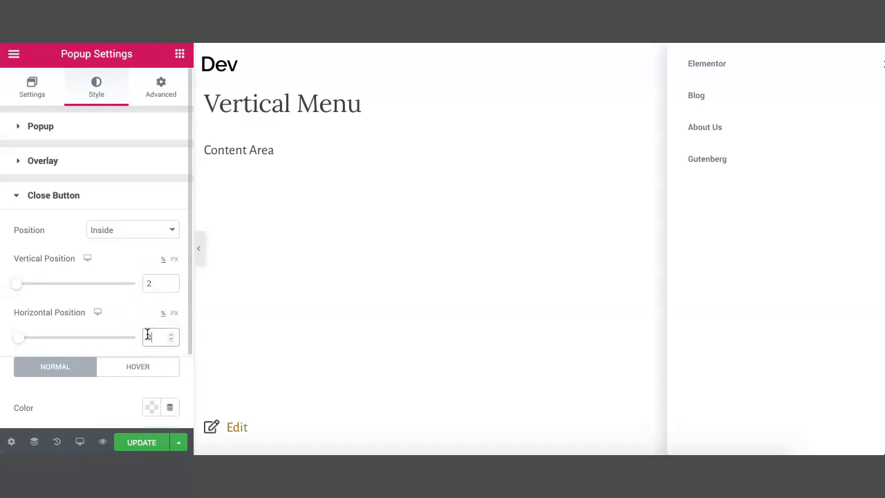
type("4")
Step: Set the close button's normal color to white (#FFFFFF) and its size to 20
scroll(111, 378, "down", 1)
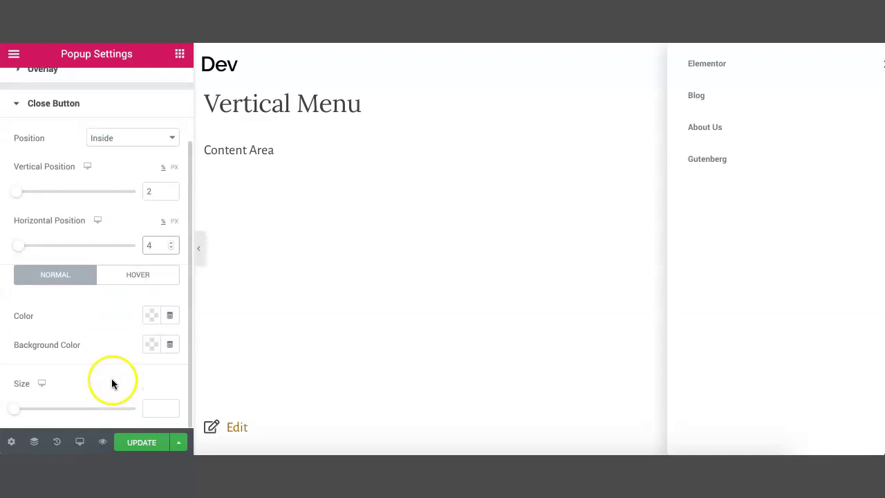
left_click(152, 318)
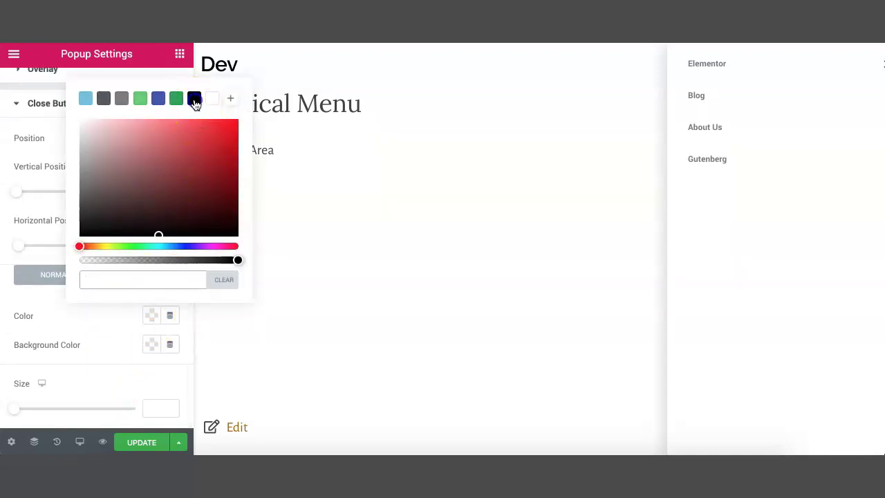
left_click(194, 100)
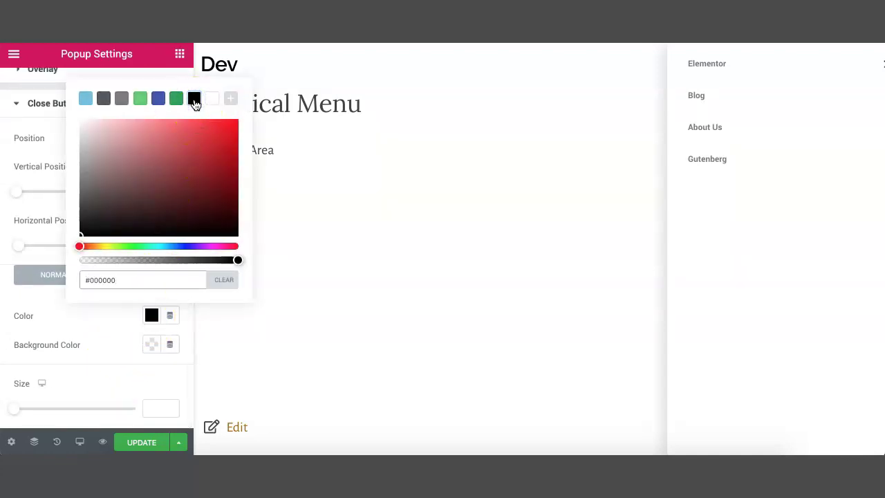
left_click(209, 99)
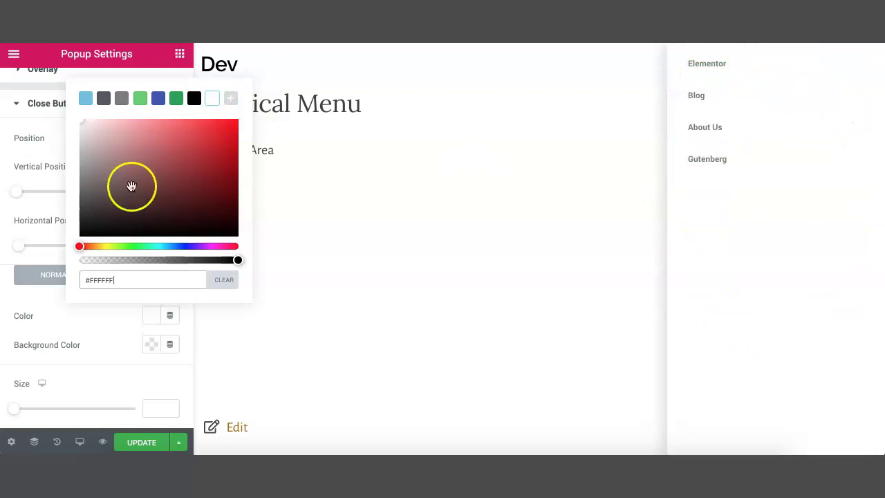
left_click(81, 322)
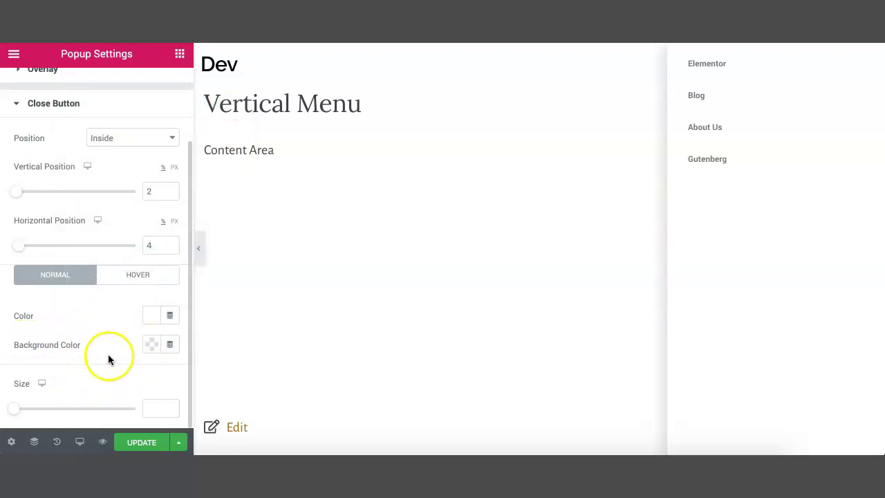
left_click(158, 408)
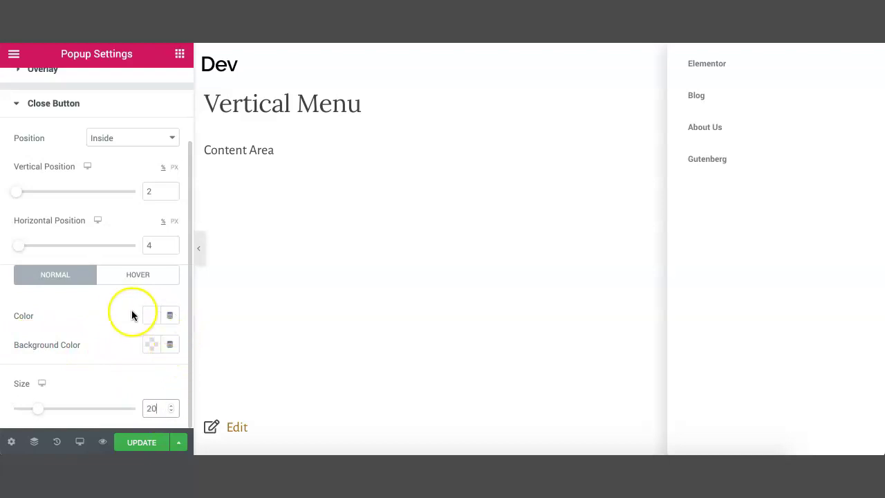
left_click(48, 105)
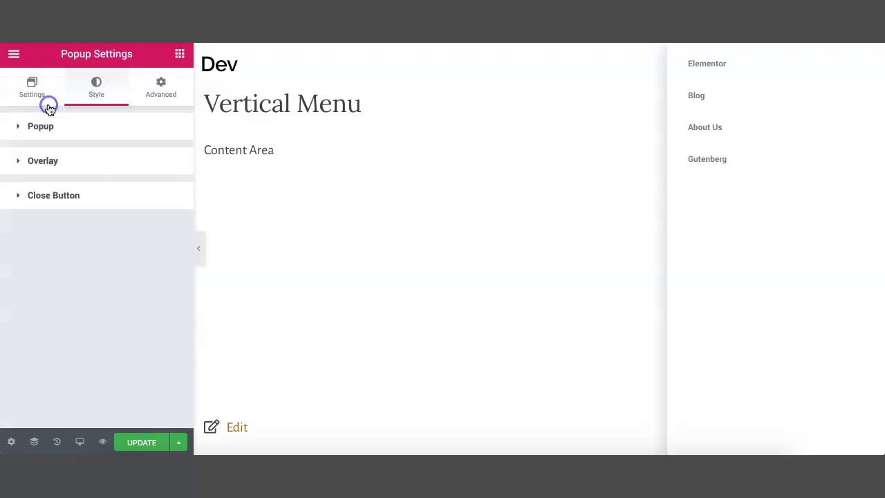
Step: Change the popup's background color to black (#000000), trying green (#61CE70) along the way
left_click(49, 135)
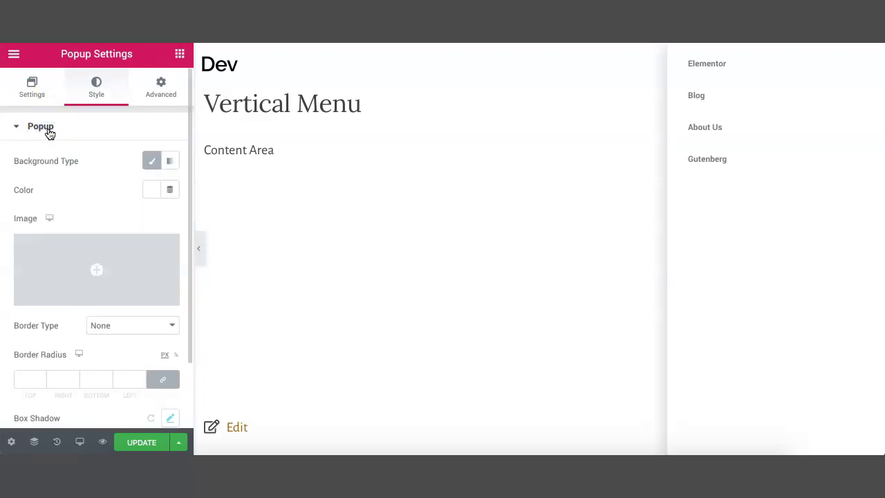
left_click(150, 189)
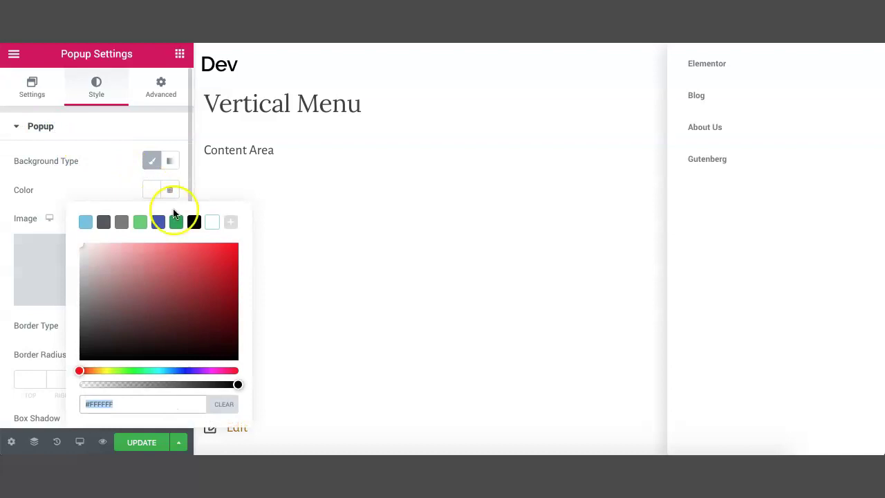
left_click(194, 222)
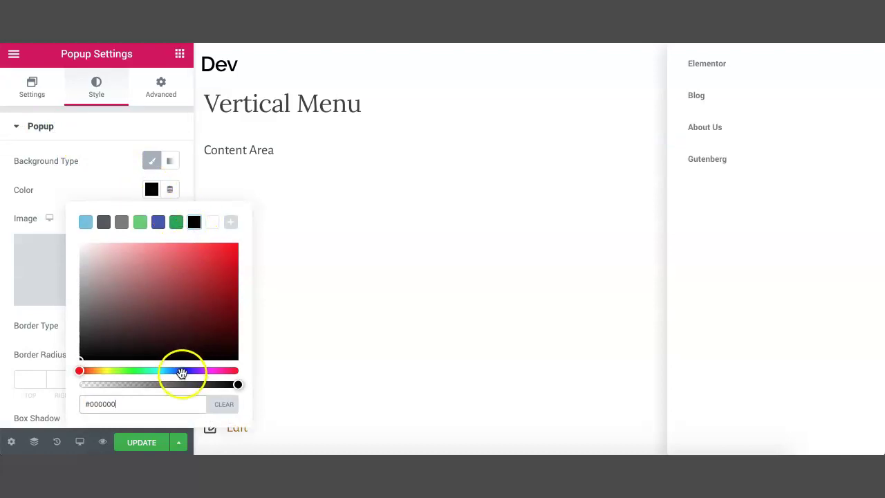
left_click(194, 221)
left_click(115, 186)
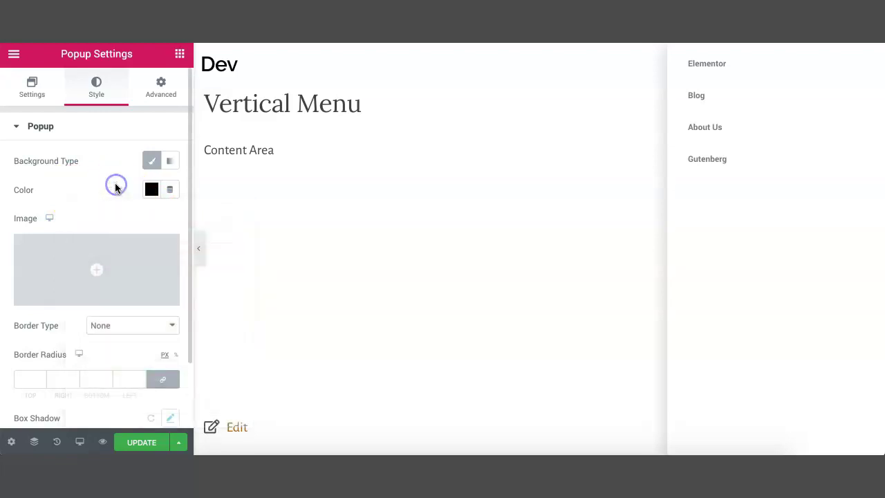
left_click(152, 190)
left_click(141, 221)
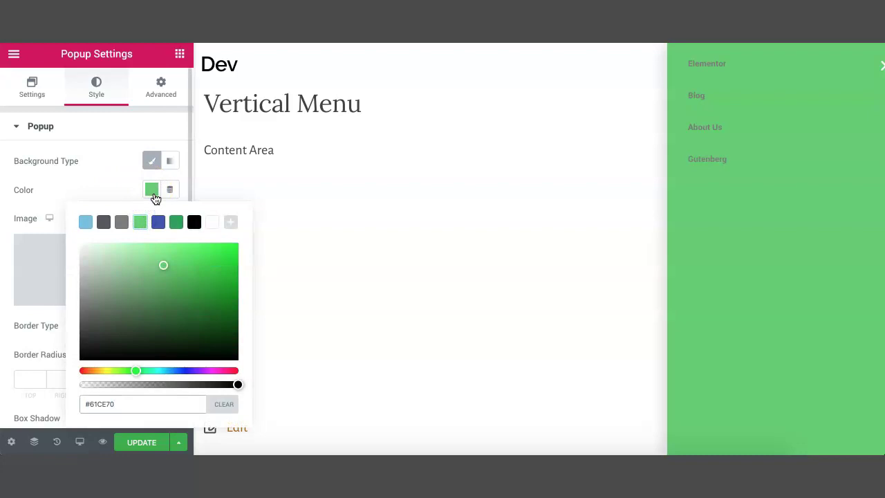
left_click(195, 222)
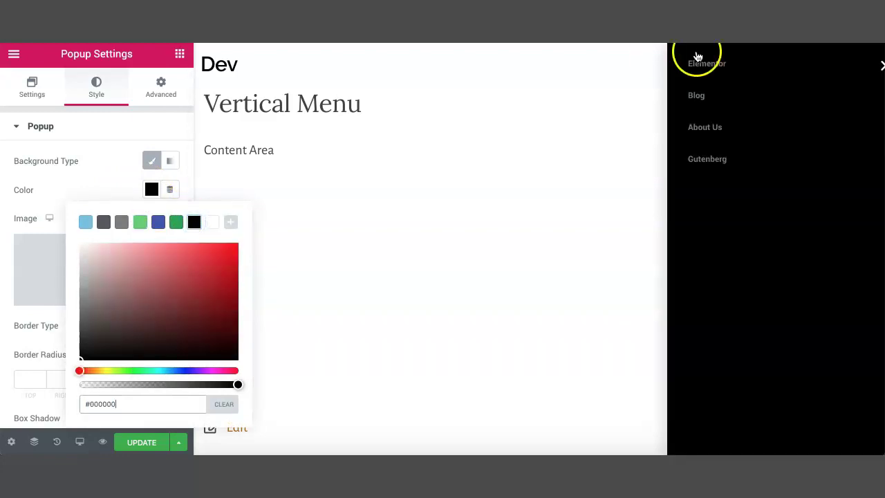
left_click(74, 180)
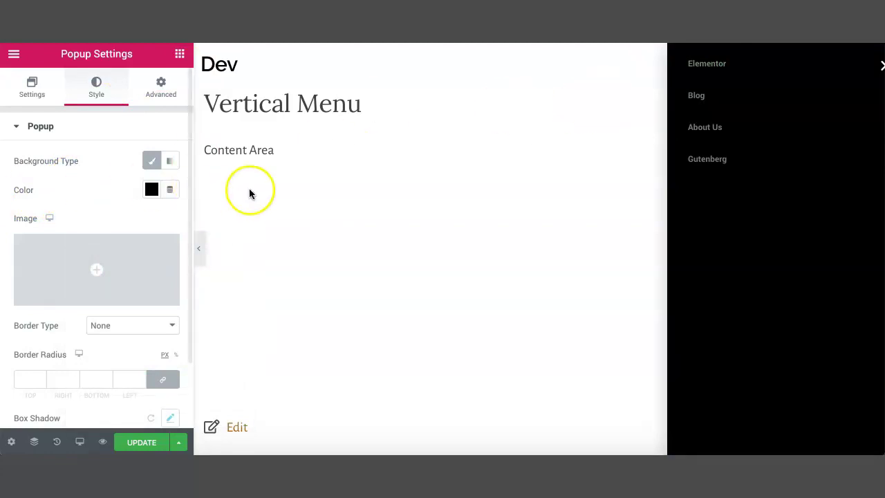
Step: Set the nav menu's normal text color to white (#FFFFFF) and save the popup without adding display conditions
left_click(708, 69)
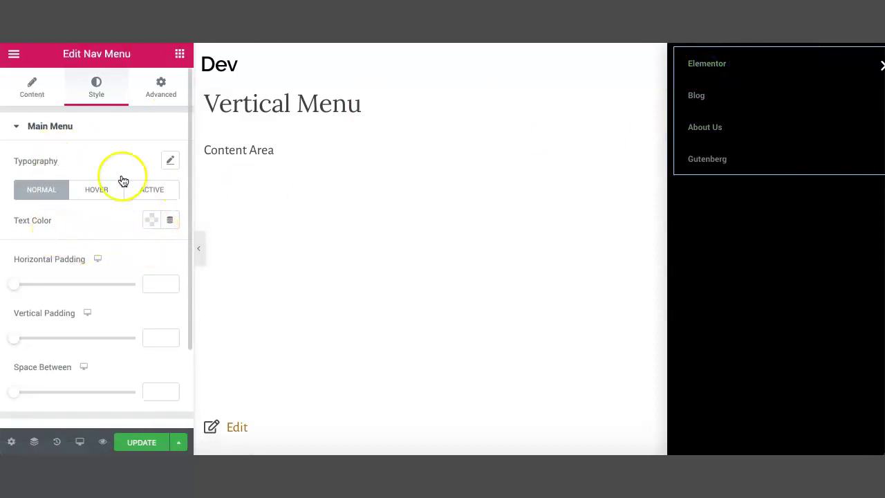
left_click(151, 219)
left_click(318, 129)
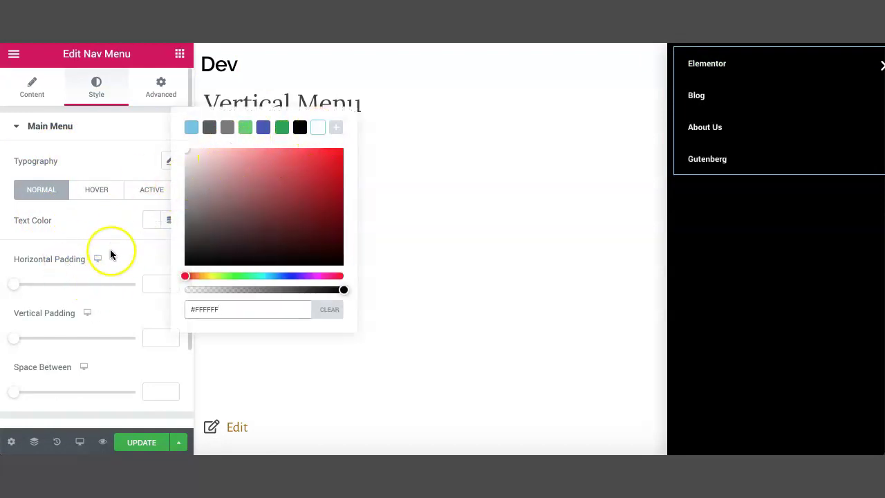
left_click(107, 224)
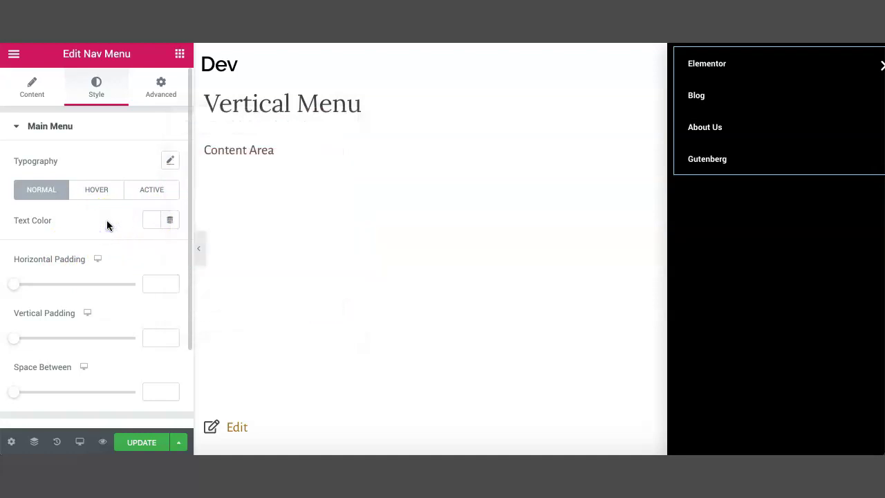
left_click(147, 446)
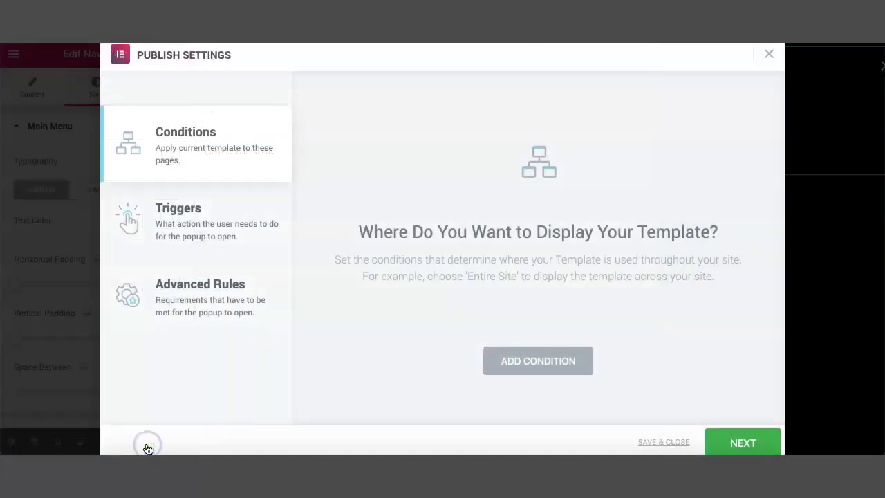
left_click(657, 443)
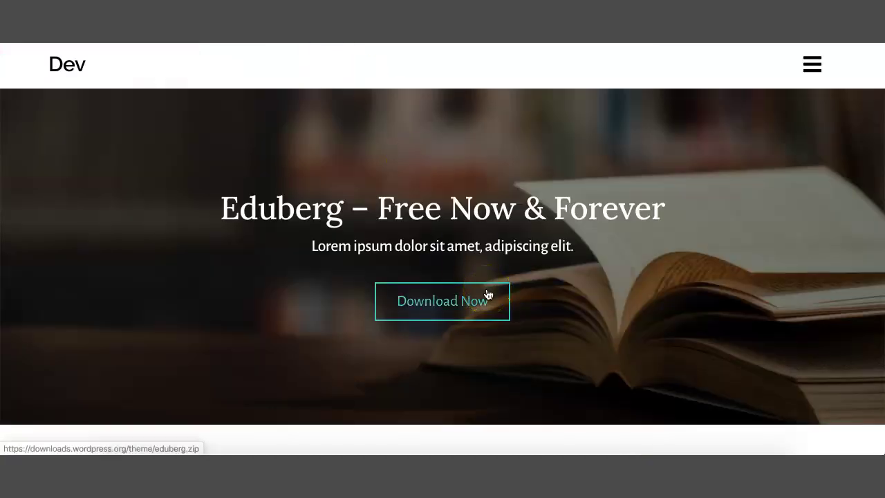
Step: Check the restyled popup menu on the live site by opening it from the header icon and closing it
left_click_drag(664, 273, 684, 259)
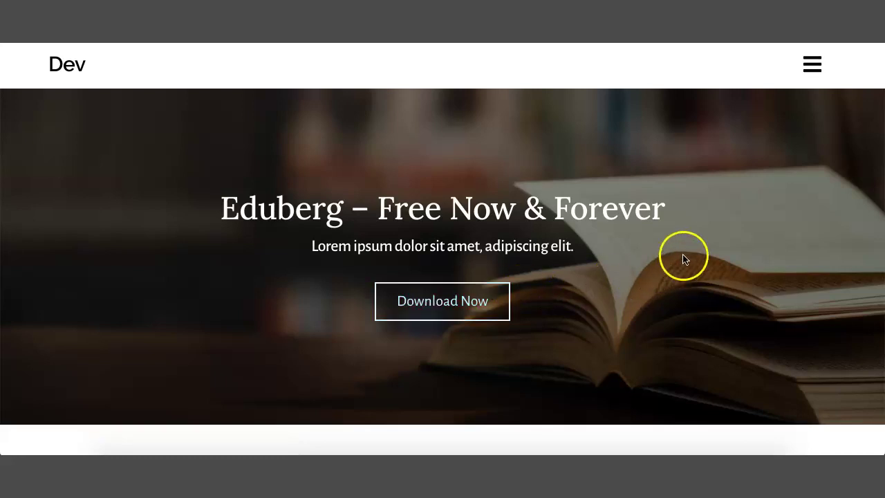
left_click(811, 64)
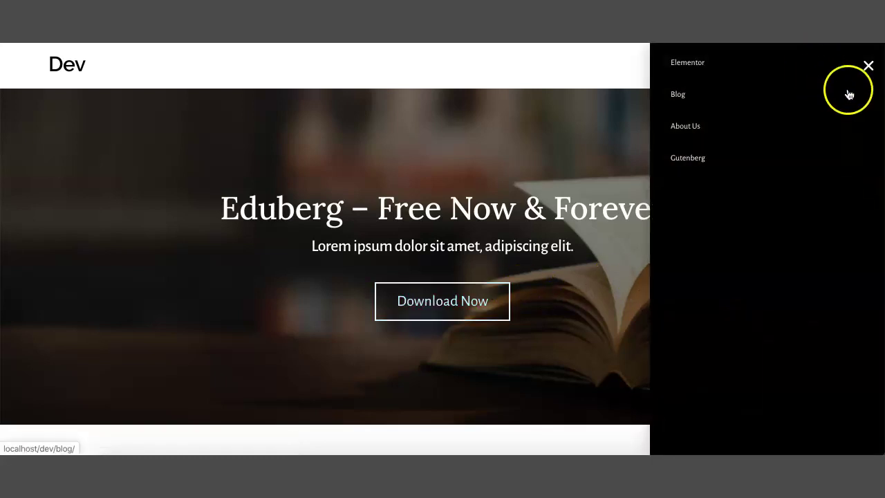
left_click(867, 66)
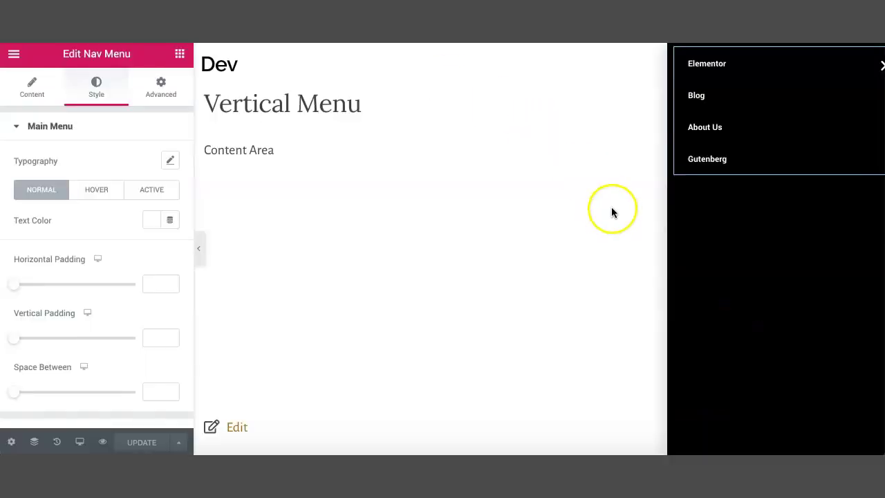
Step: Set the font family of the nav menu's main menu typography to Raleway
left_click(170, 160)
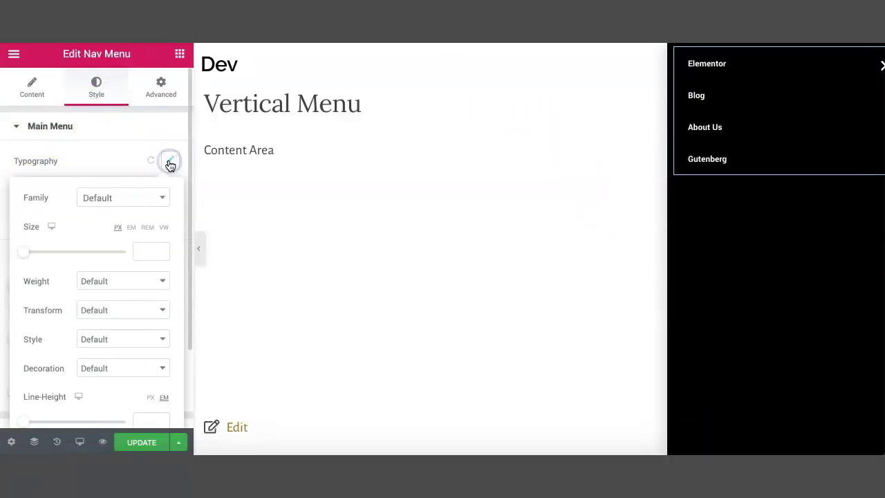
left_click(124, 199)
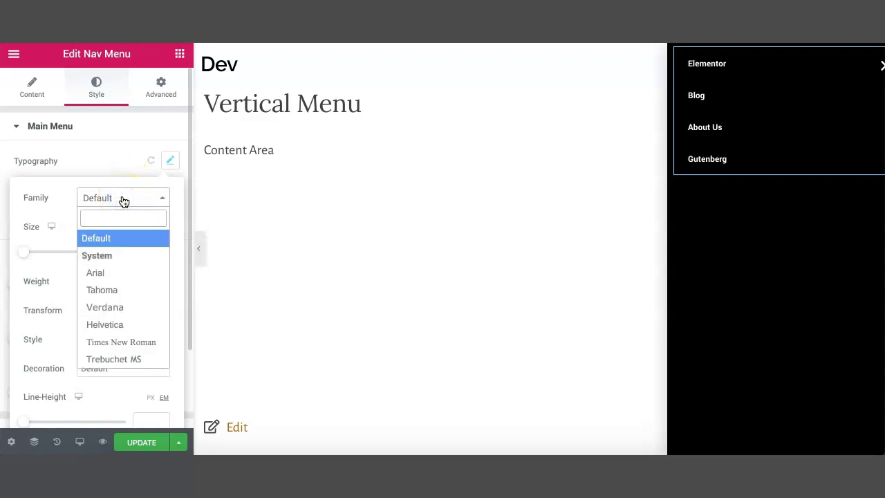
type("Ral")
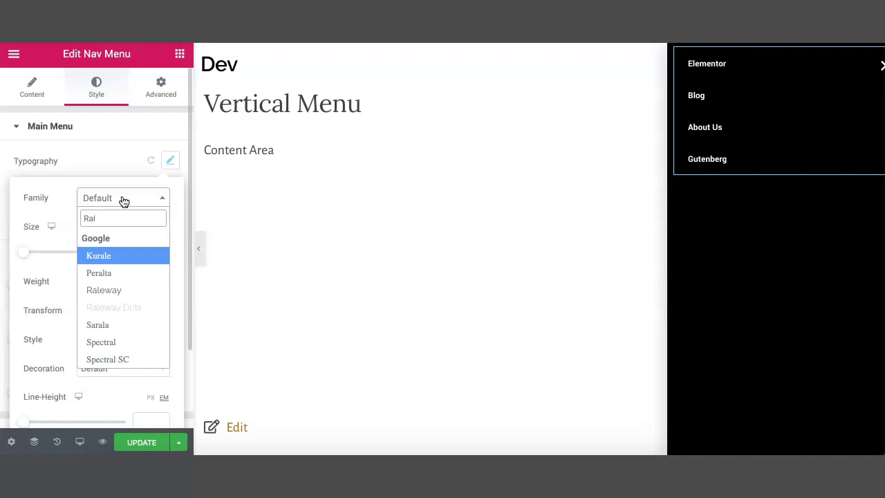
type("eway")
left_click(132, 256)
Step: Try a 20 px font size for the menu text, set its weight to 400, and reduce the size to 16 px
left_click(146, 252)
type("20")
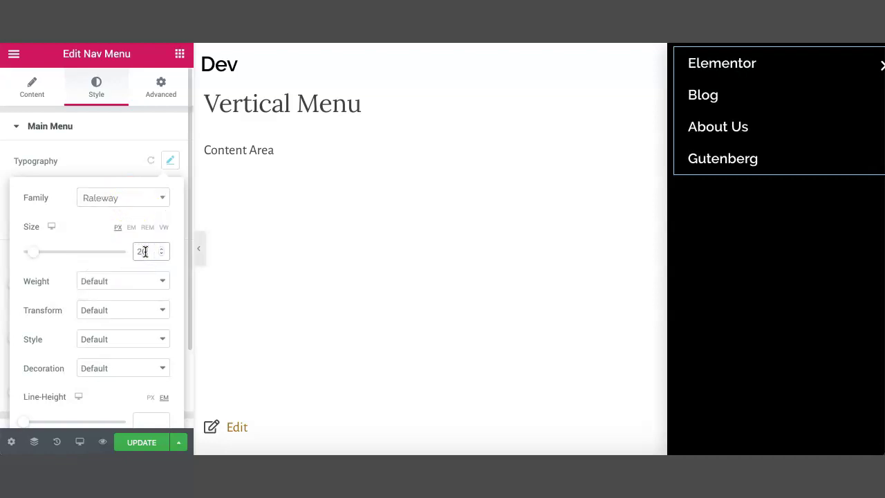
left_click(144, 279)
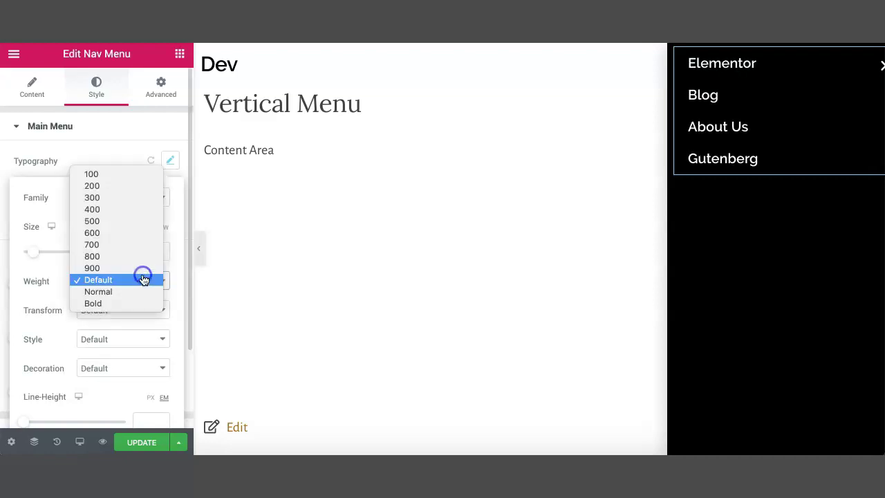
left_click(105, 208)
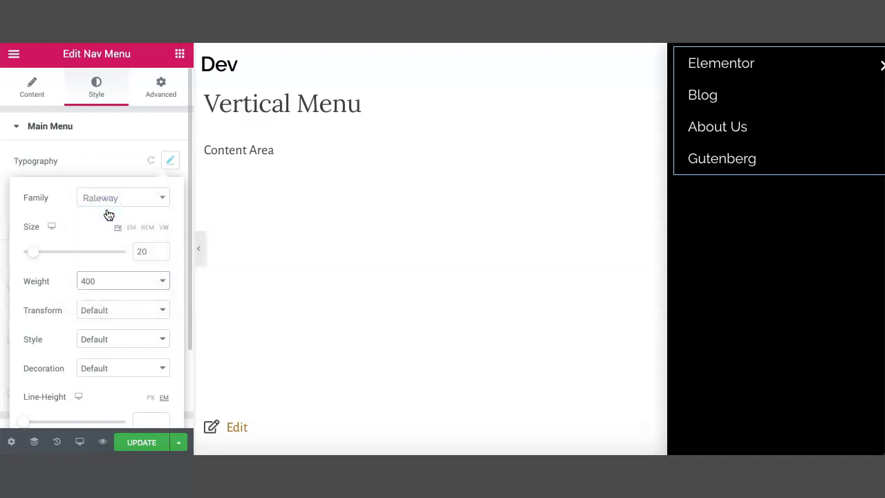
double_click(141, 250)
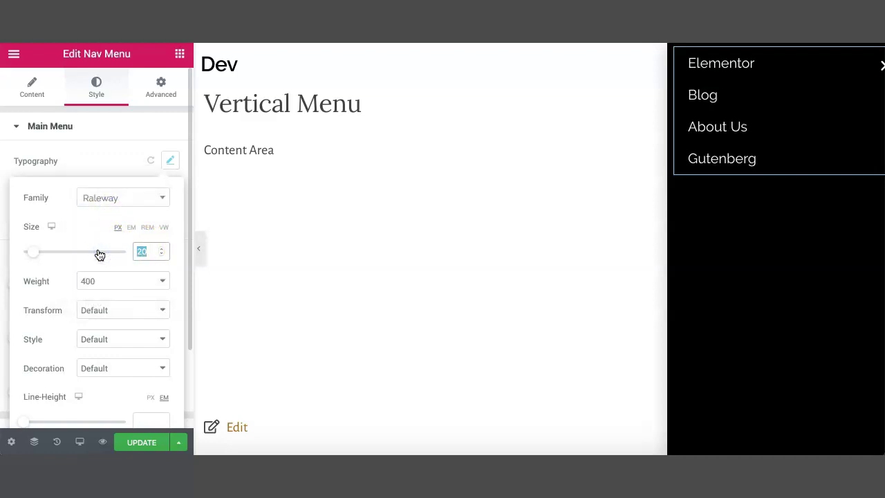
type("16")
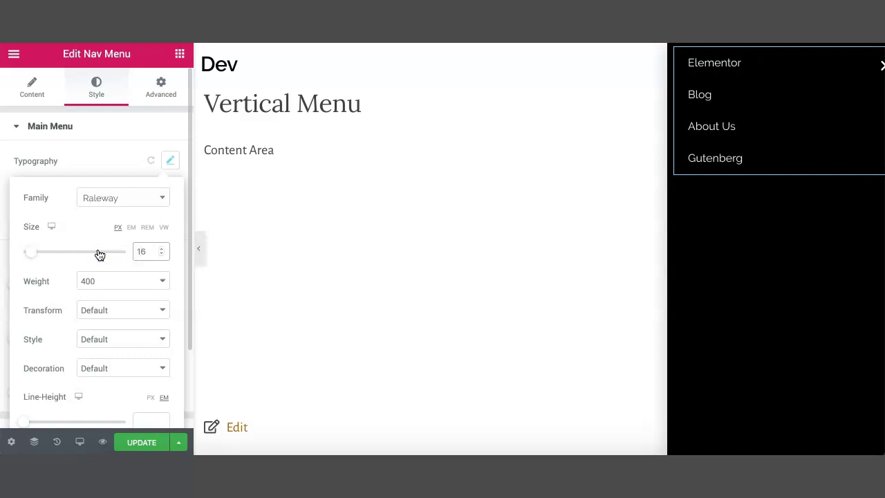
Step: Save the popup with the new menu typography
left_click(143, 441)
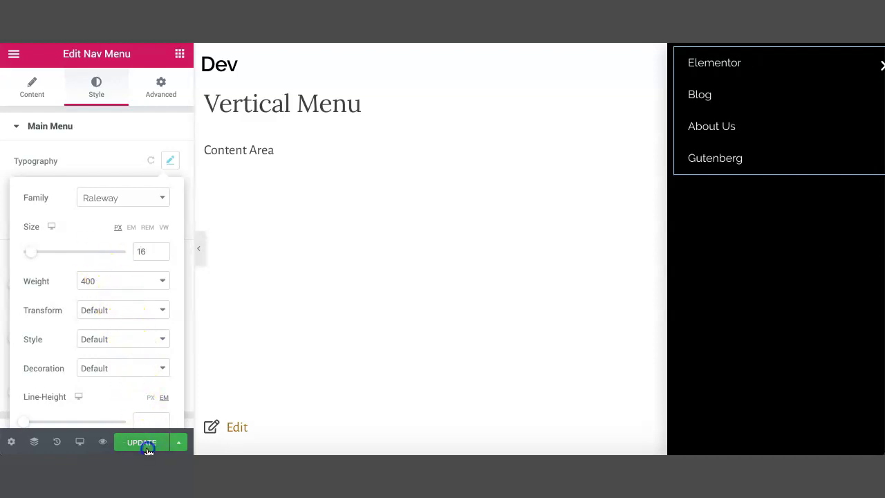
left_click(653, 439)
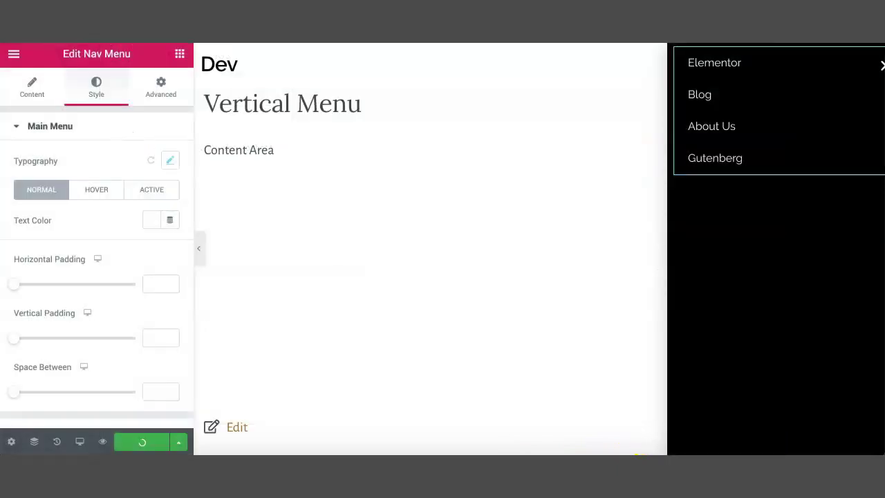
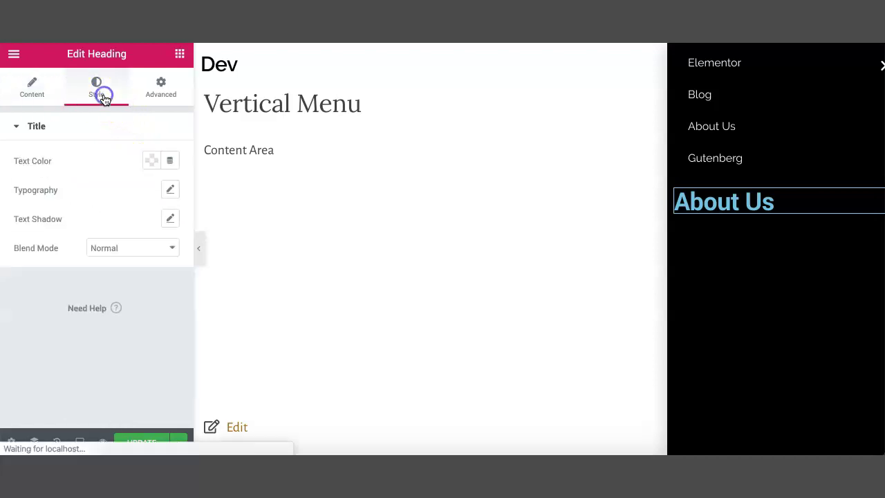
Step: Set the text color of the About Us heading below the menu to white (#FFFFFF)
left_click(146, 159)
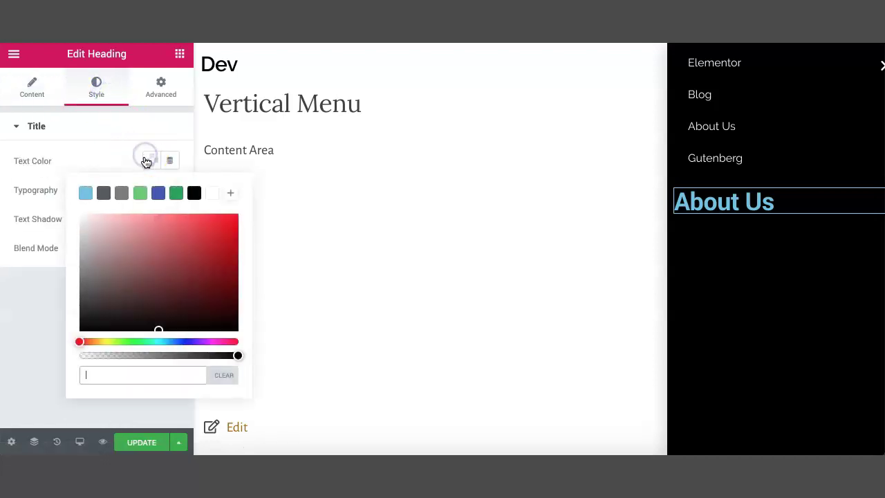
left_click(212, 193)
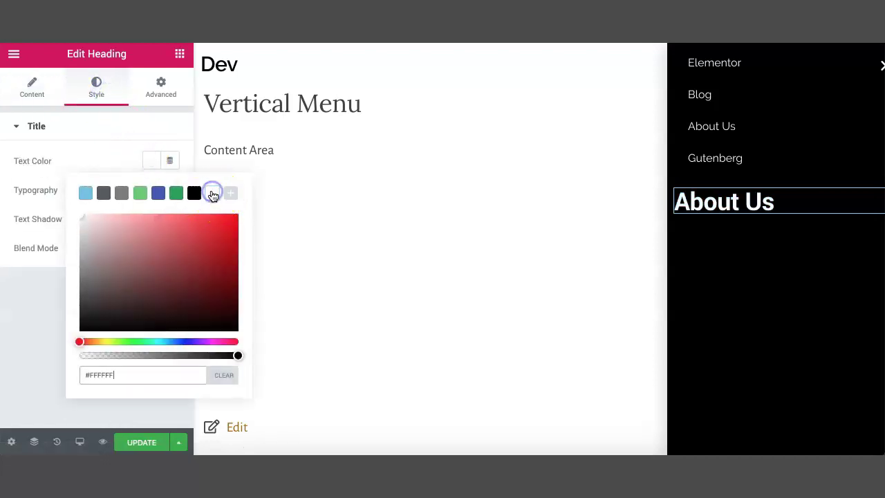
left_click(105, 150)
left_click(76, 126)
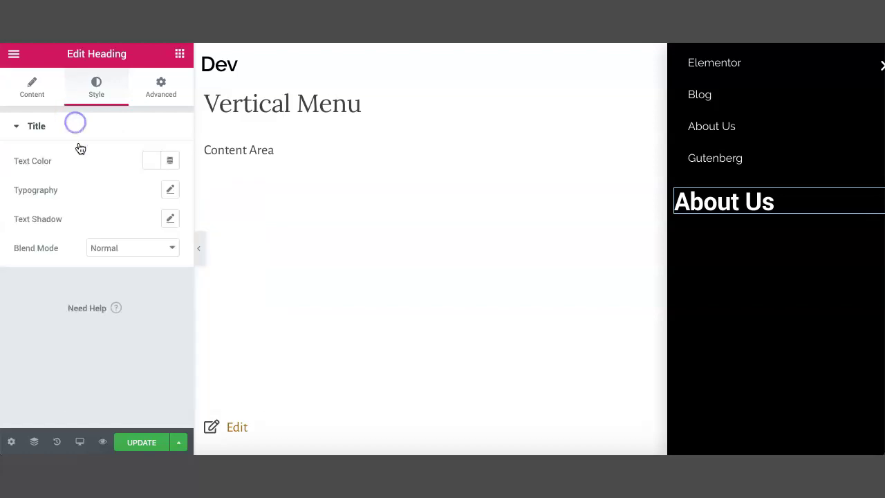
Step: Set the About Us heading's typography to Raleway with a 22 px size and a weight of 500
left_click(166, 188)
left_click(123, 224)
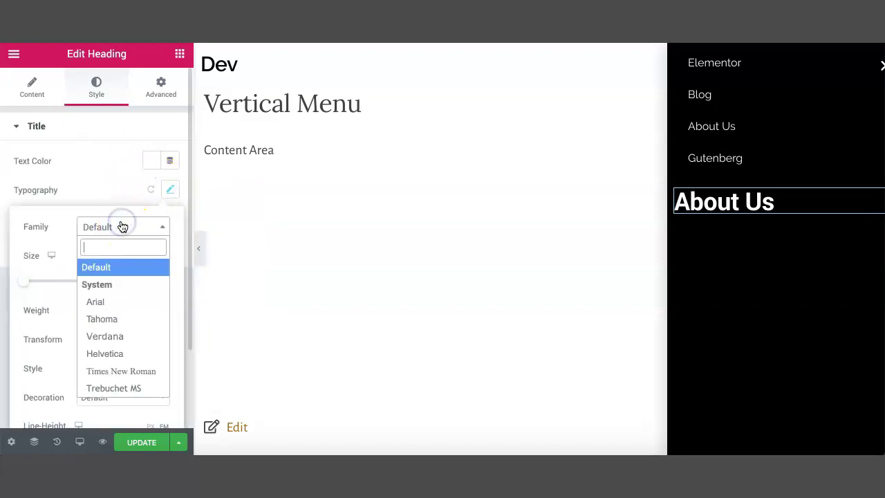
type("R")
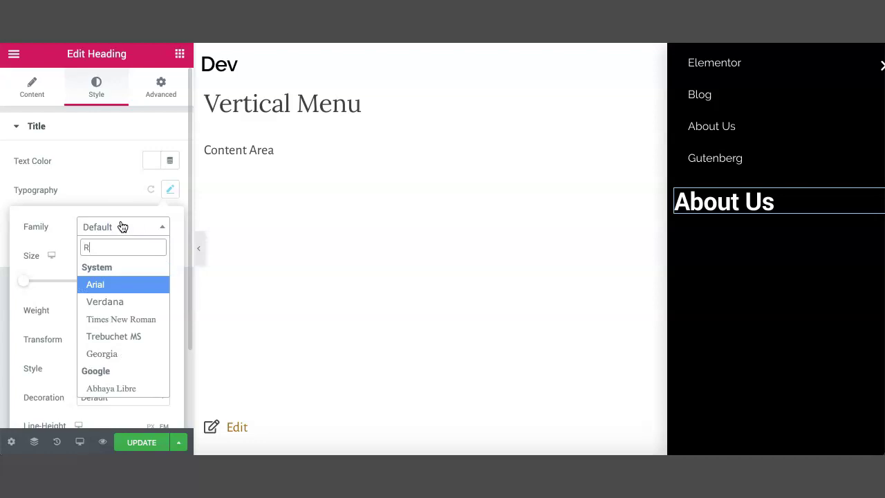
type("ale")
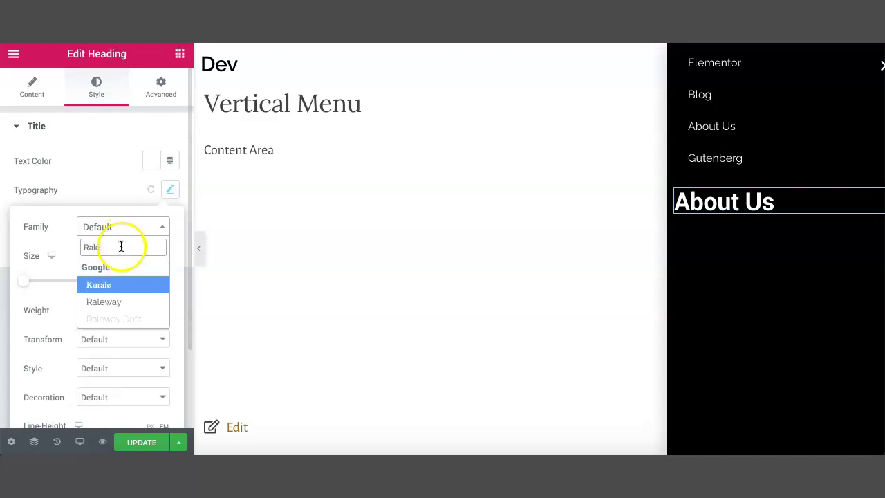
left_click(118, 302)
left_click(140, 279)
type("22")
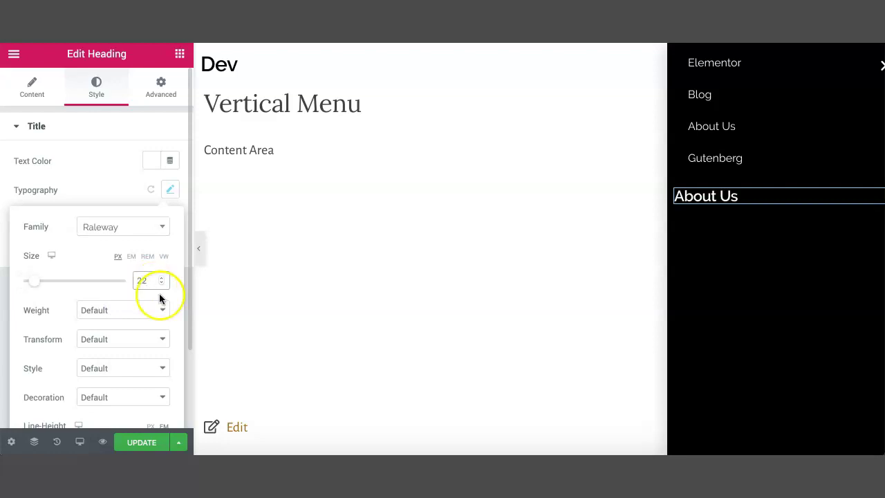
left_click(126, 312)
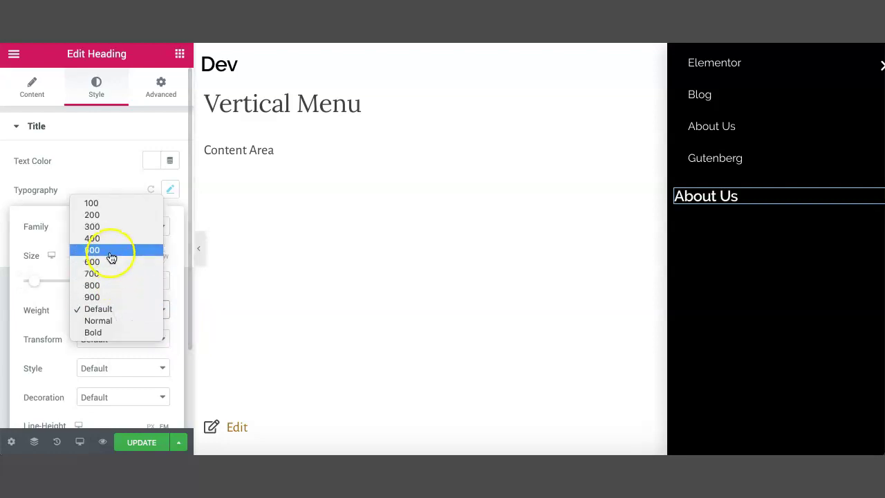
left_click(112, 250)
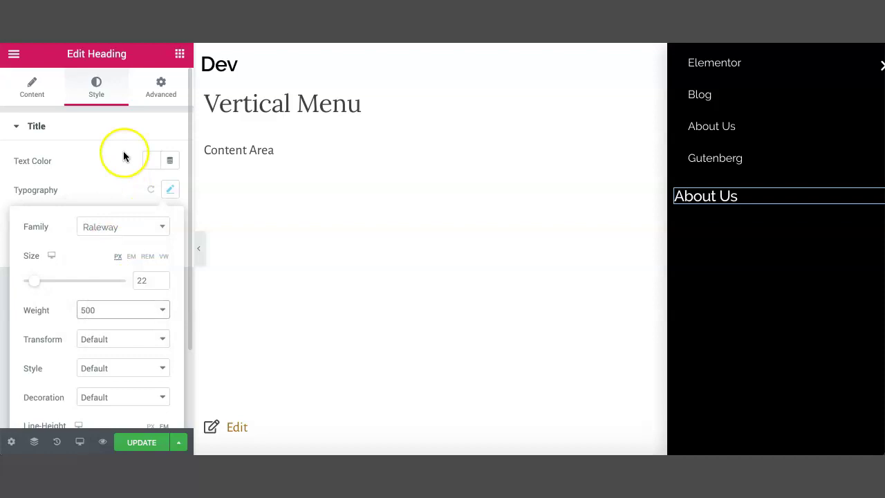
Step: Unlink the About Us heading's padding values and give it a left padding of 20 px
left_click(159, 89)
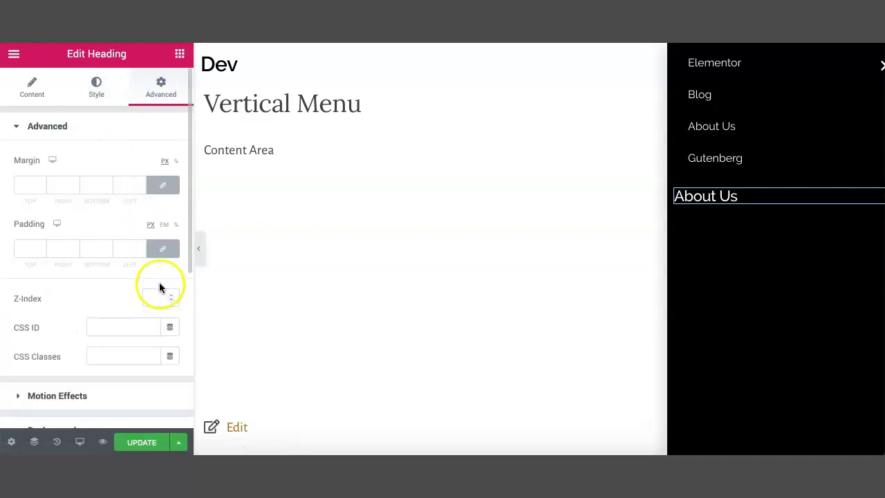
left_click(161, 251)
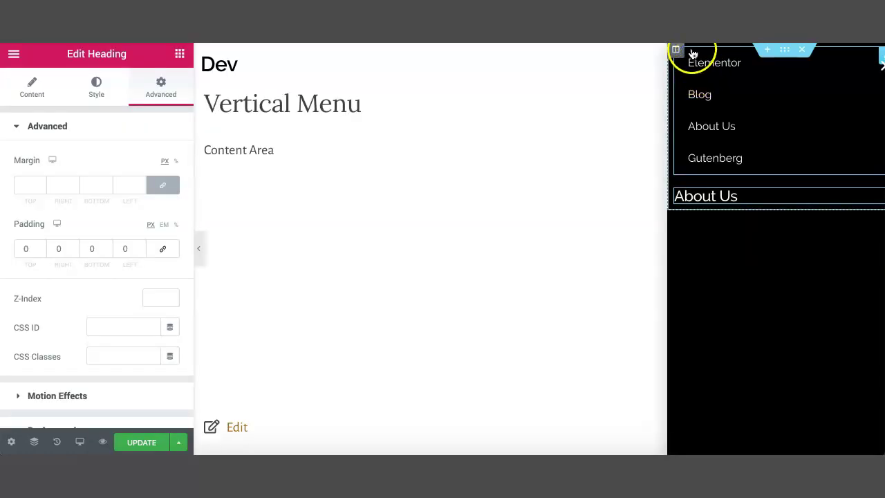
left_click(119, 248)
type("2")
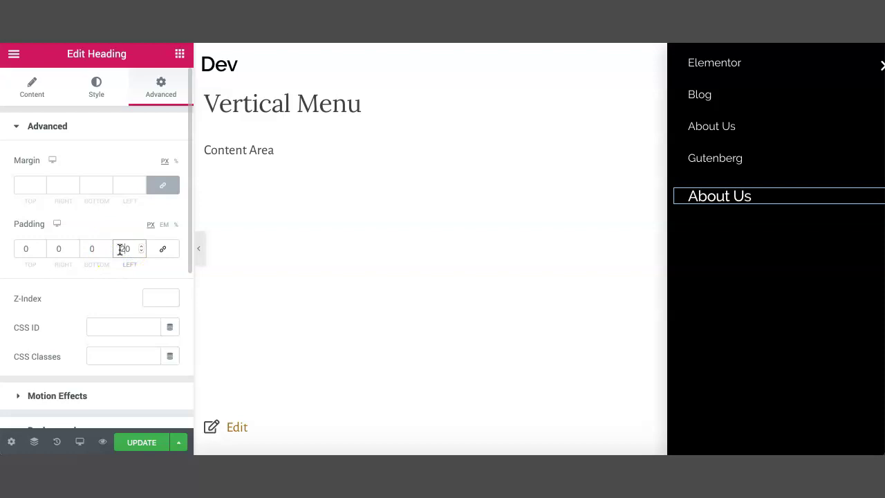
Step: Add a Text Editor widget below the About Us heading and set its text color to white (#FFFFFF)
left_click(180, 54)
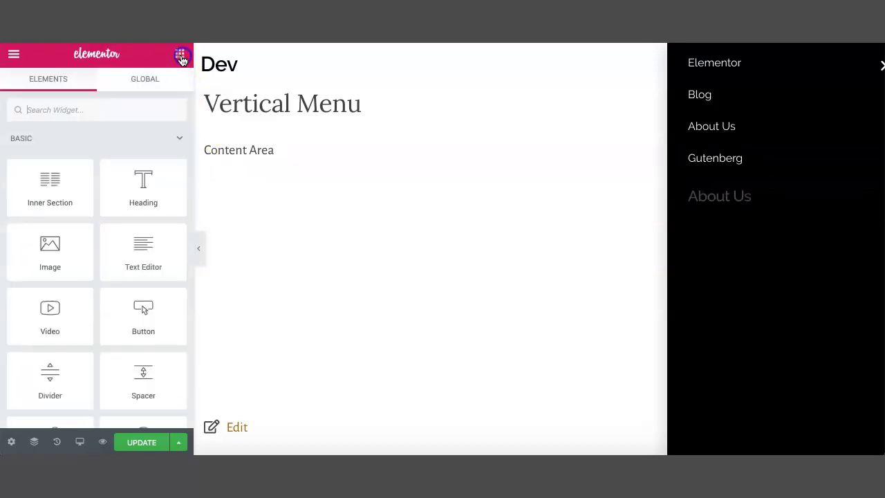
left_click_drag(138, 246, 721, 205)
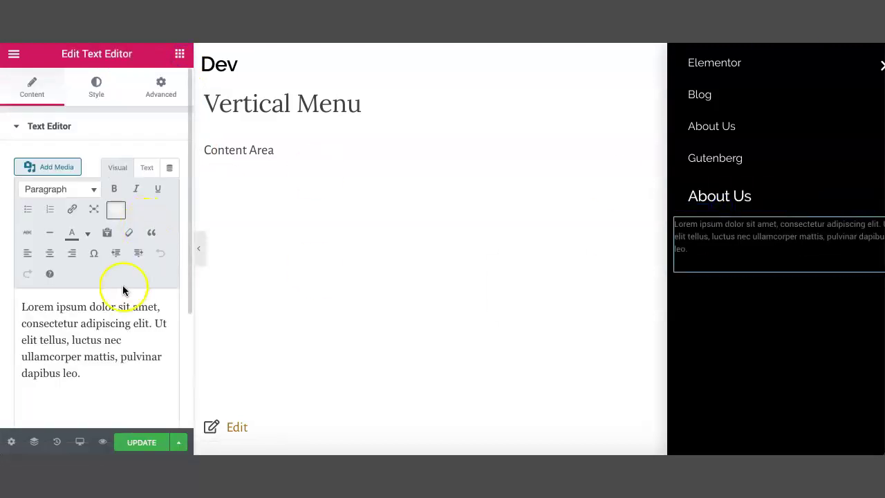
left_click(99, 93)
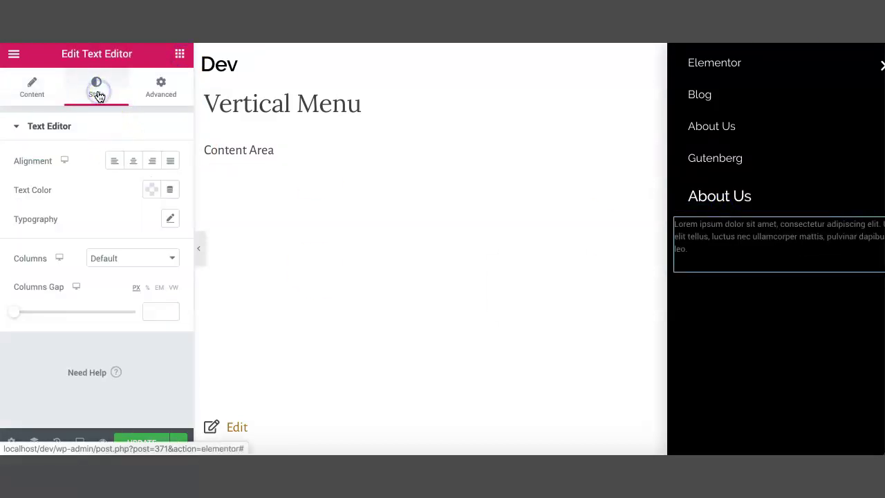
left_click(153, 191)
left_click(212, 221)
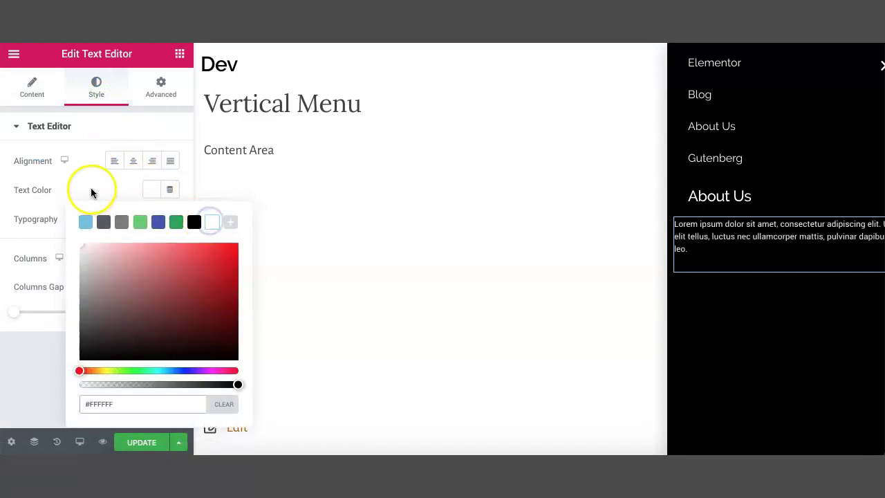
left_click(91, 194)
Step: Set the text paragraph's typography to Raleway with a 15 px size and a weight of 400
left_click(170, 218)
left_click(130, 256)
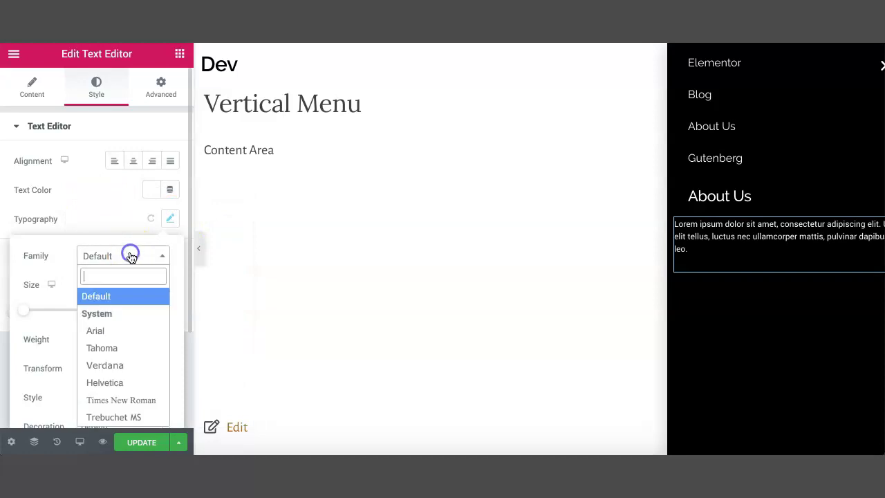
type("rale")
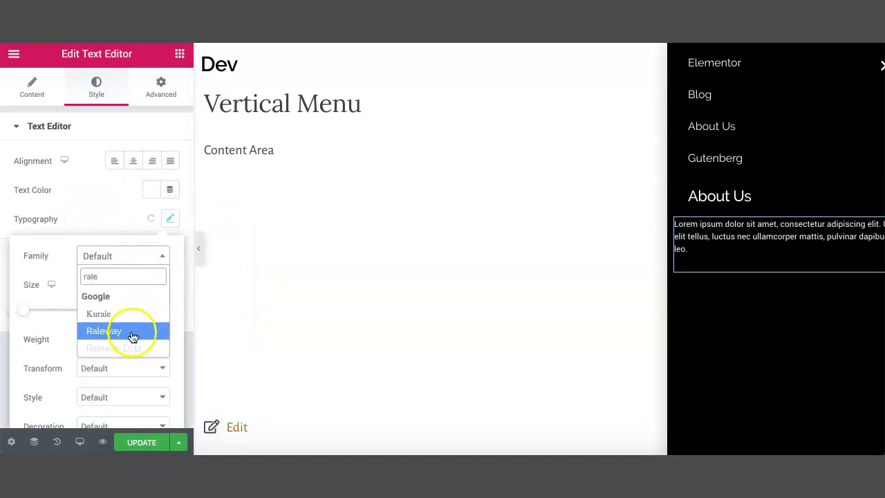
left_click(134, 334)
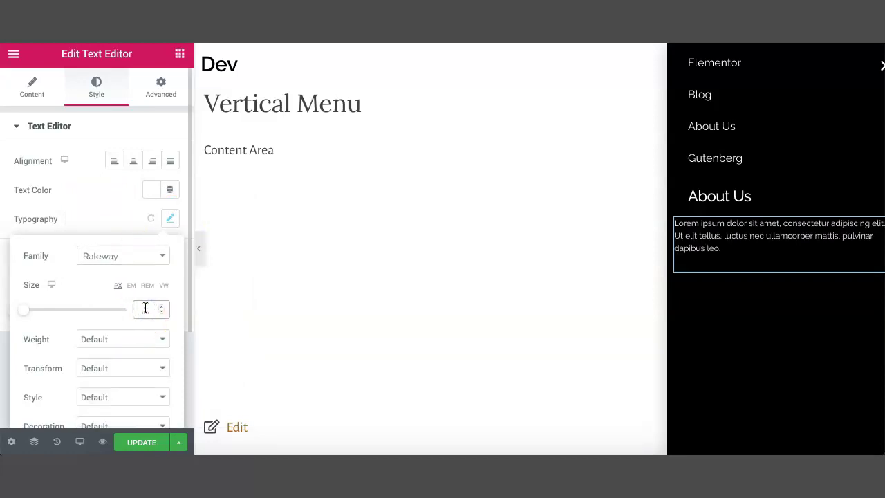
type("18")
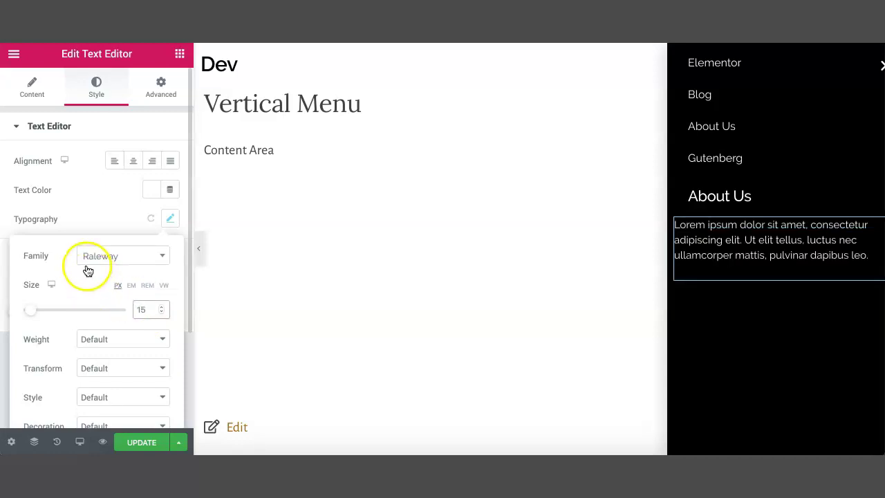
left_click(103, 340)
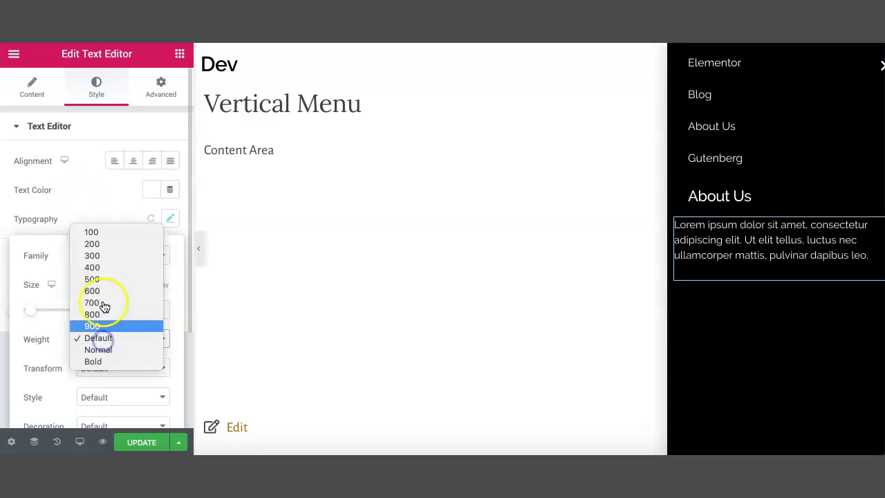
left_click(105, 267)
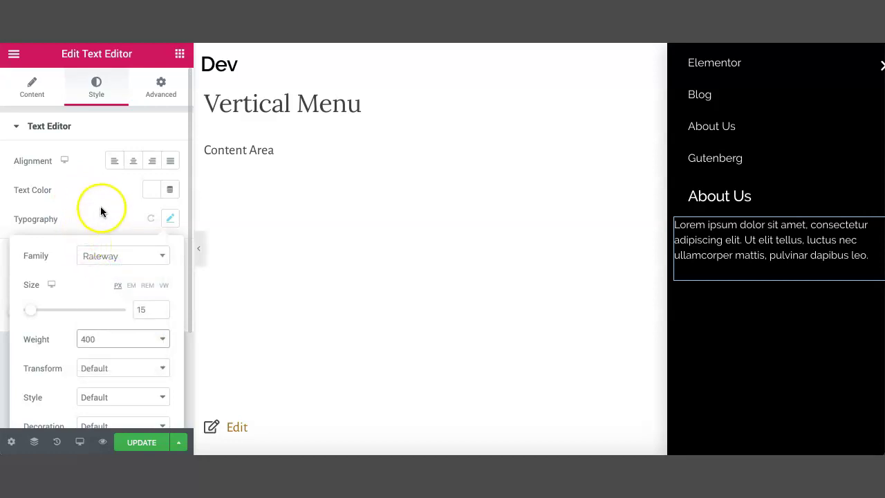
Step: Unlink the text paragraph's padding values and give it a left padding of 20 px
left_click(159, 99)
left_click(162, 248)
left_click(115, 249)
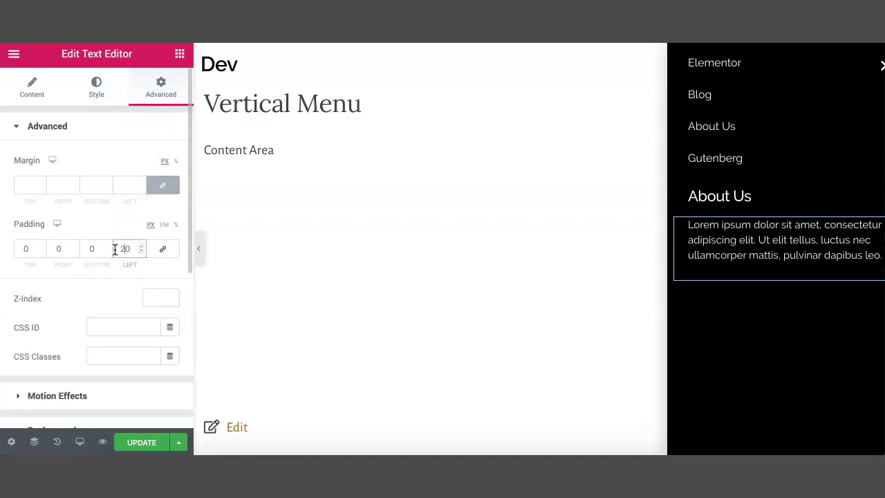
Step: Find the Social Icons widget and place it below the About Us text in the popup
left_click(112, 79)
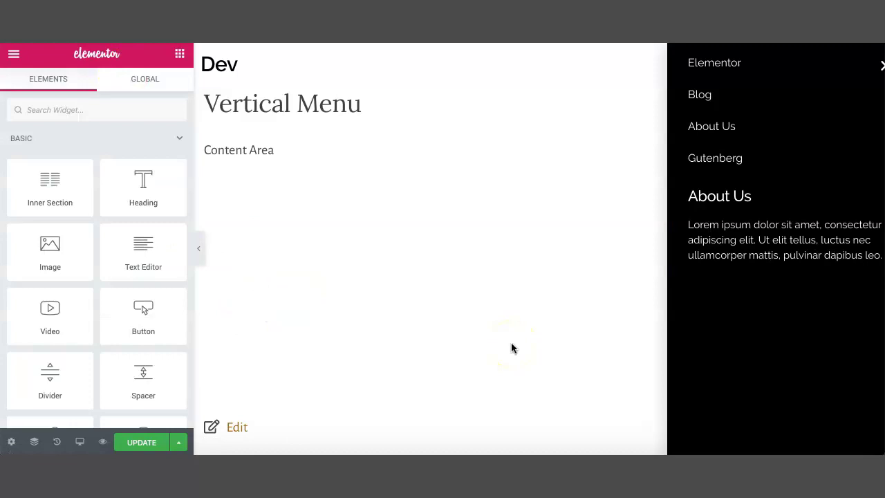
left_click(64, 111)
type("social")
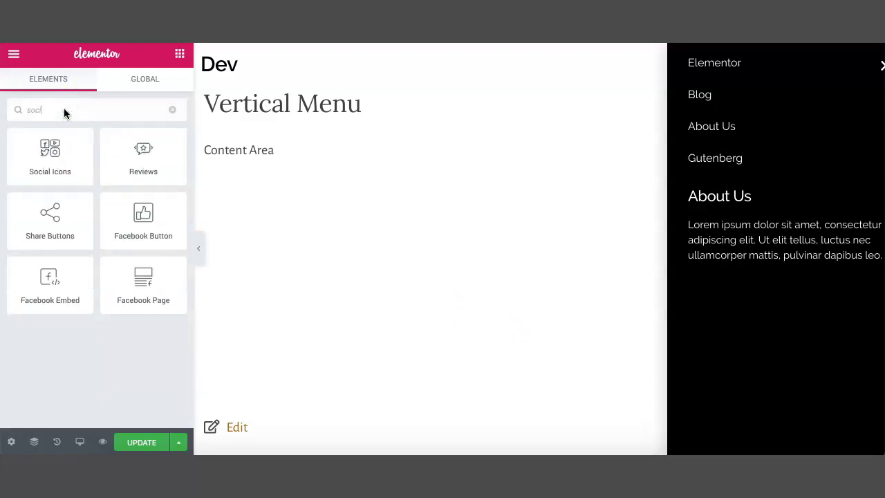
left_click(39, 142)
left_click_drag(39, 142, 761, 263)
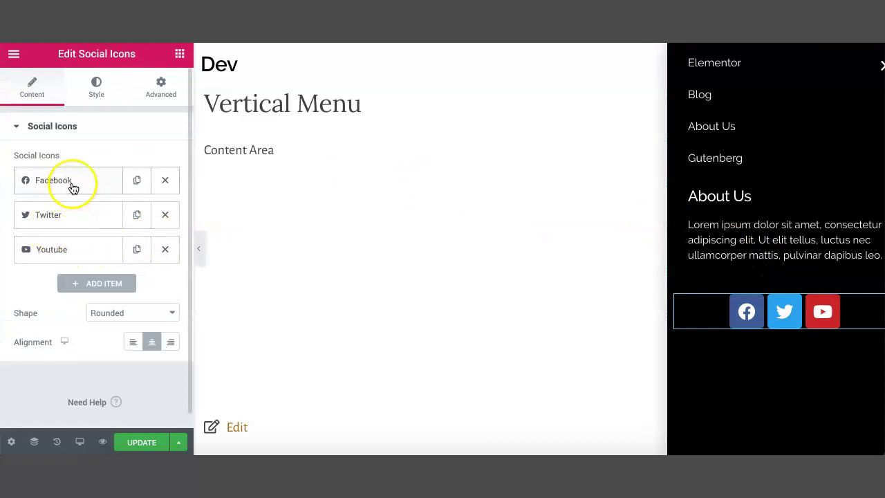
Step: Add a fourth item with the Wordpress icon to the social icons and collapse its settings
left_click(99, 283)
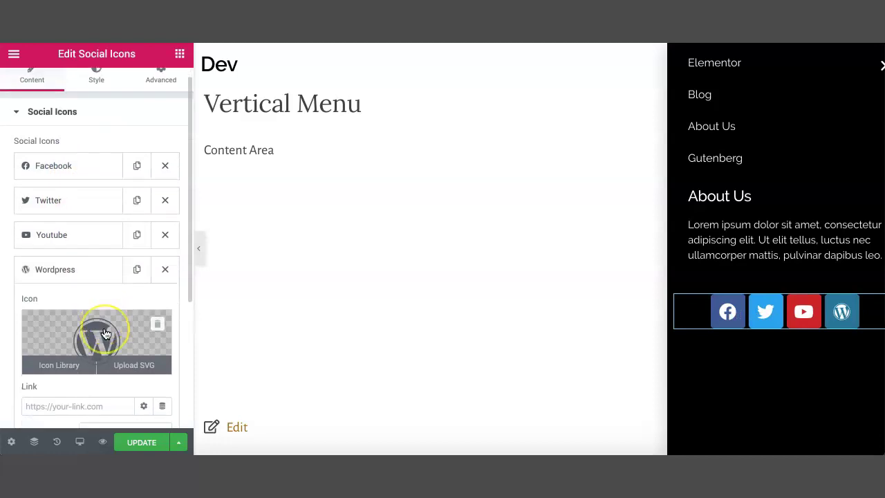
scroll(105, 335, "down", 2)
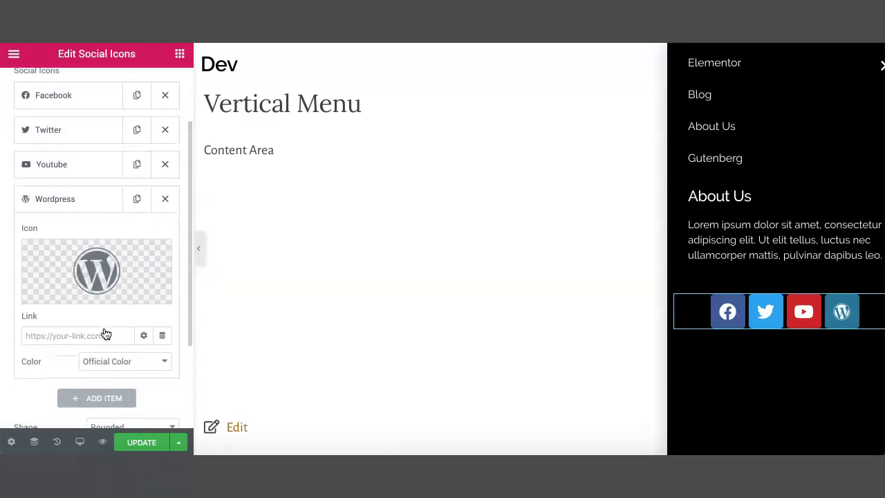
left_click(78, 202)
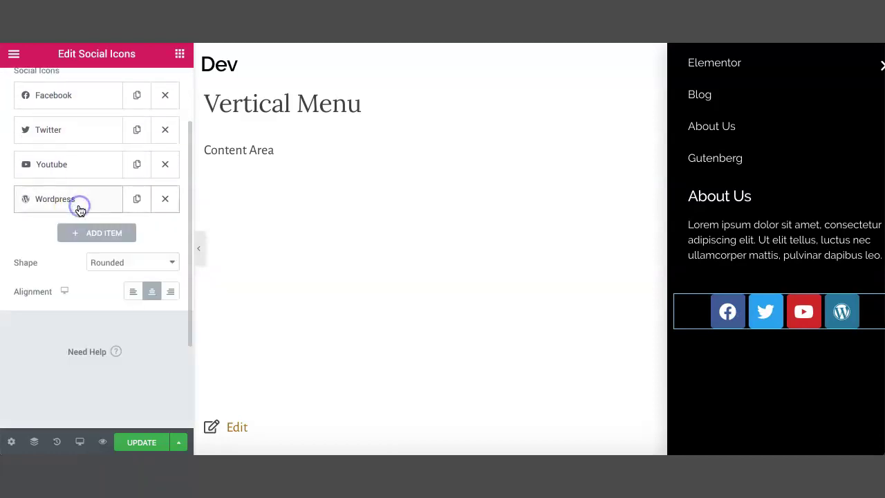
Step: Change the shape of the social icons to Square
left_click(119, 263)
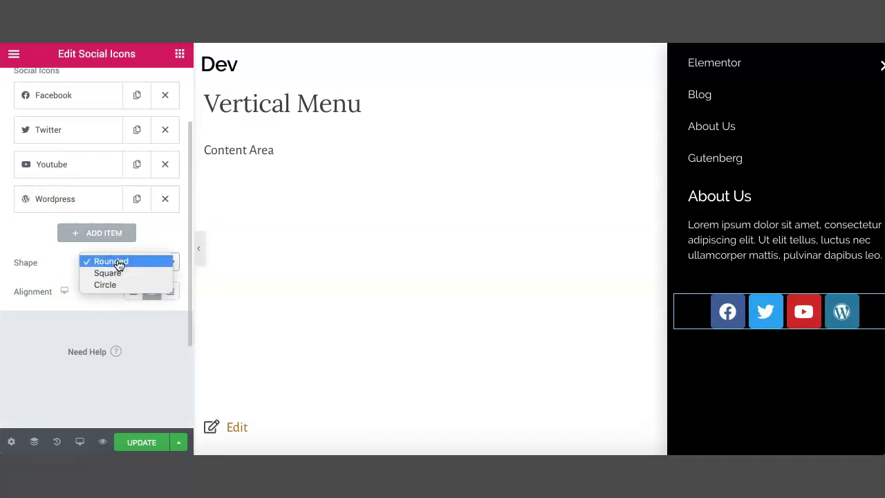
left_click(119, 276)
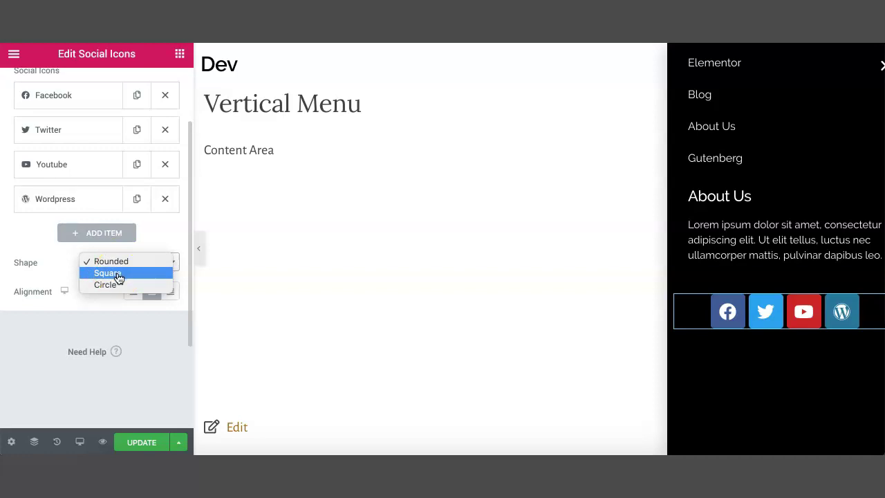
left_click(118, 275)
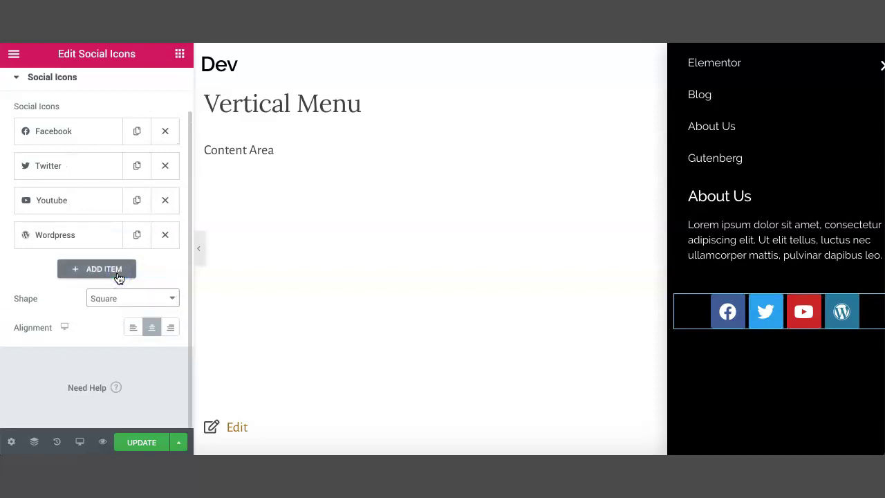
Step: Align the social icons to the left and switch their color setting from official to Custom
left_click(129, 325)
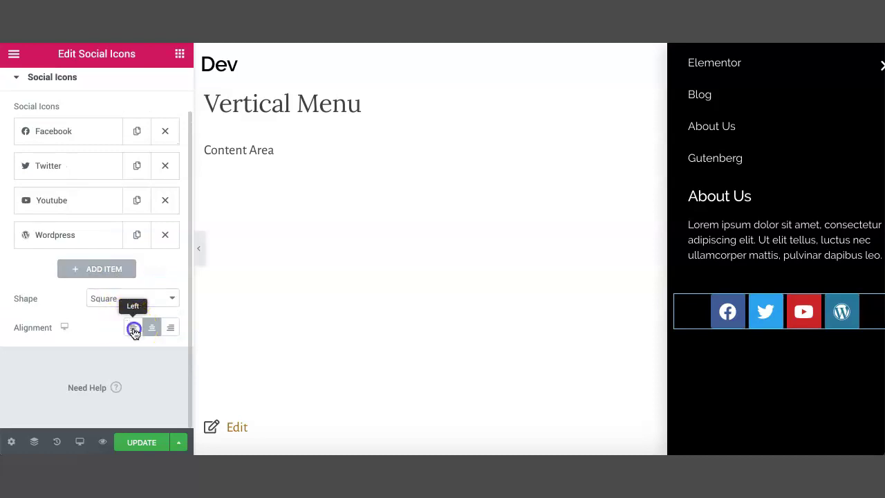
scroll(134, 332, "up", 1)
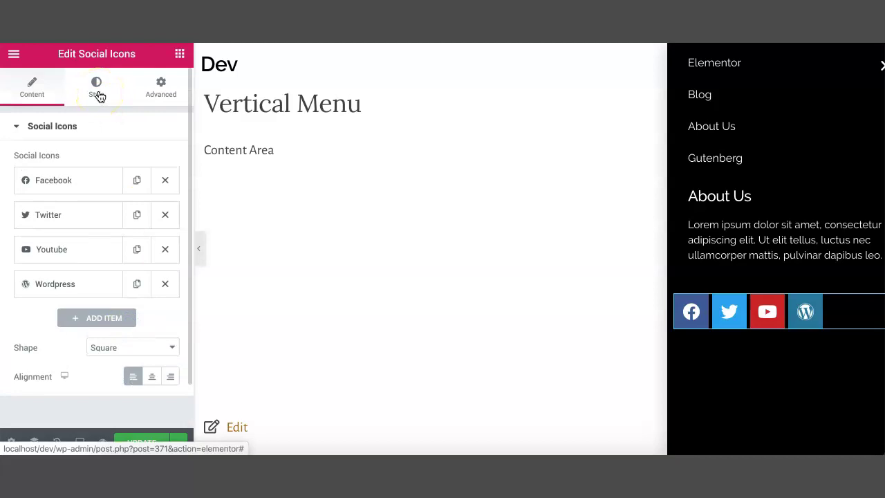
left_click(100, 96)
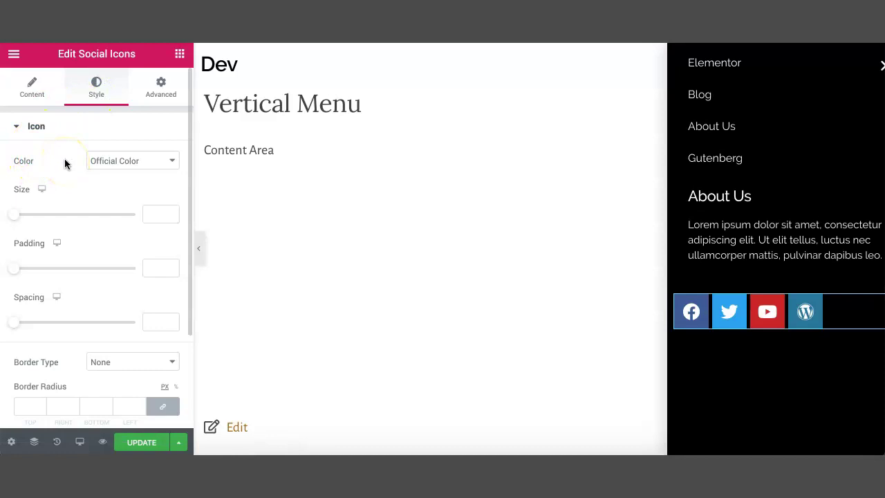
left_click(114, 162)
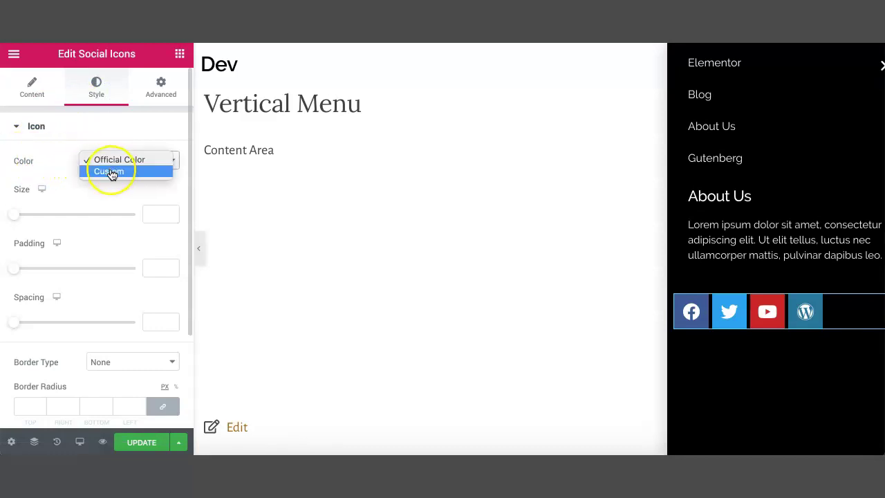
left_click(111, 172)
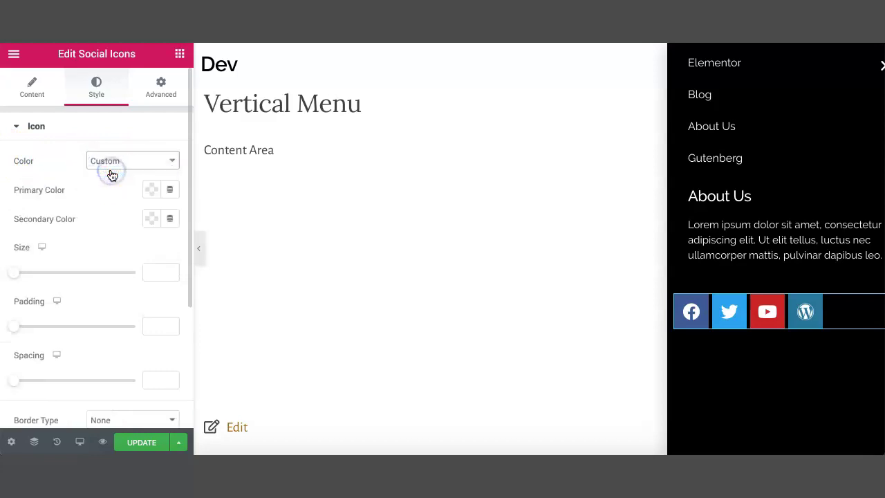
Step: Set the social icons' primary color to white and their secondary color to black (#000000)
left_click(152, 192)
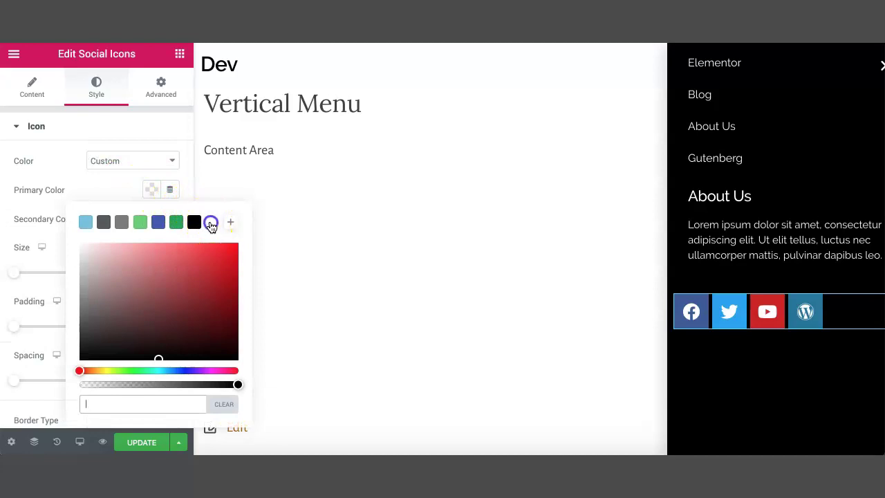
left_click(212, 222)
left_click(26, 198)
left_click(151, 218)
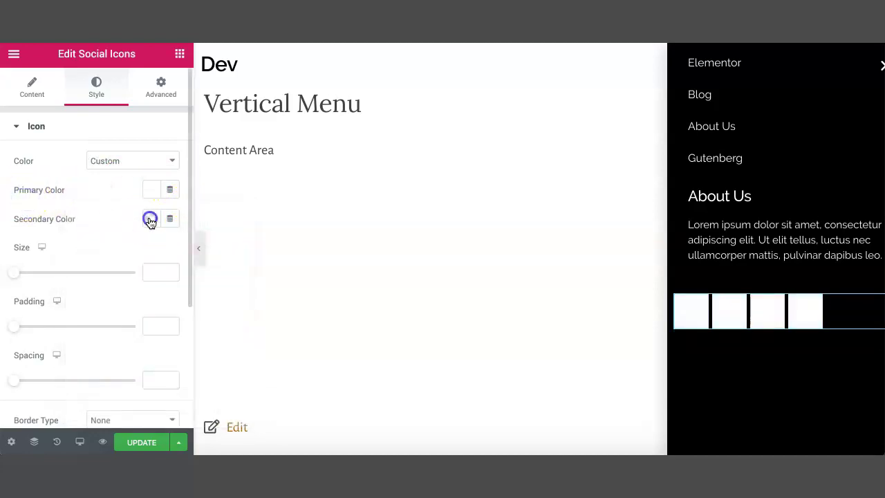
left_click(300, 126)
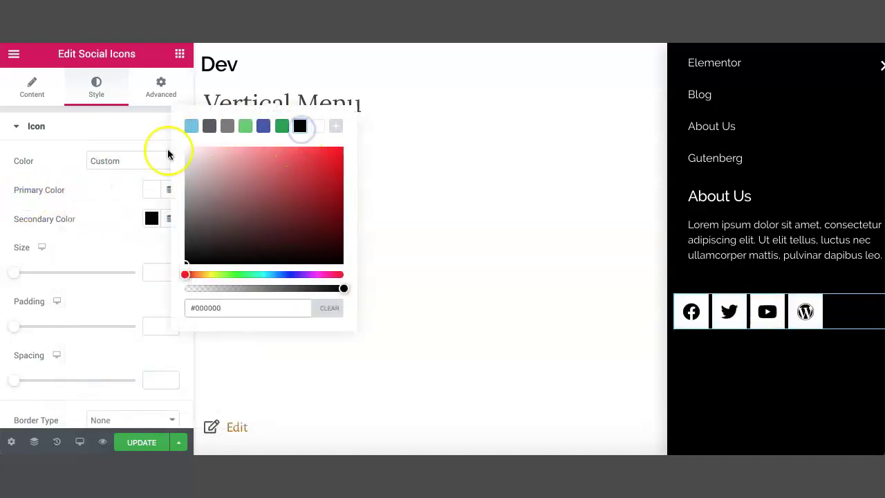
left_click(91, 238)
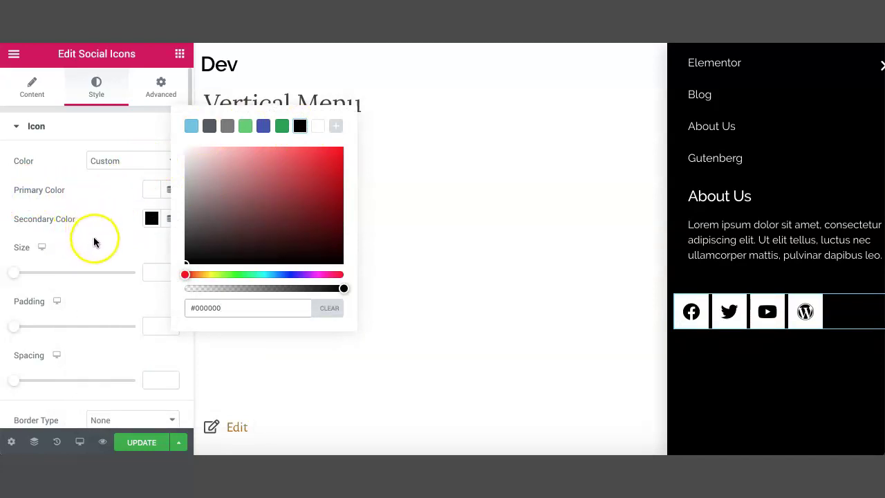
Step: Set the social icons' size to 20 and the spacing between them to 8
left_click(152, 271)
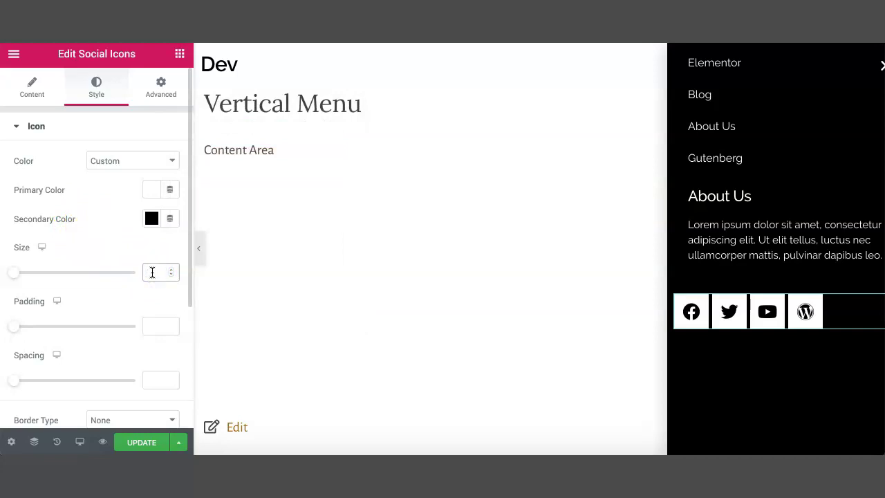
type("20")
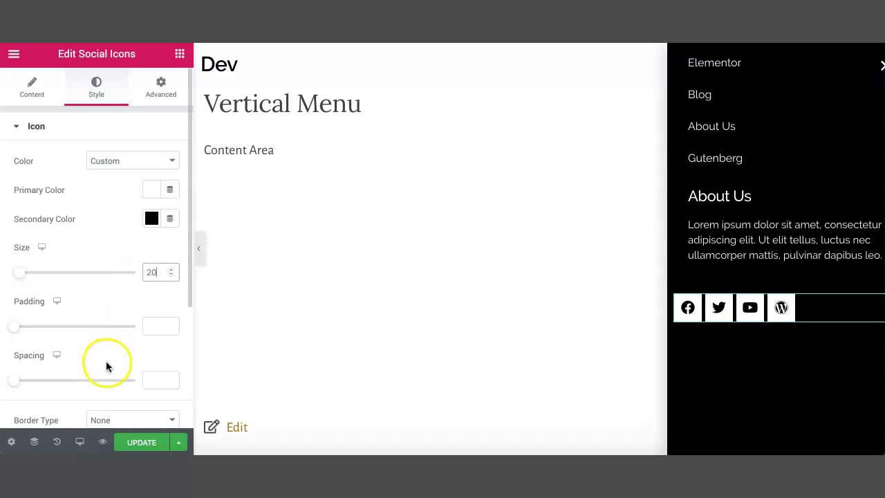
scroll(106, 361, "down", 1)
left_click(152, 358)
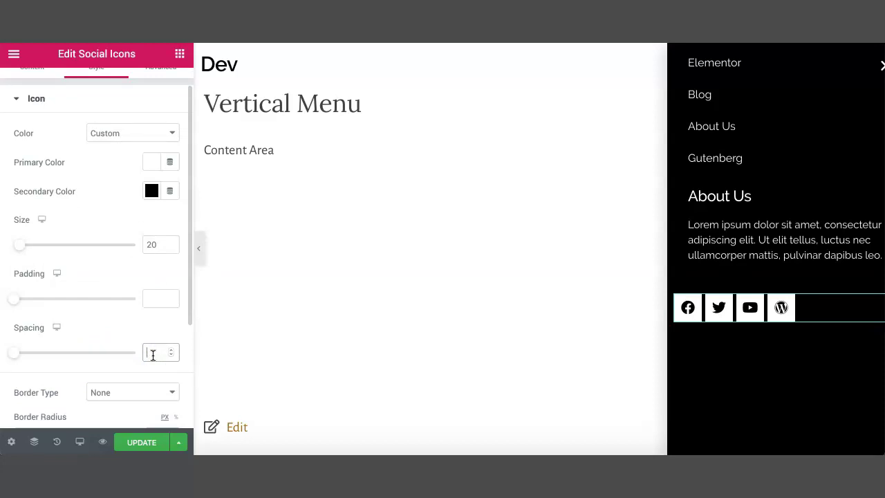
type("8")
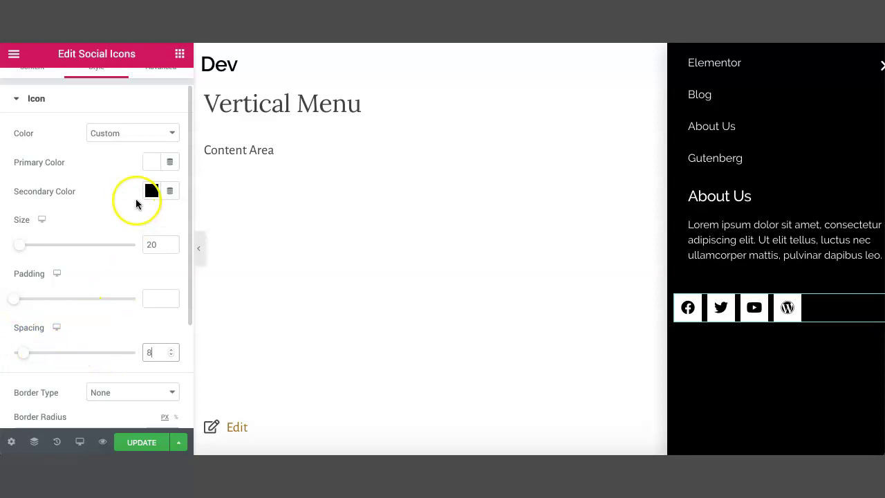
Step: Unlink the social icons widget's padding values and give it a left padding of 20 px
scroll(136, 199, "up", 1)
left_click(159, 93)
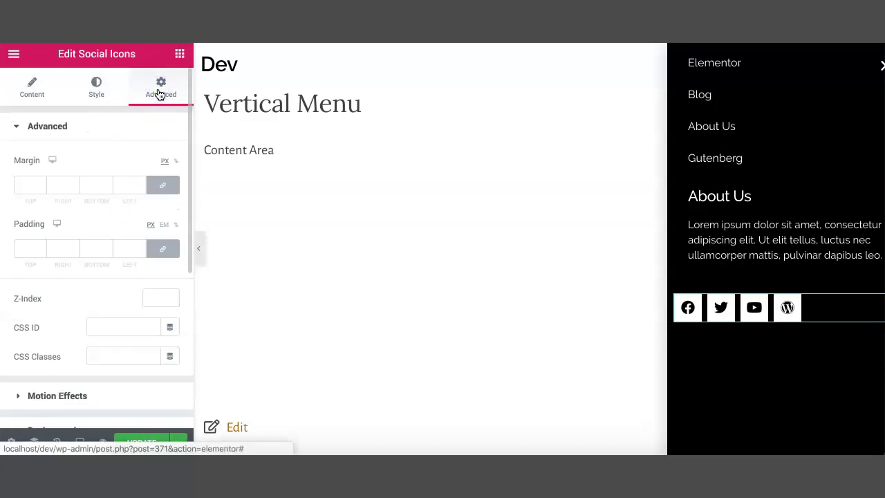
left_click(163, 248)
left_click(123, 249)
type("20")
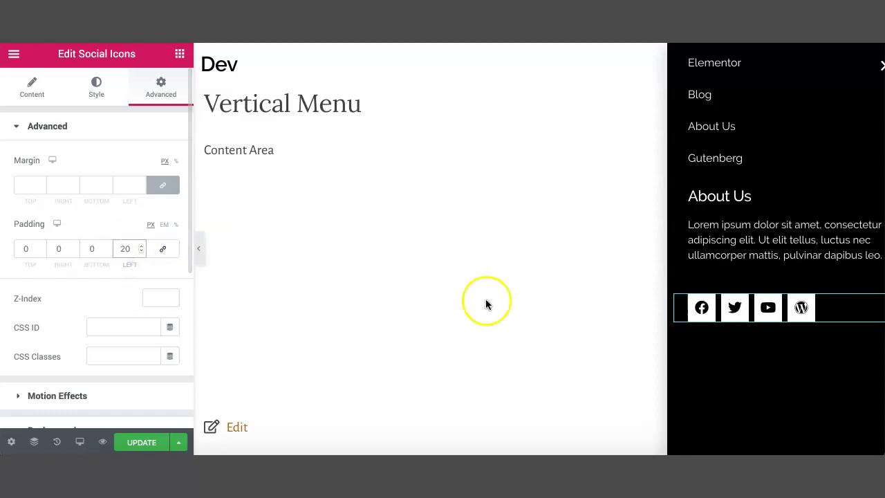
Step: Update the popup template, saving and closing its publish settings without adding a display condition
left_click(134, 440)
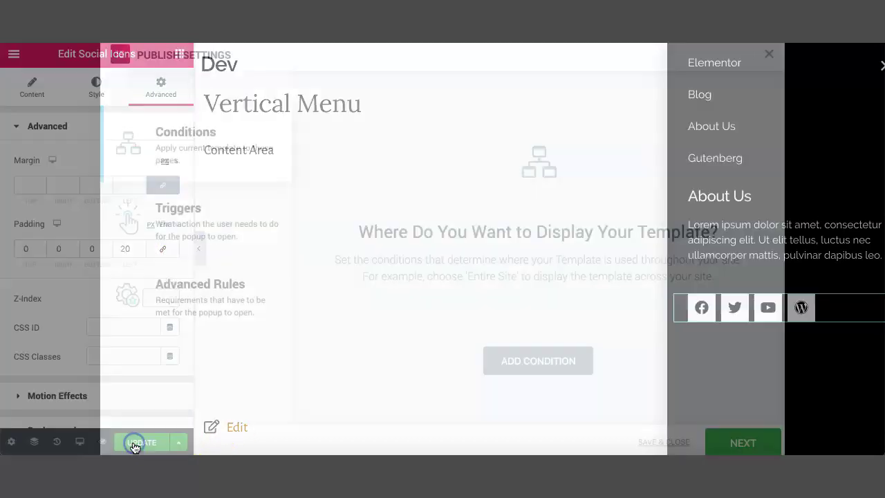
left_click(647, 442)
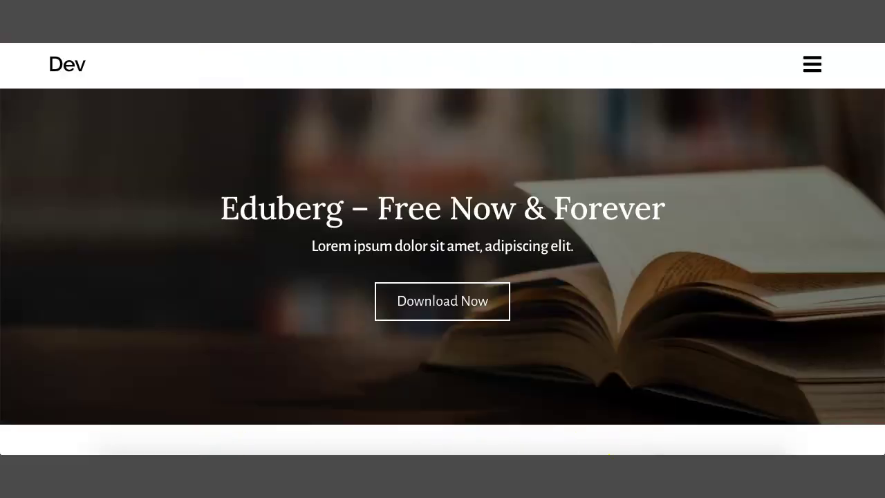
Step: Test the off-canvas menu on the live site by opening it from the header icon, closing it and reopening it
left_click(811, 62)
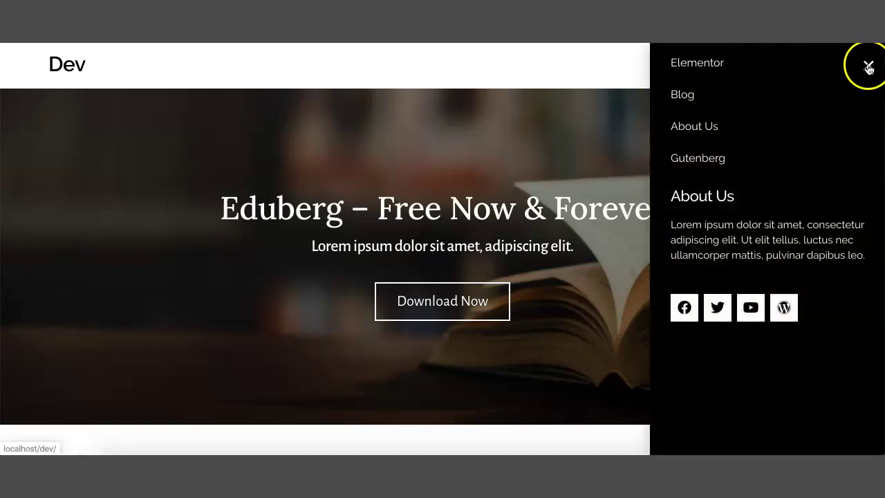
left_click(864, 65)
left_click(815, 72)
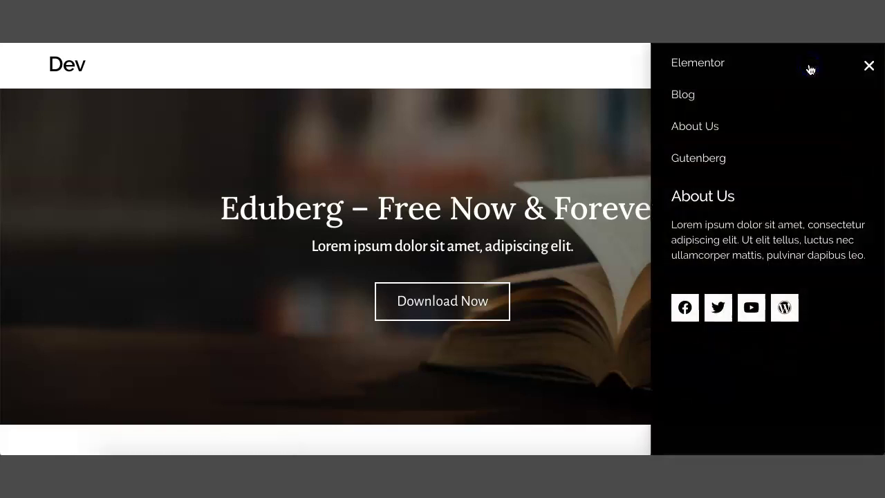